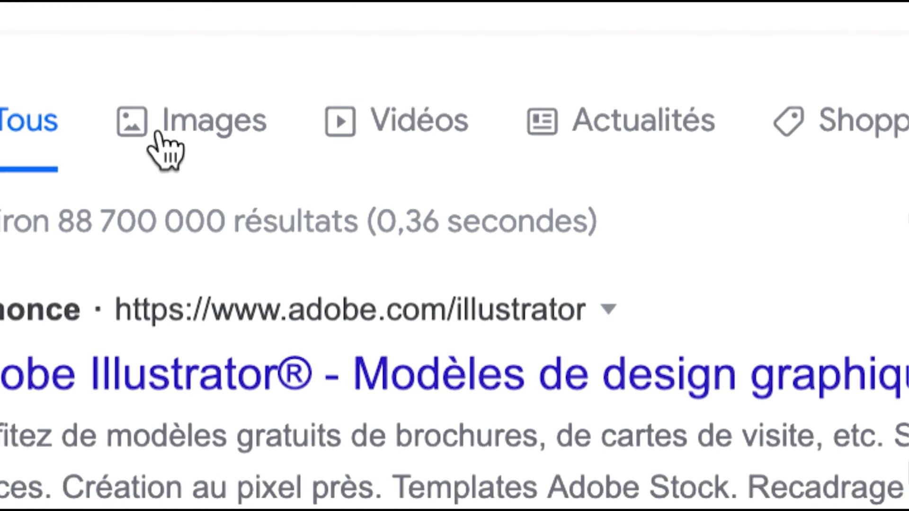
Browse the image results for "download illustrator style" with the page zoom enlarged to 110%.
left_click(159, 133)
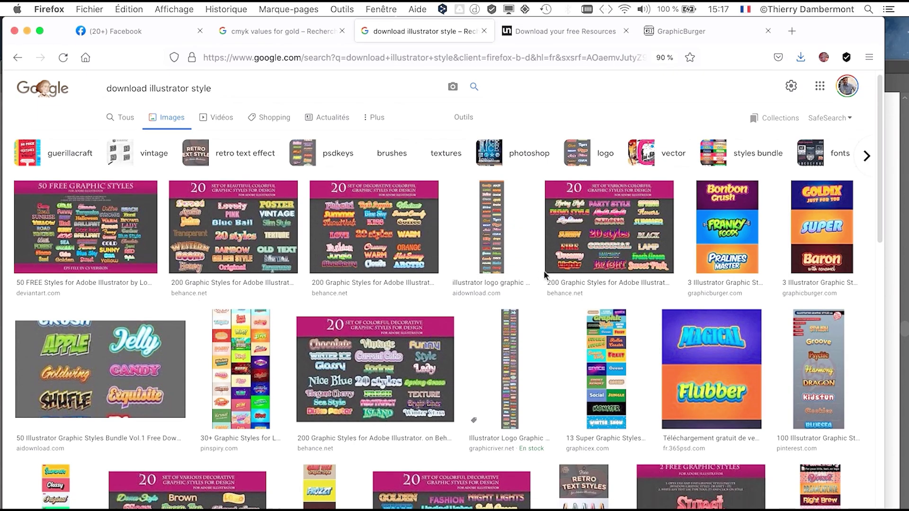
scroll(543, 272, "down", 10)
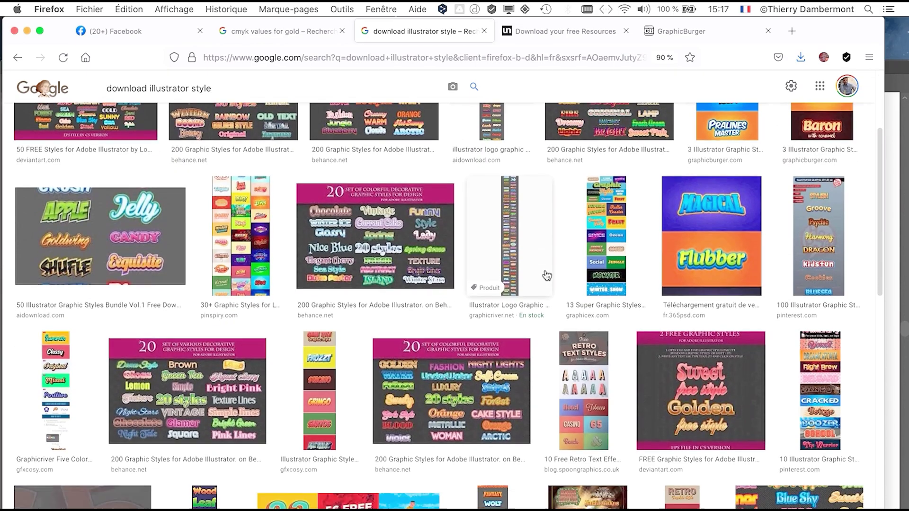
key("super+plus")
key("super+plus")
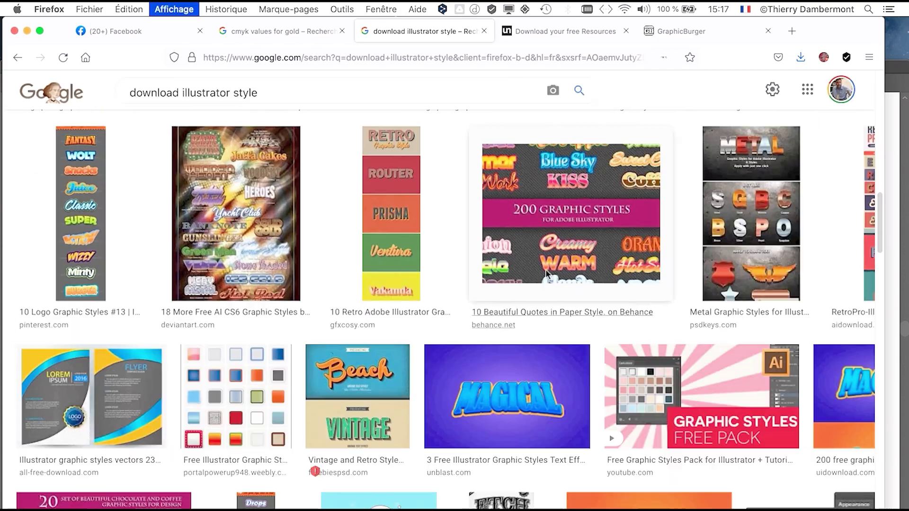
scroll(634, 305, "up", 10)
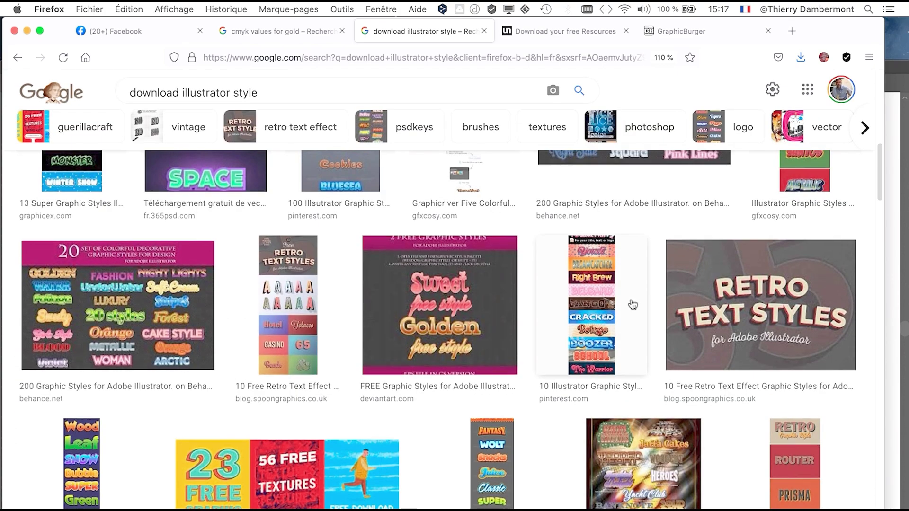
scroll(632, 304, "down", 15)
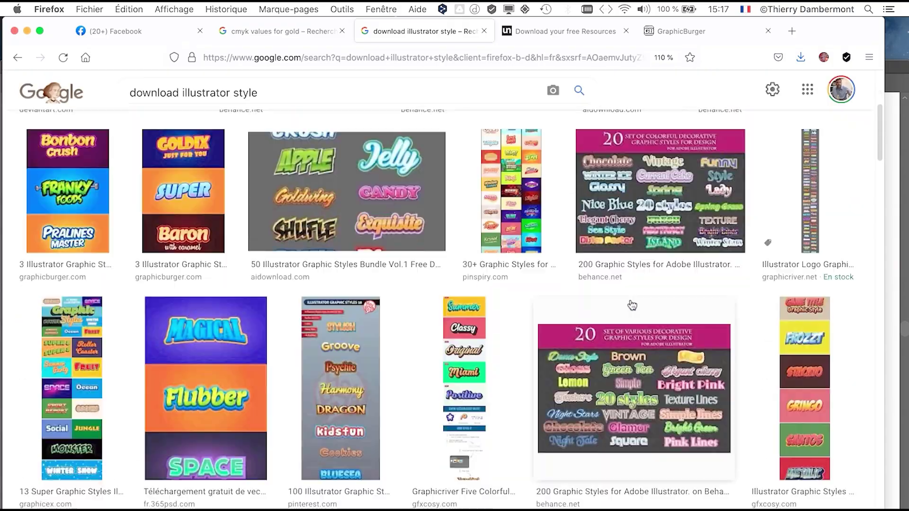
scroll(628, 300, "down", 15)
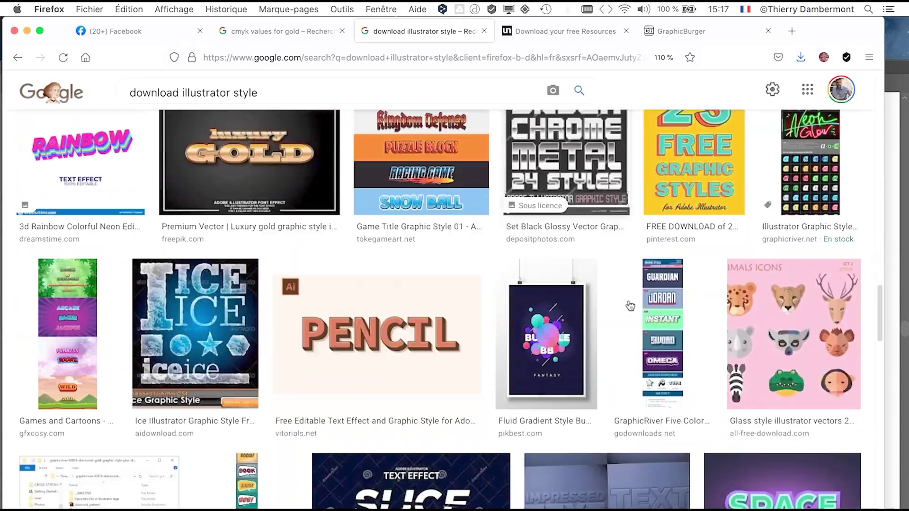
scroll(629, 306, "up", 20)
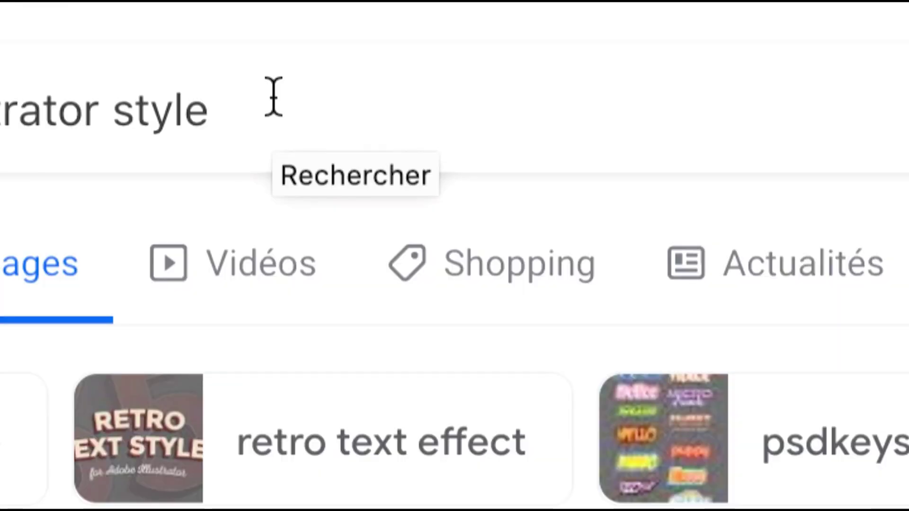
Add "vintage" to the image search "download illustrator style" and browse the resulting graphic style previews.
left_click(273, 97)
key("Return")
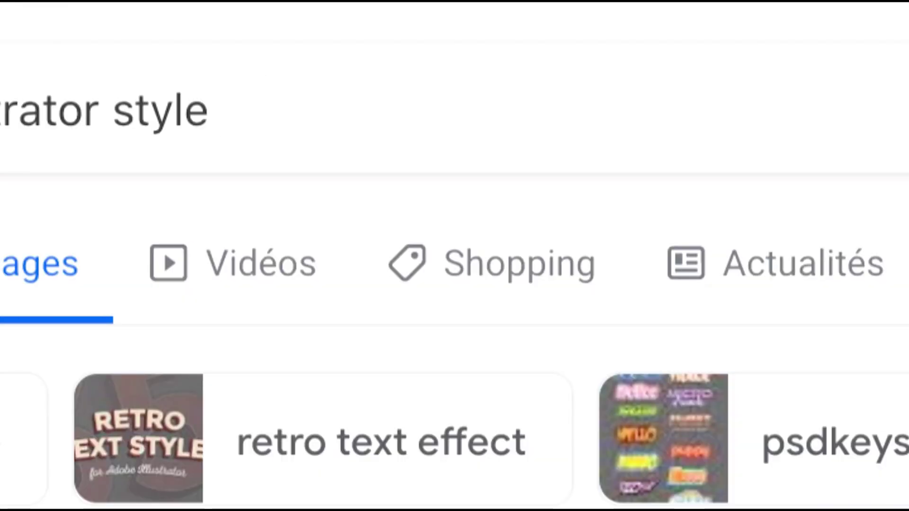
type("vintage")
key("Return")
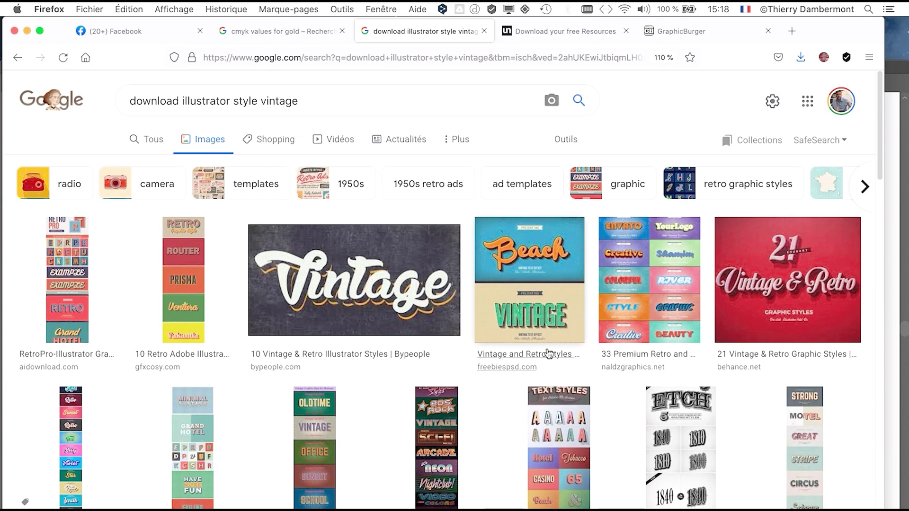
scroll(548, 354, "down", 10)
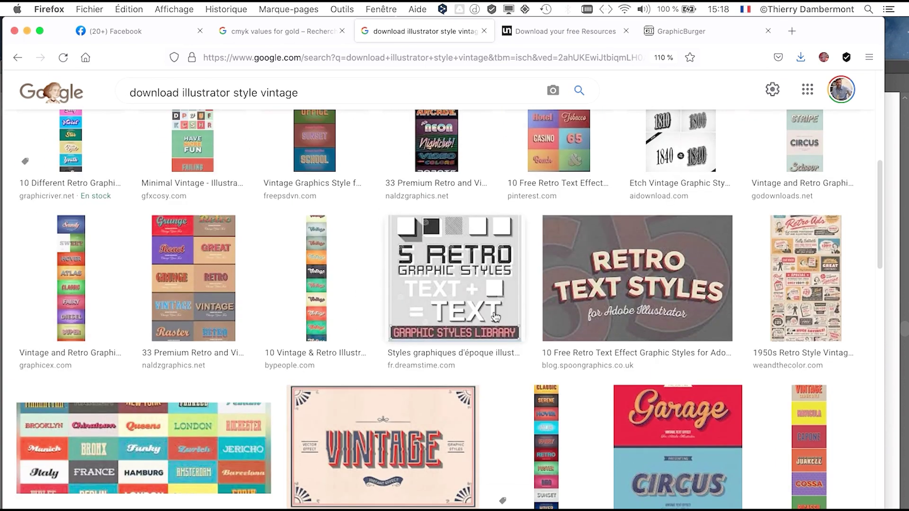
scroll(495, 316, "down", 2)
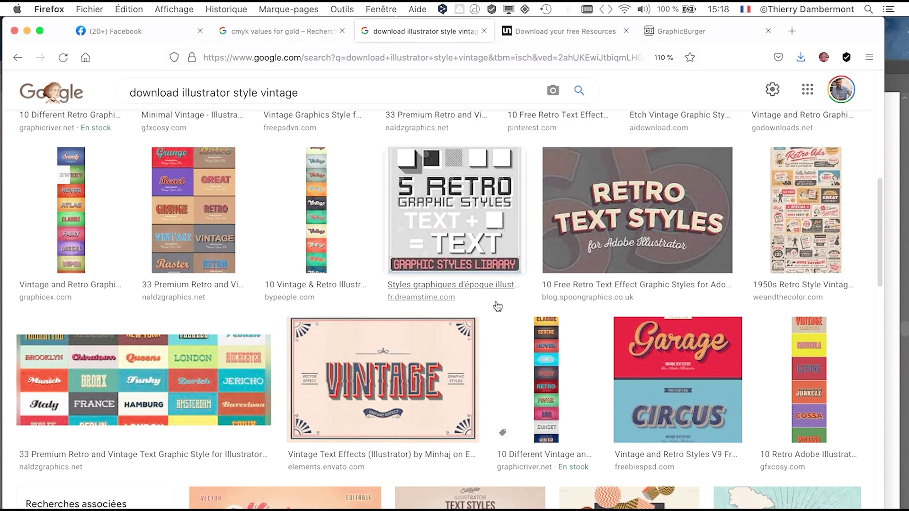
scroll(497, 306, "down", 6)
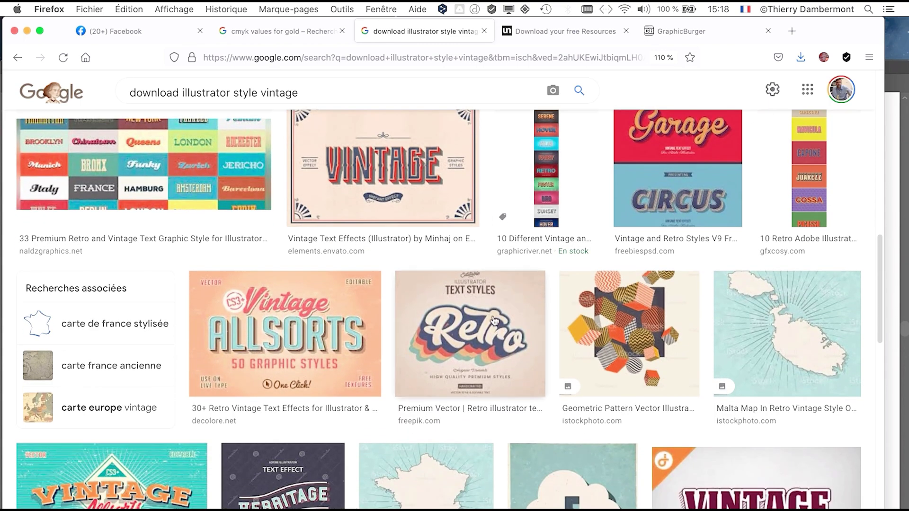
scroll(519, 342, "down", 1)
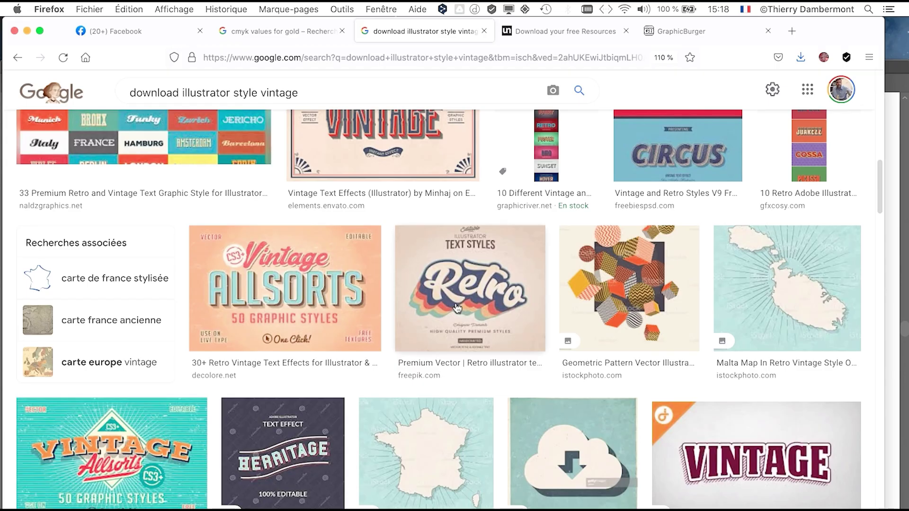
scroll(657, 313, "down", 4)
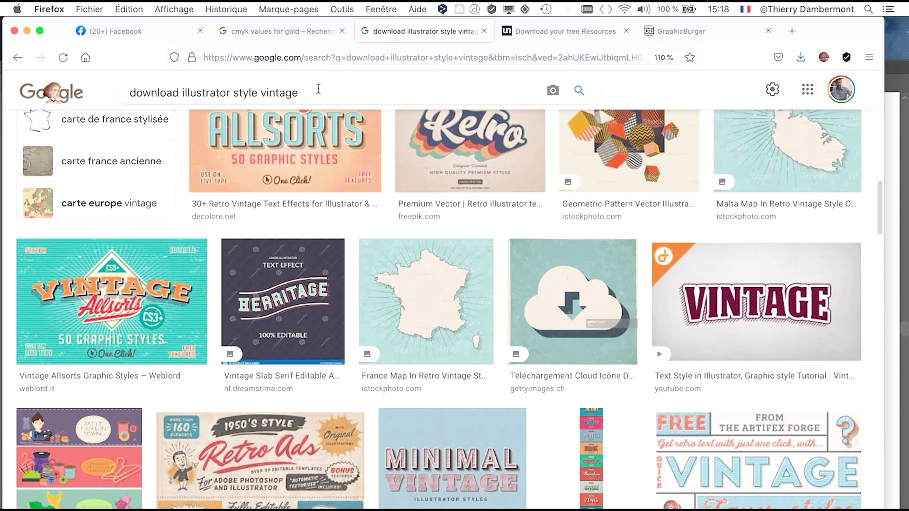
scroll(292, 111, "down", 5)
Remove "vintage" from the query, rerun the image search for "download illustrator style" and browse the results.
double_click(280, 93)
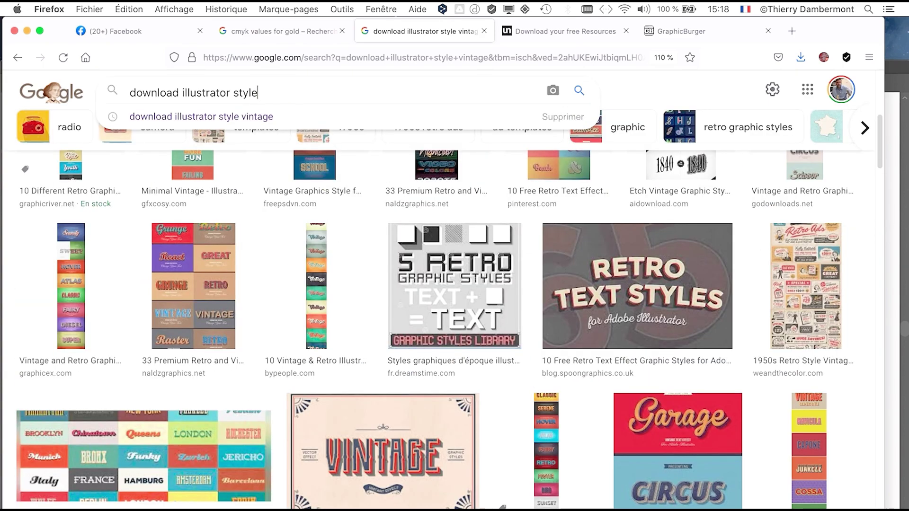
key("Return")
scroll(550, 316, "down", 2)
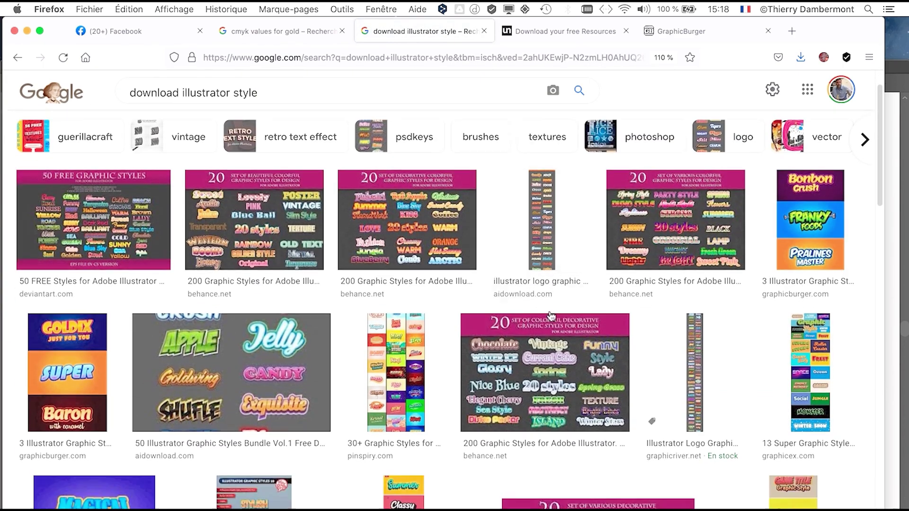
scroll(550, 316, "down", 10)
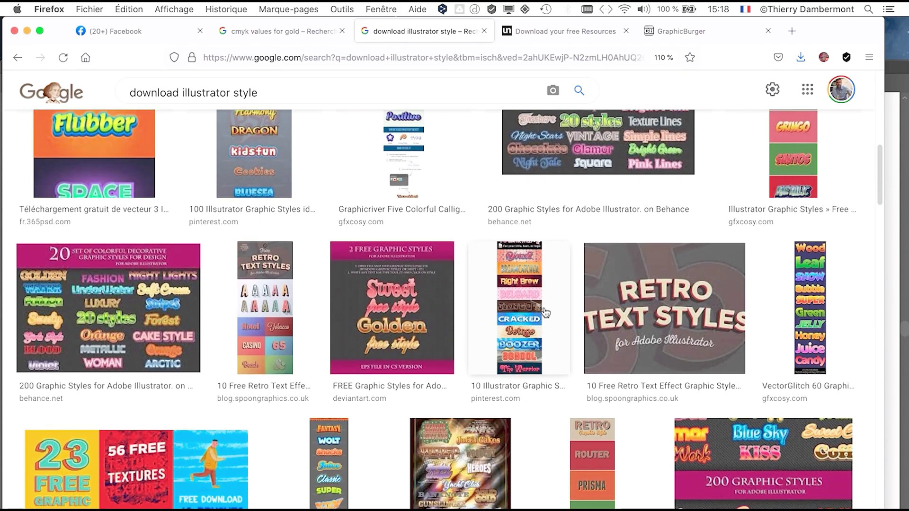
scroll(546, 312, "down", 15)
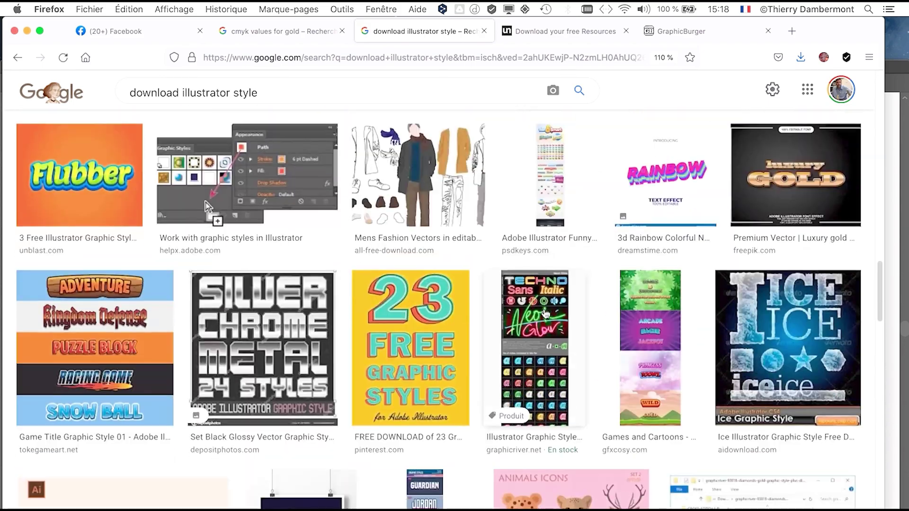
scroll(545, 313, "down", 15)
scroll(545, 314, "down", 4)
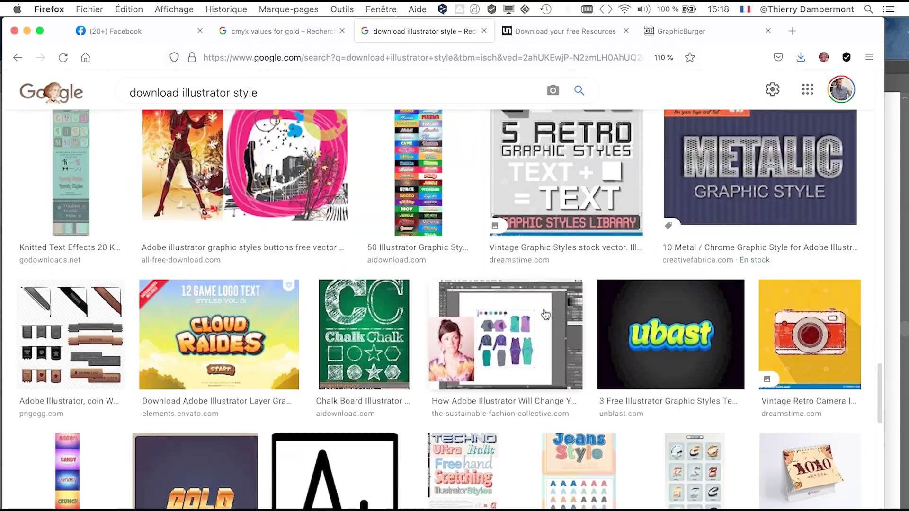
scroll(545, 314, "down", 4)
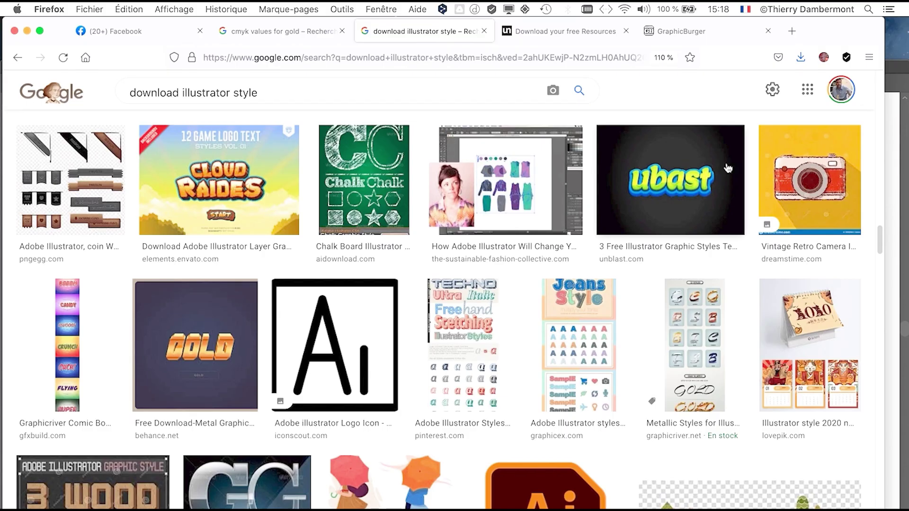
View the open Unblast and GraphicBurger download pages, and put the browser window away.
left_click(572, 36)
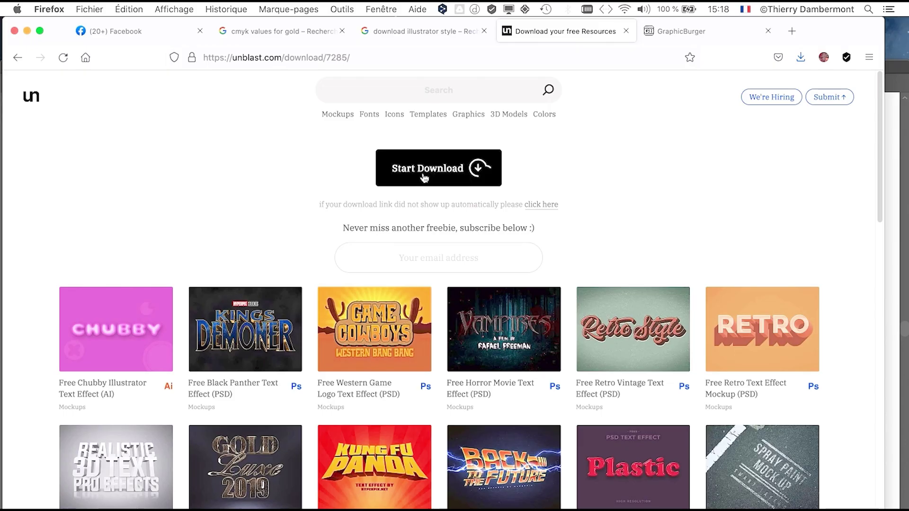
left_click(699, 36)
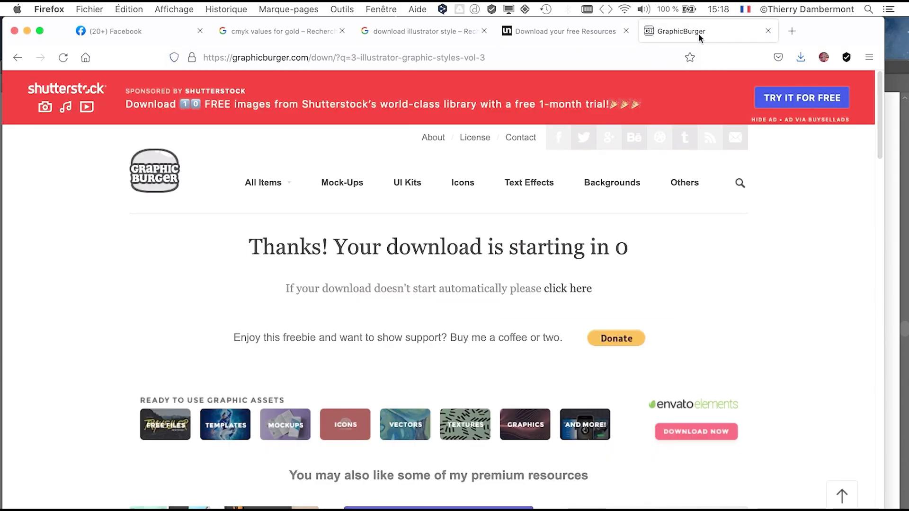
left_click(30, 31)
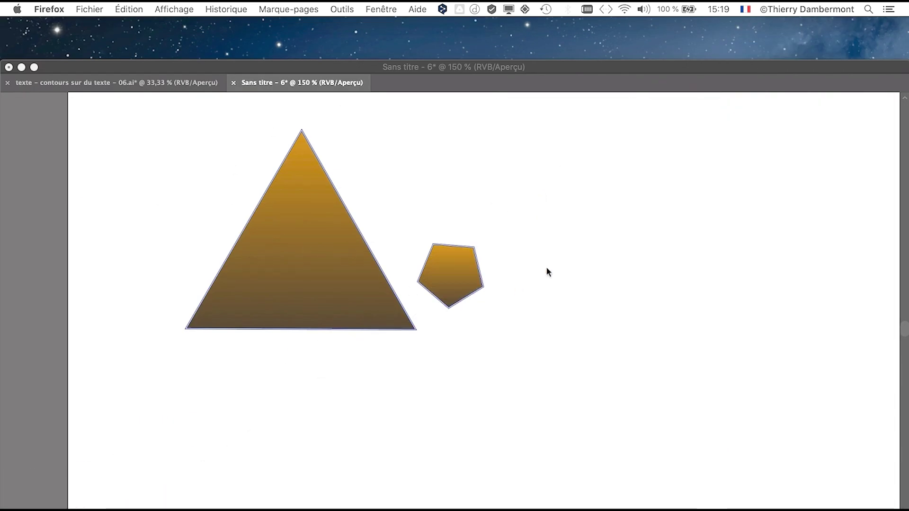
Switch to Finder and select 3-Illustrator-Graphic-Styles-Vol3.zip in the folder "Illustrator FAD nov 2021 (local)" in a new window.
key("super+Tab")
left_click(88, 7)
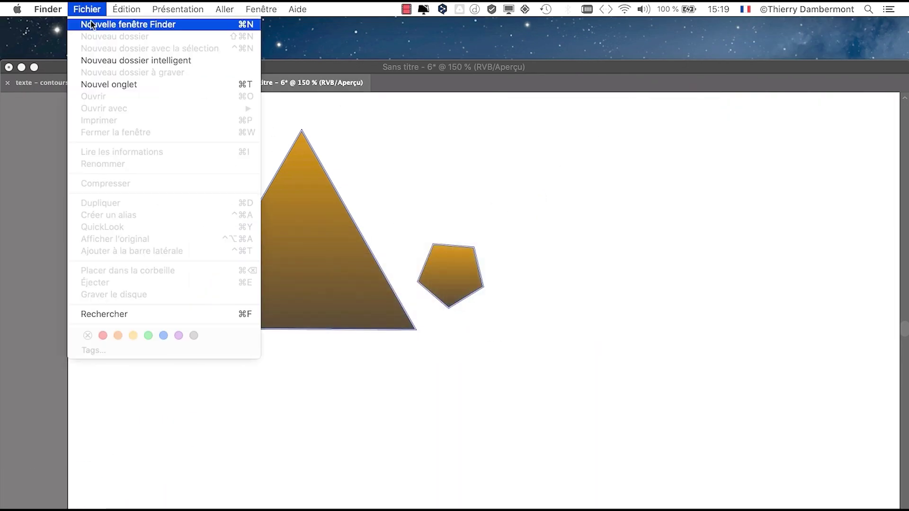
left_click(100, 23)
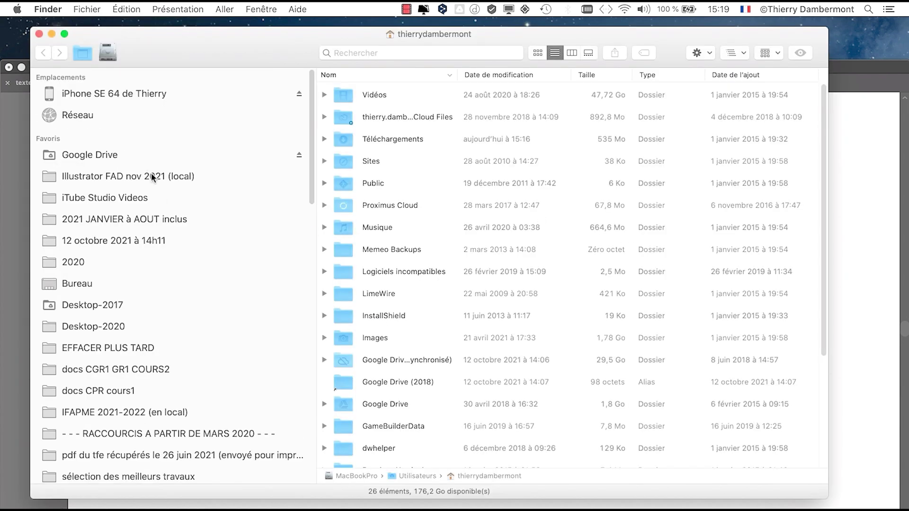
left_click(151, 177)
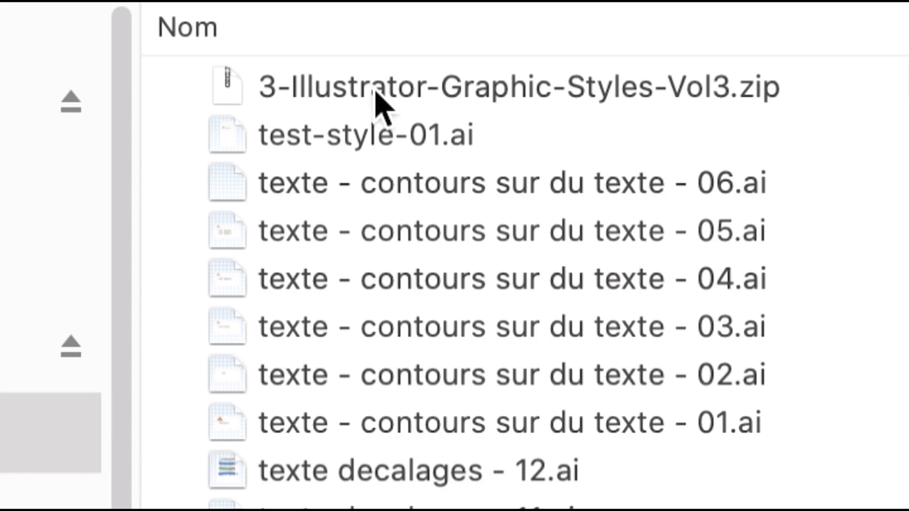
left_click(378, 94)
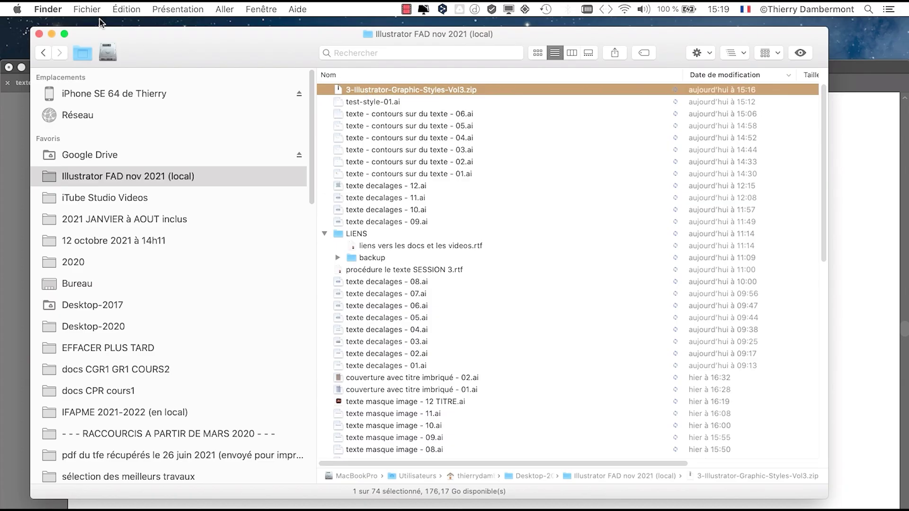
left_click(88, 9)
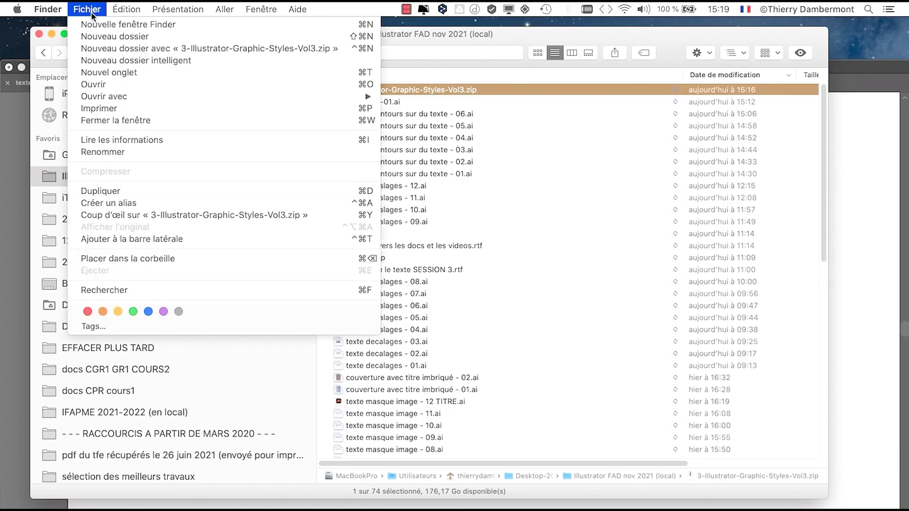
left_click(97, 26)
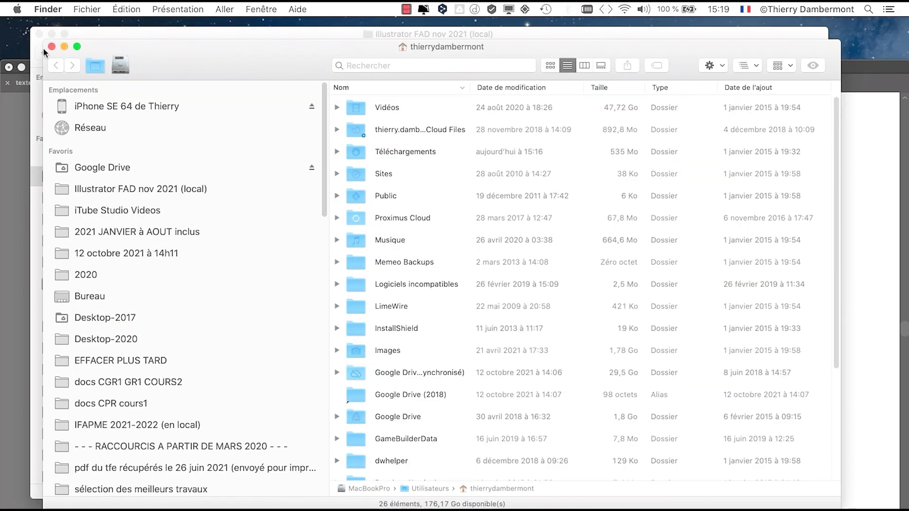
left_click(52, 46)
Create a new folder named "le téléchargement" in "Illustrator FAD nov 2021 (local)".
left_click(86, 9)
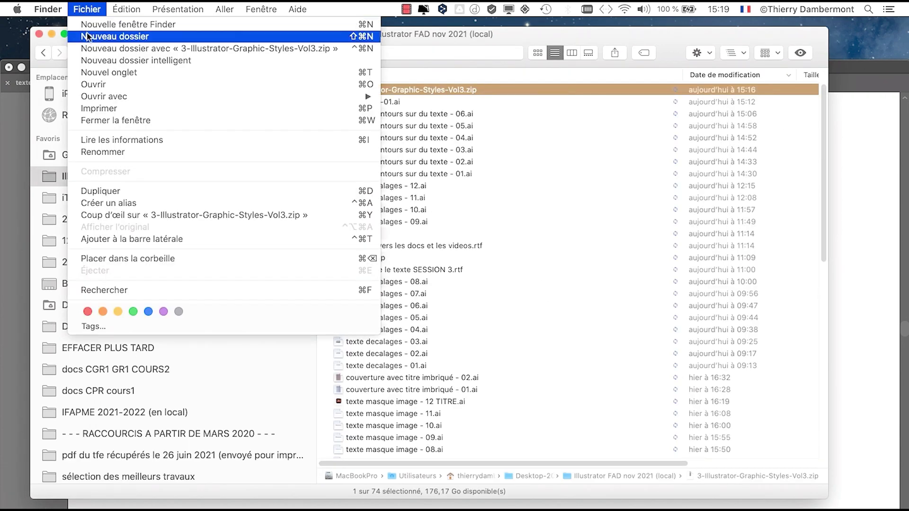
left_click(115, 37)
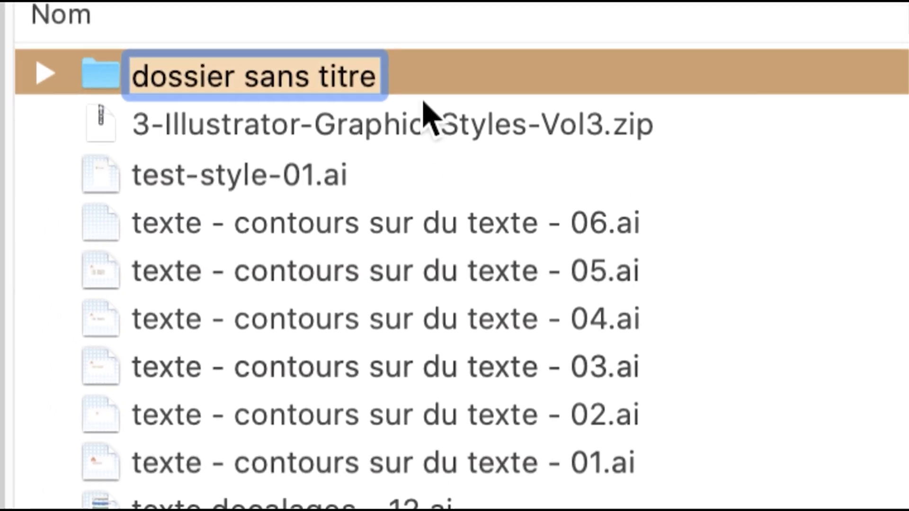
left_click(416, 89)
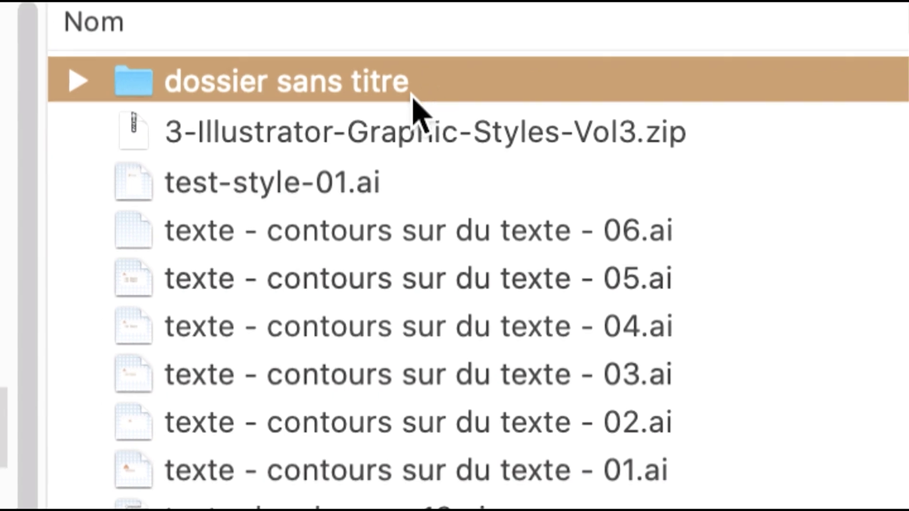
left_click(331, 108)
type("le télécha")
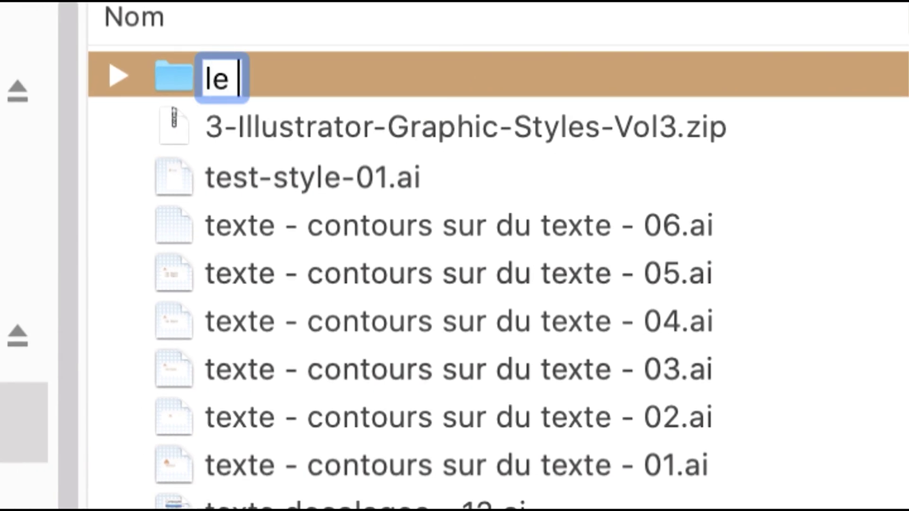
type("rgement")
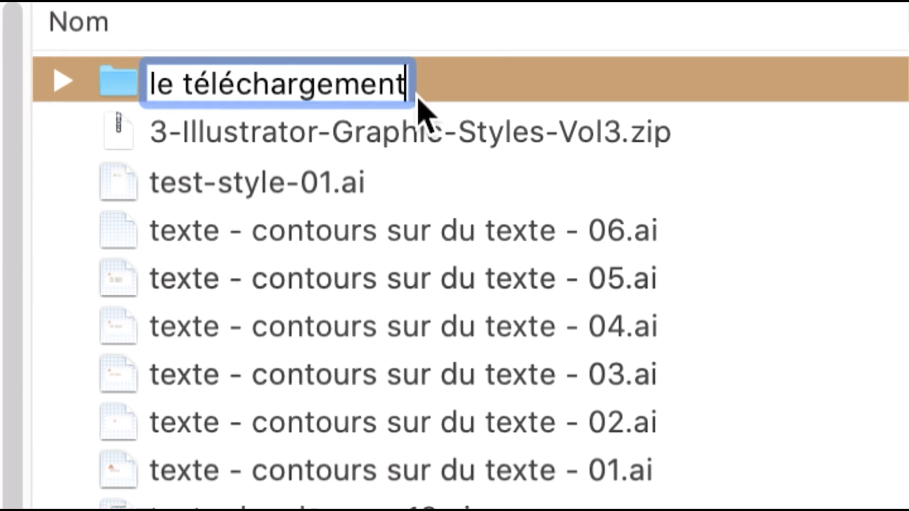
key("Return")
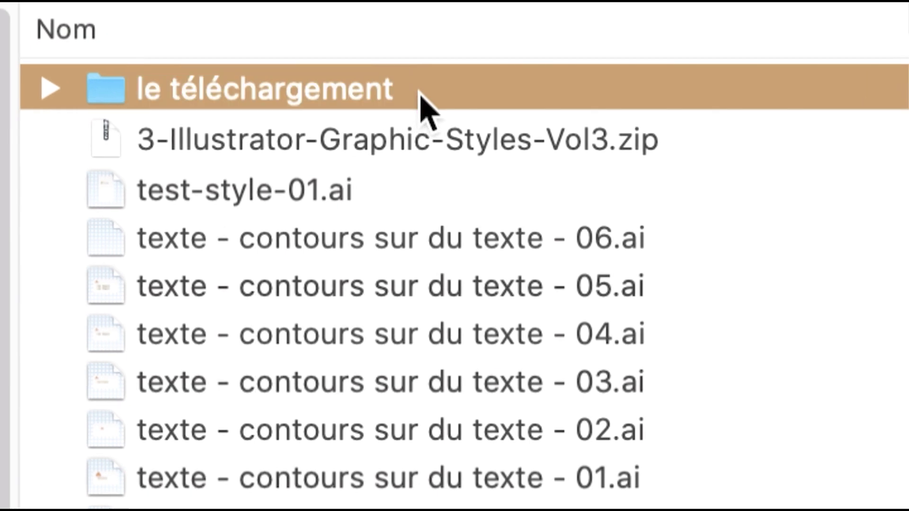
Move 3-Illustrator-Graphic-Styles-Vol3.zip into the folder "le téléchargement" and expand that folder in the file list.
left_click(261, 133)
left_click_drag(374, 107, 367, 65)
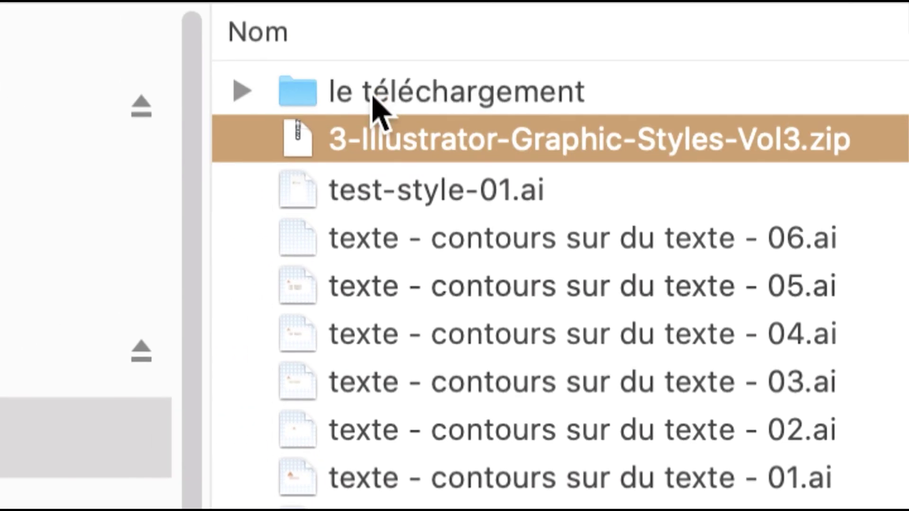
left_click(234, 59)
left_click(454, 137)
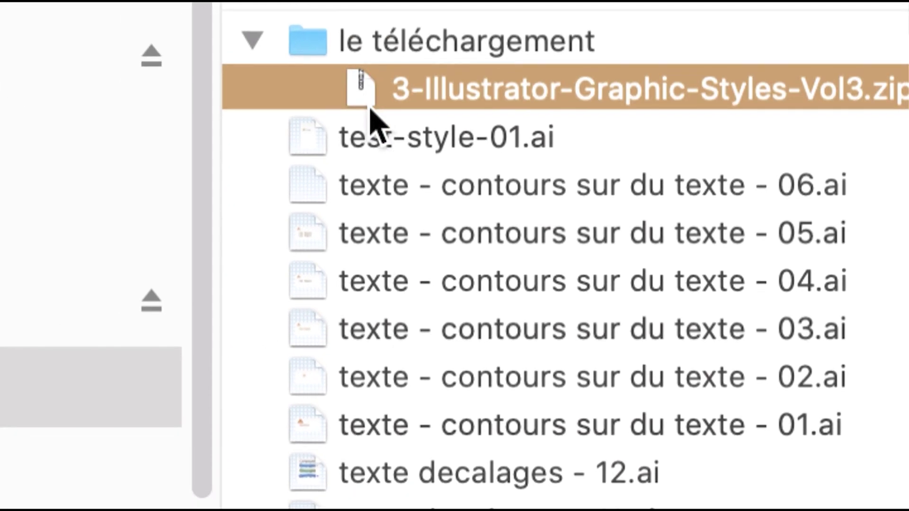
Extract the zip archive in place and expand the resulting folder "3 Illustrator Graphic Styles Vol3".
double_click(368, 108)
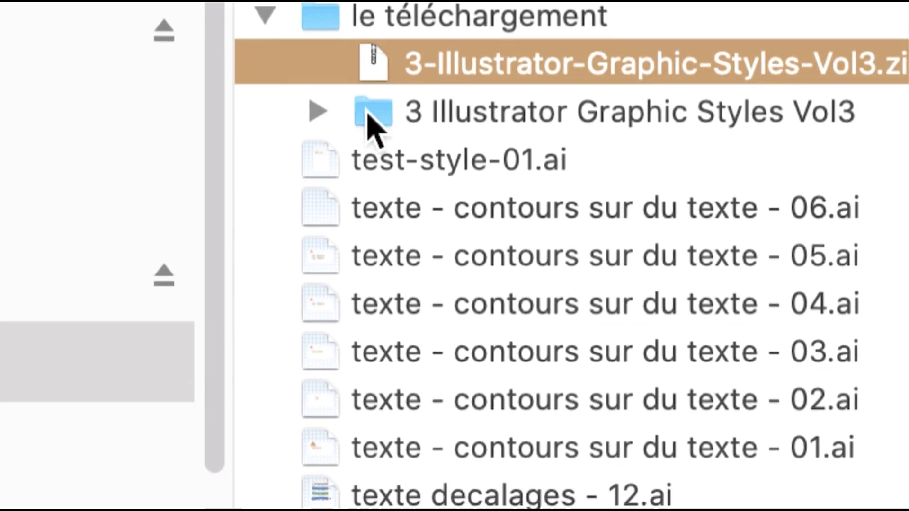
left_click(372, 151)
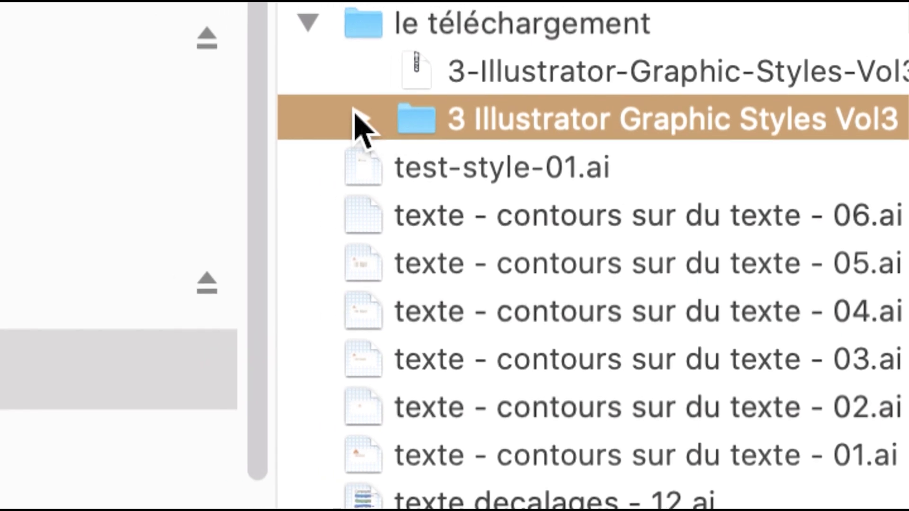
left_click(310, 108)
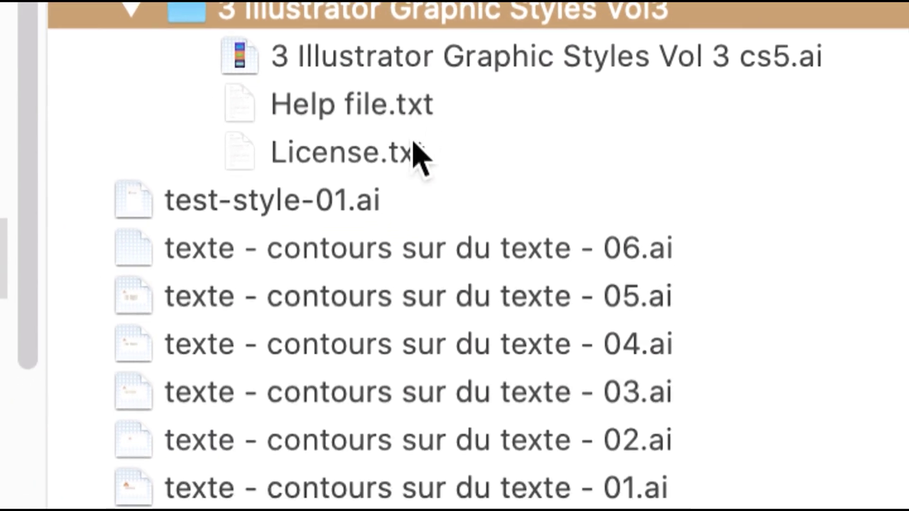
Open License.txt and examine the opening paragraph on royalty-free use in personal and commercial projects.
double_click(417, 157)
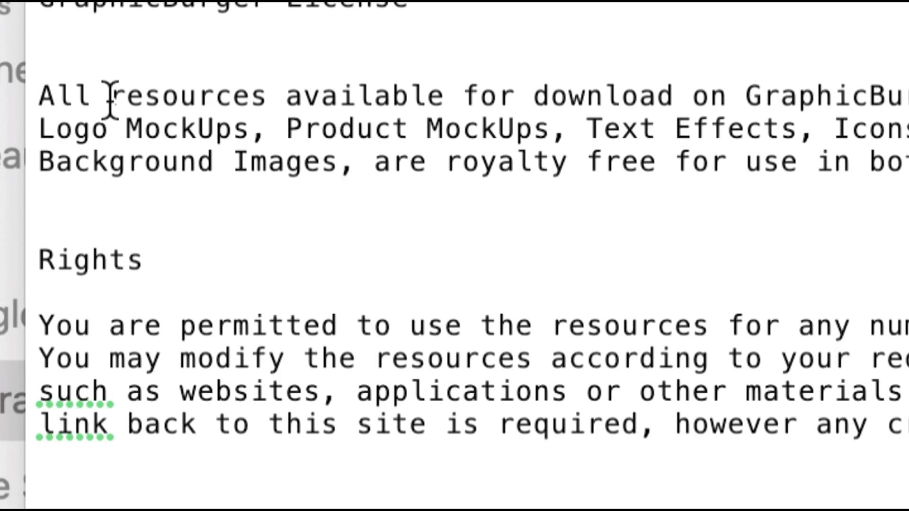
left_click_drag(149, 95, 367, 100)
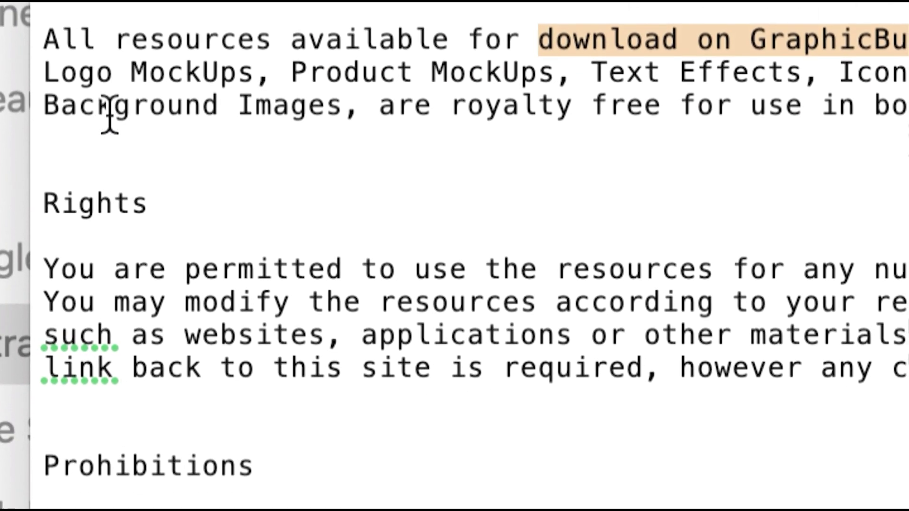
left_click_drag(343, 106, 785, 107)
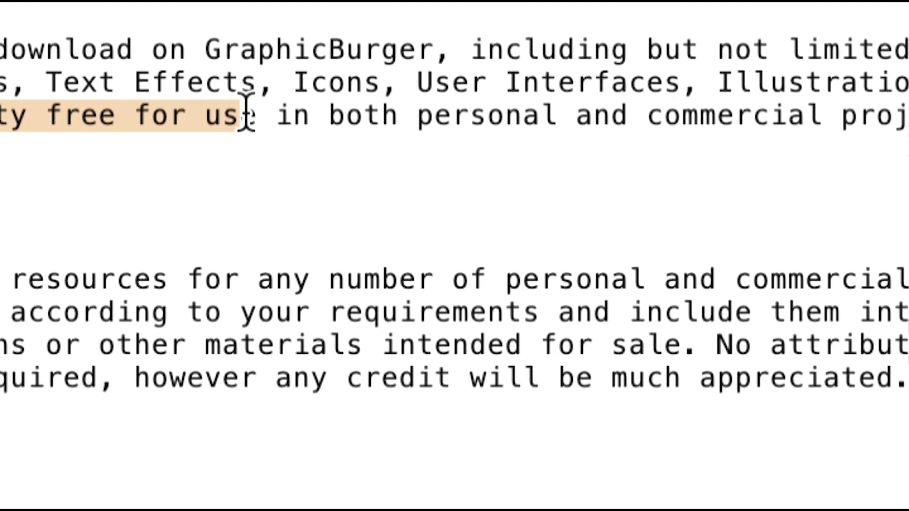
left_click_drag(246, 112, 453, 115)
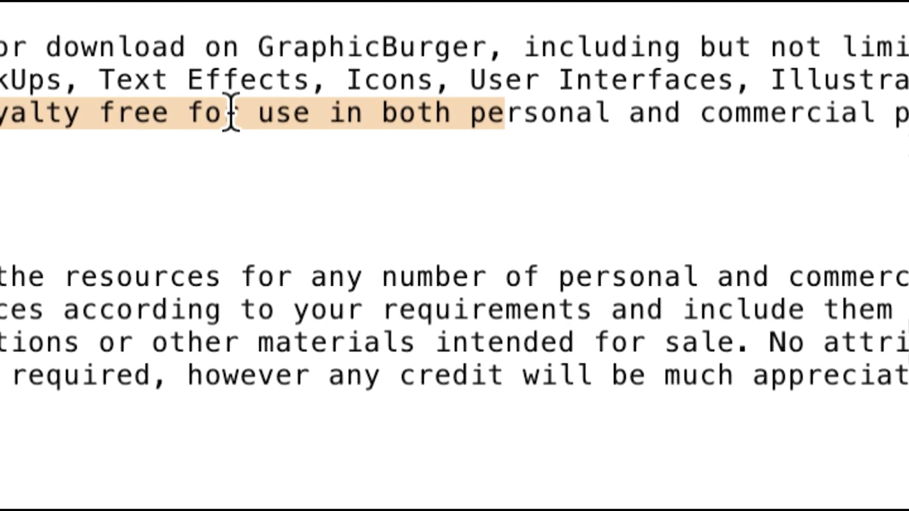
left_click(166, 118)
left_click_drag(160, 120, 778, 124)
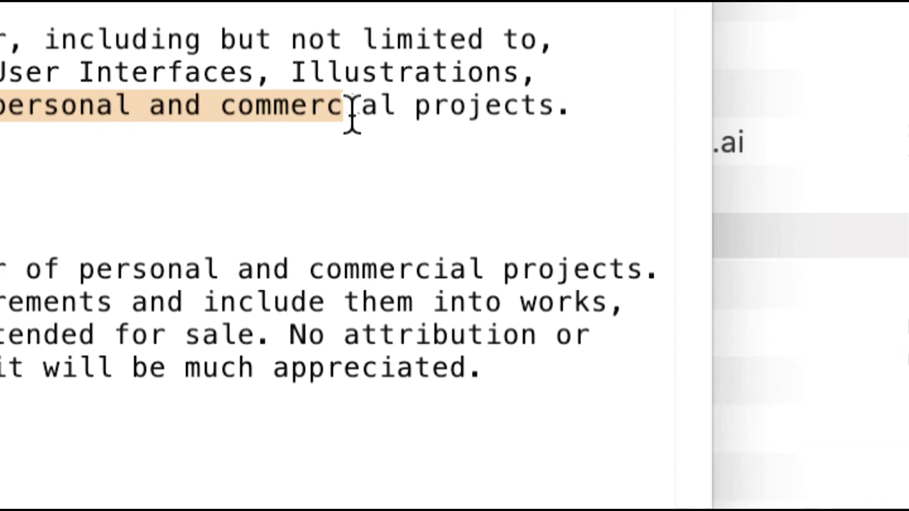
left_click_drag(352, 116, 369, 117)
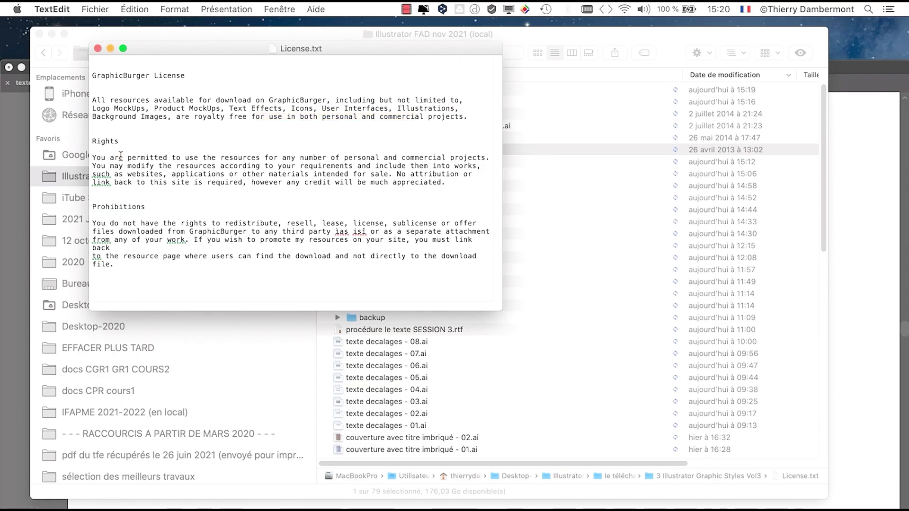
Read the Rights section of the license, including the sentence about attribution and credit, and close the file.
left_click_drag(346, 160, 395, 181)
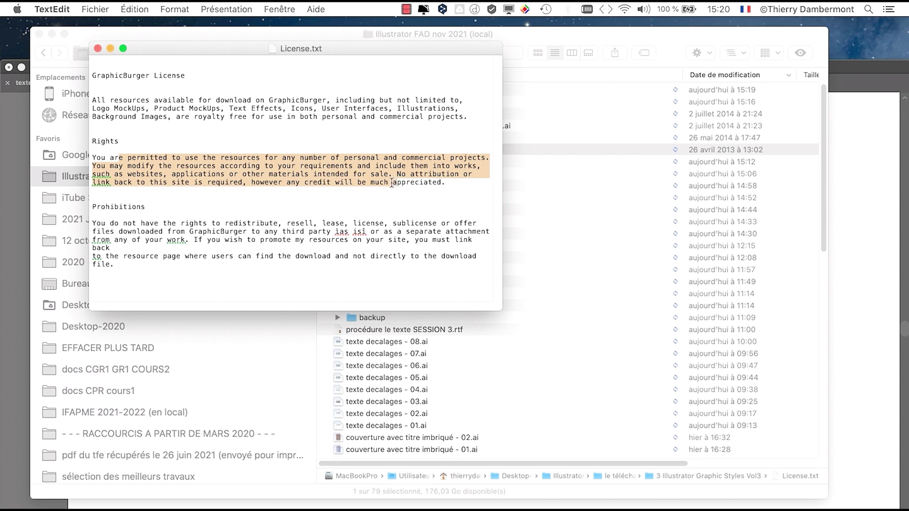
left_click(392, 183)
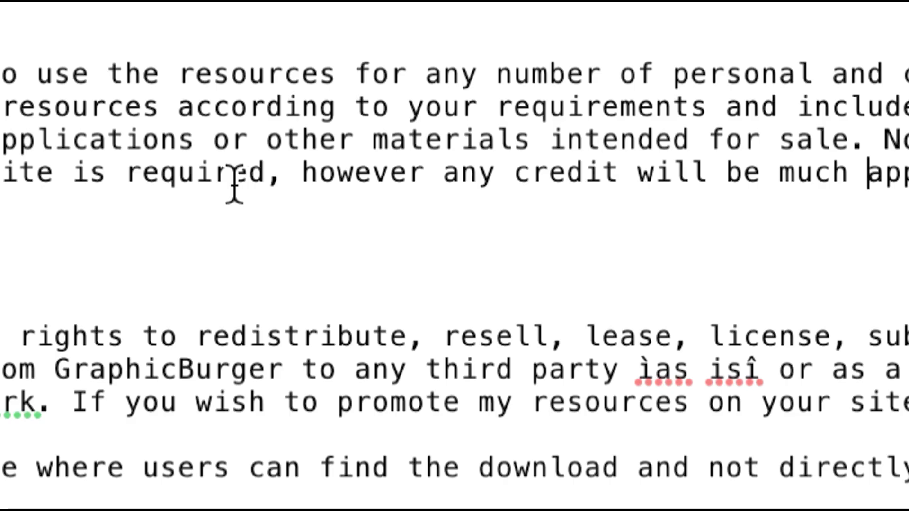
left_click_drag(299, 174, 908, 173)
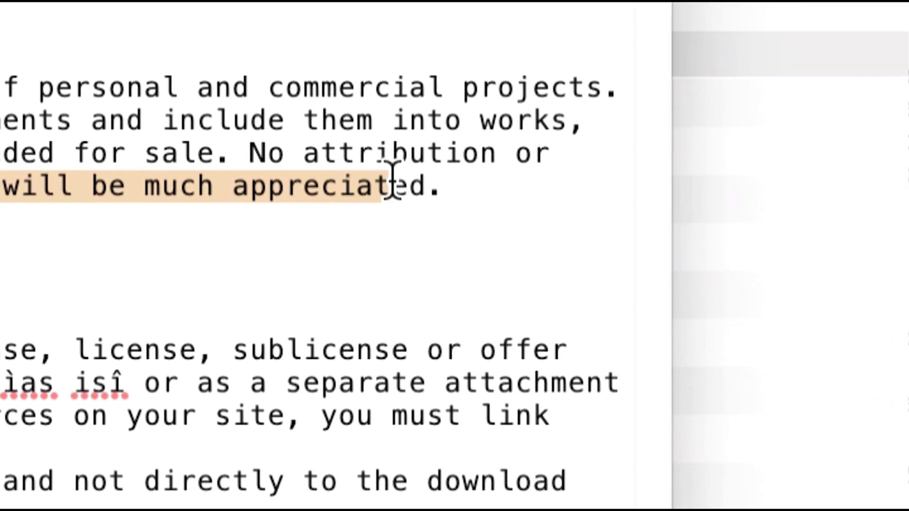
left_click_drag(392, 180, 424, 183)
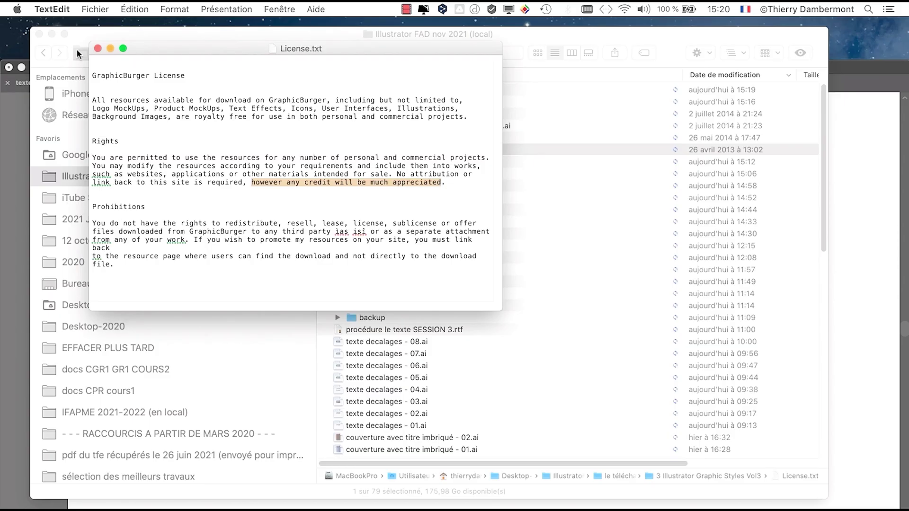
left_click(98, 48)
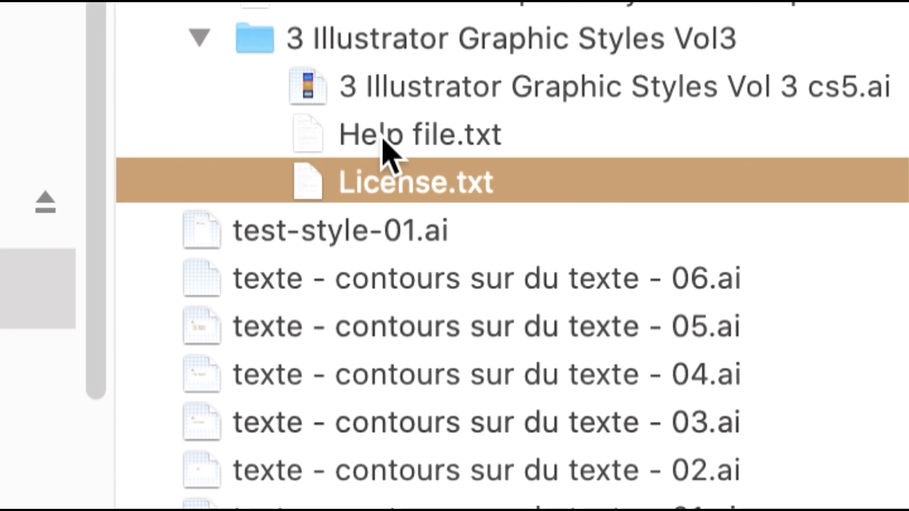
Open "3 Illustrator Graphic Styles Vol 3 cs5.ai" in Illustrator and close the missing fonts notice without replacing any fonts.
left_click(445, 144)
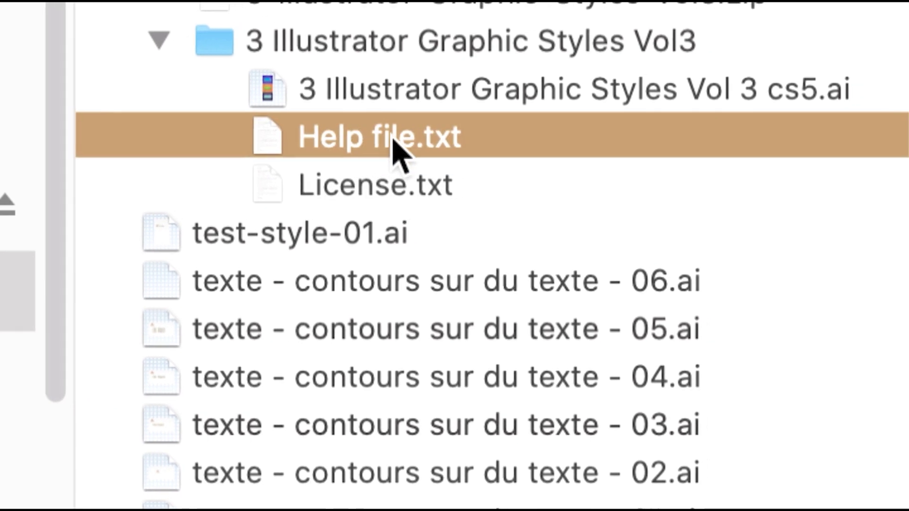
left_click(396, 123)
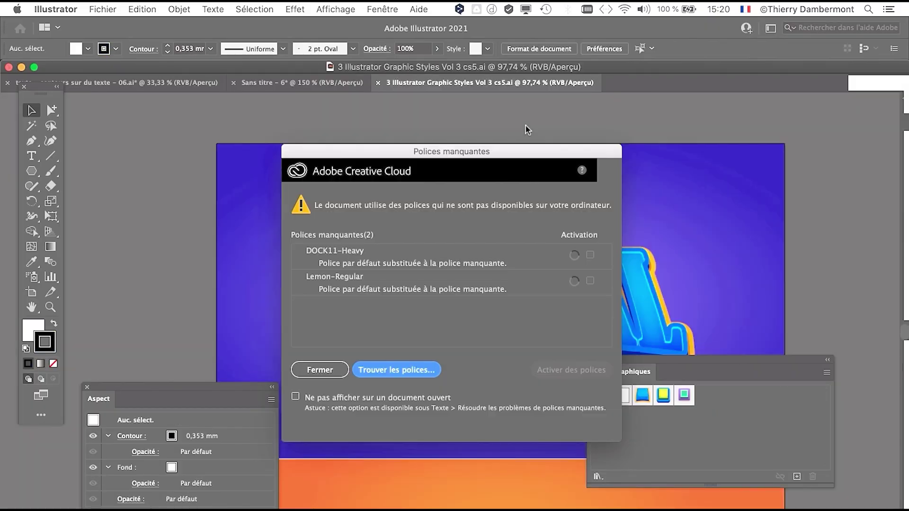
left_click_drag(452, 155, 477, 111)
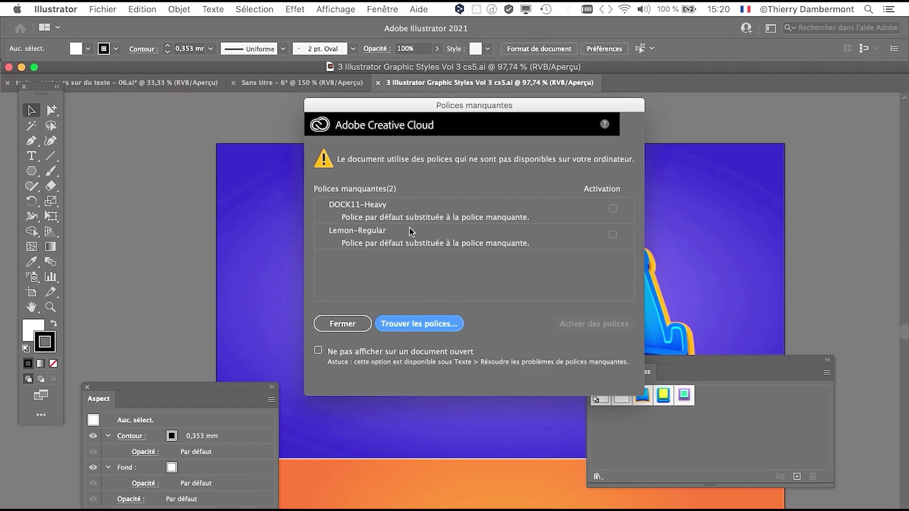
left_click(364, 323)
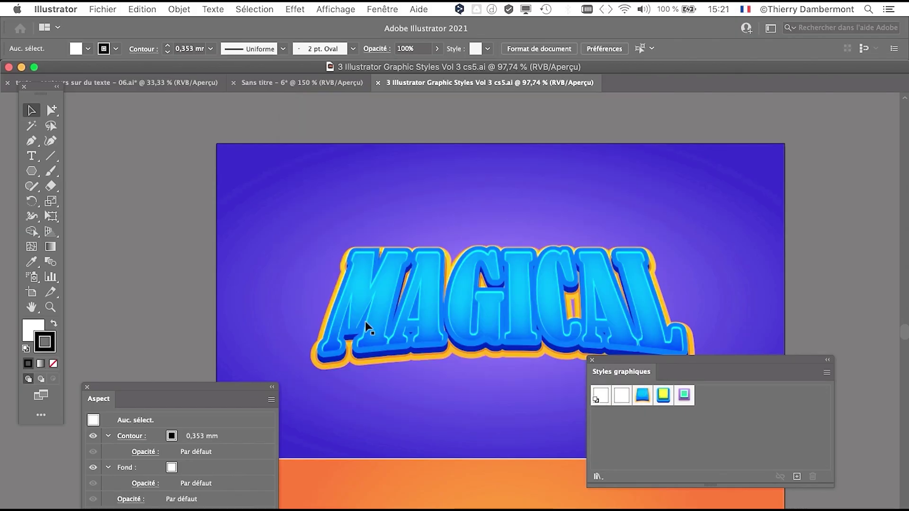
Examine the MAGICAL and Flubber text effects on the document's artboards at several magnifications.
scroll(513, 283, "down", 2)
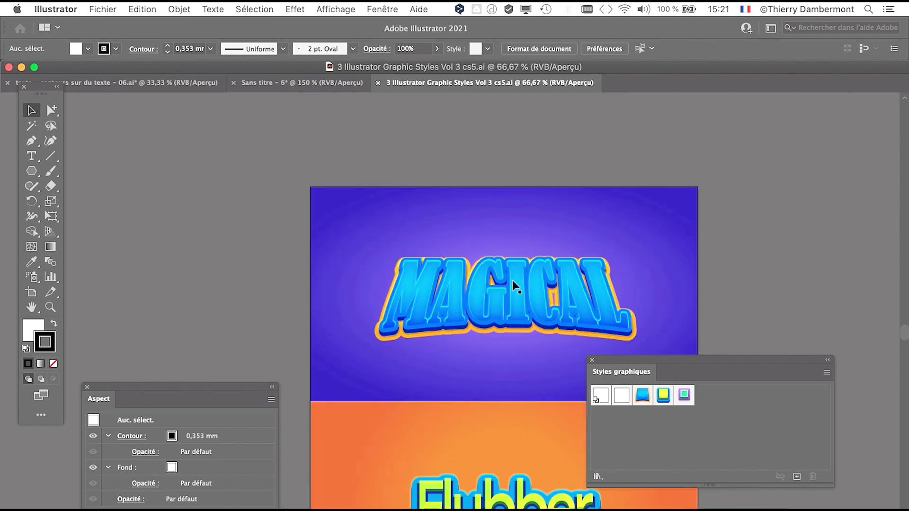
left_click_drag(485, 317, 457, 128)
left_click_drag(456, 247, 455, 173)
left_click_drag(459, 226, 473, 254)
scroll(472, 225, "up", 4)
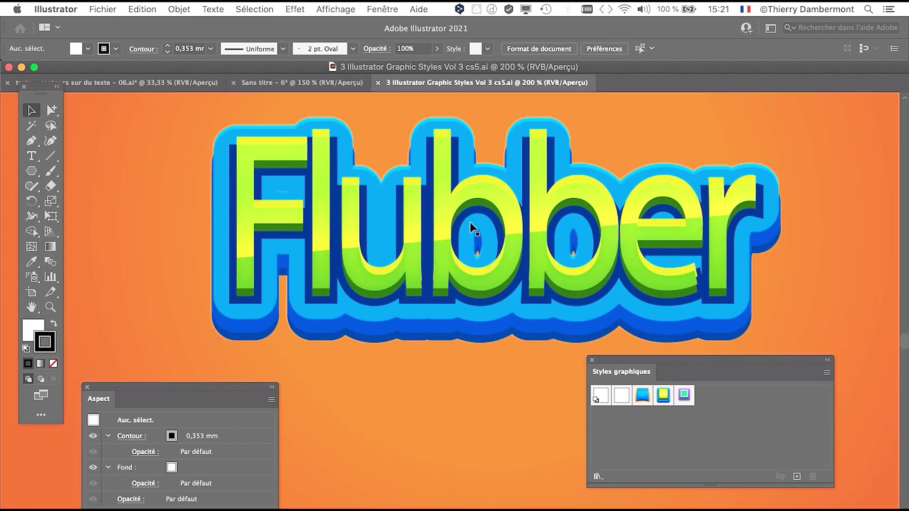
scroll(471, 226, "down", 2)
scroll(472, 230, "up", 3)
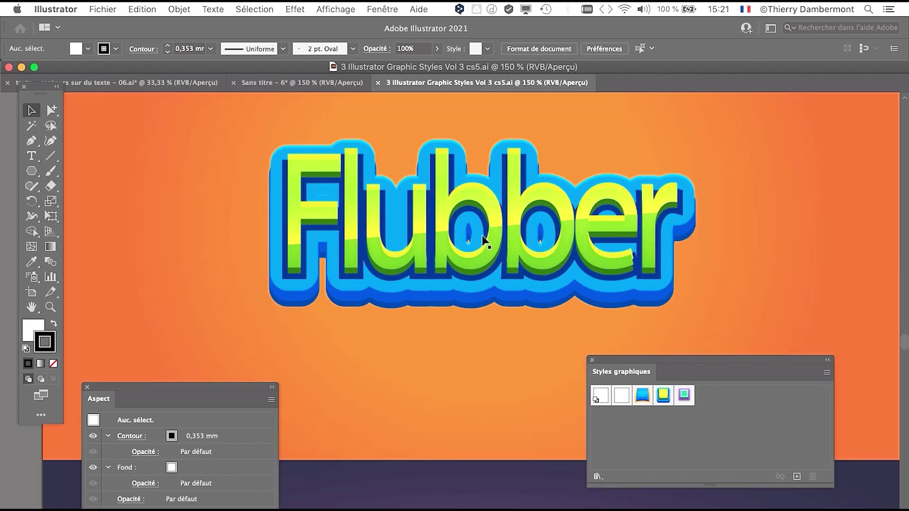
scroll(483, 240, "down", 1)
scroll(482, 240, "down", 1)
Select the Flubber text and show the Character panel, placing it beside the end of the word.
left_click(453, 253)
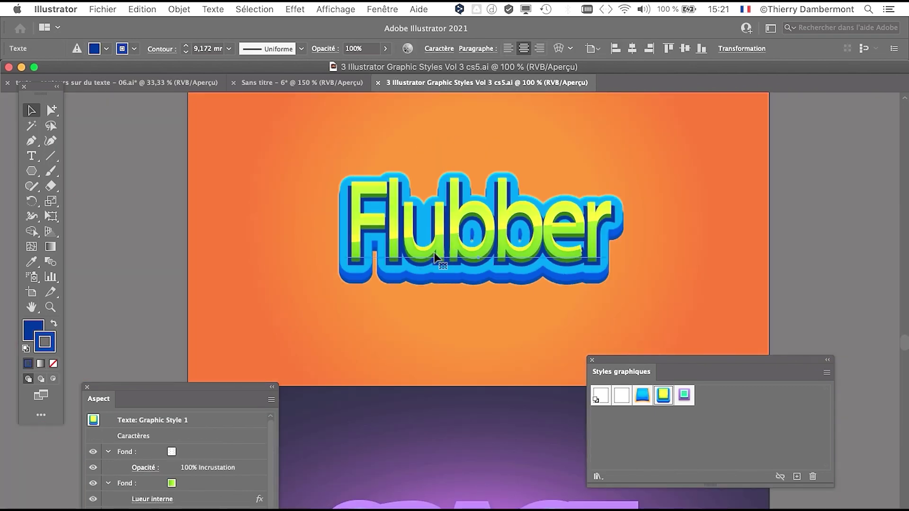
scroll(407, 258, "up", 2)
left_click_drag(371, 245, 214, 238)
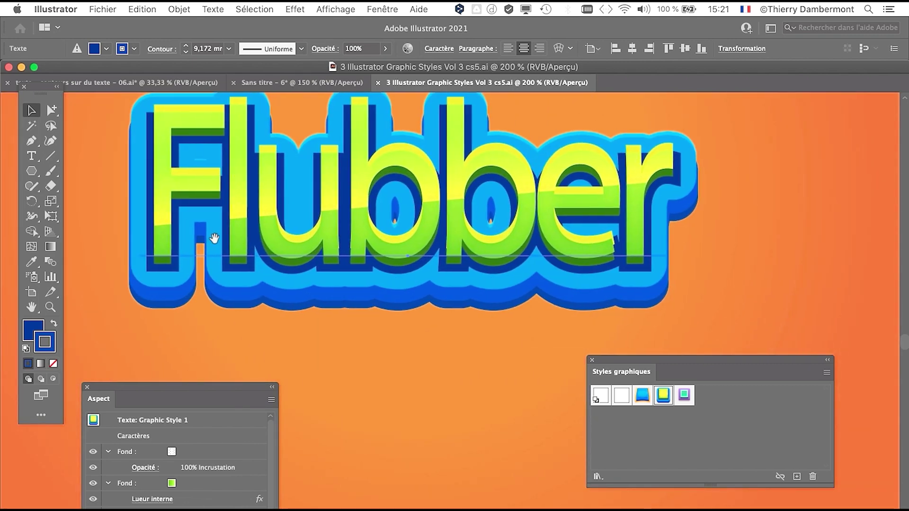
left_click(383, 9)
scroll(426, 379, "down", 3)
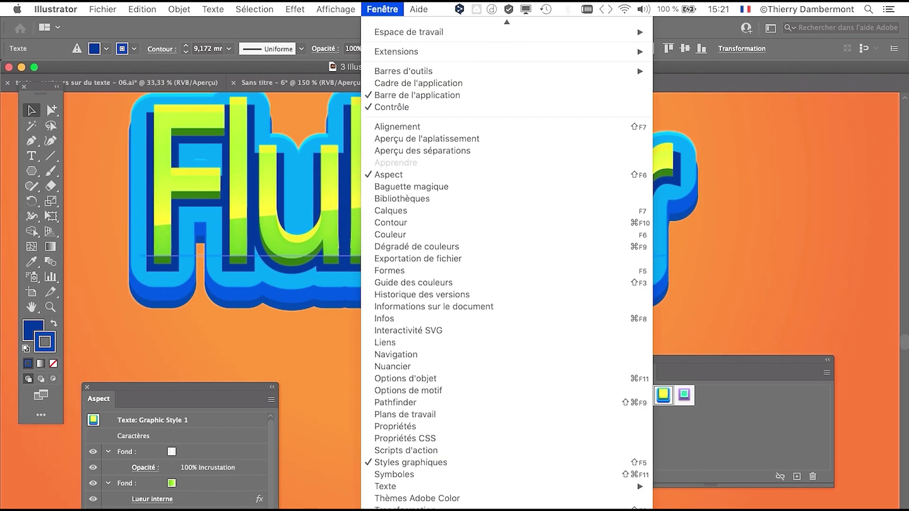
mouse_move(432, 400)
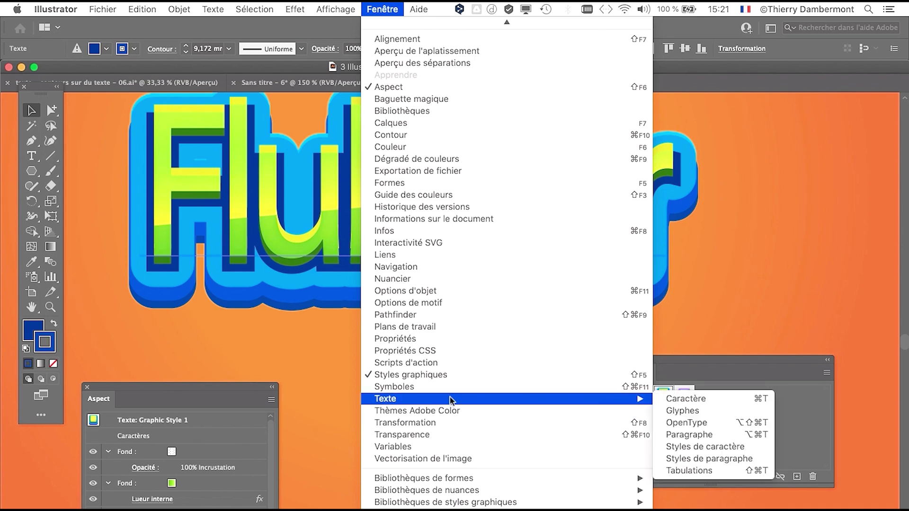
left_click(672, 399)
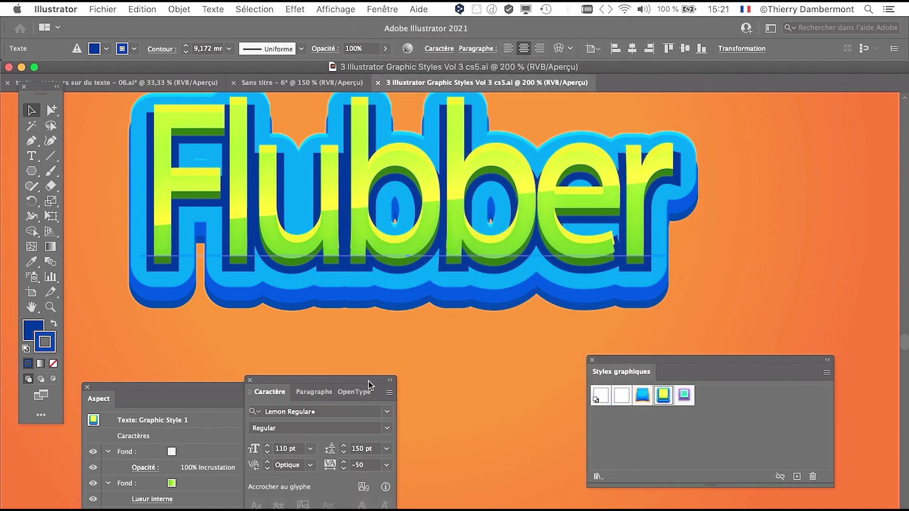
left_click_drag(370, 384, 776, 140)
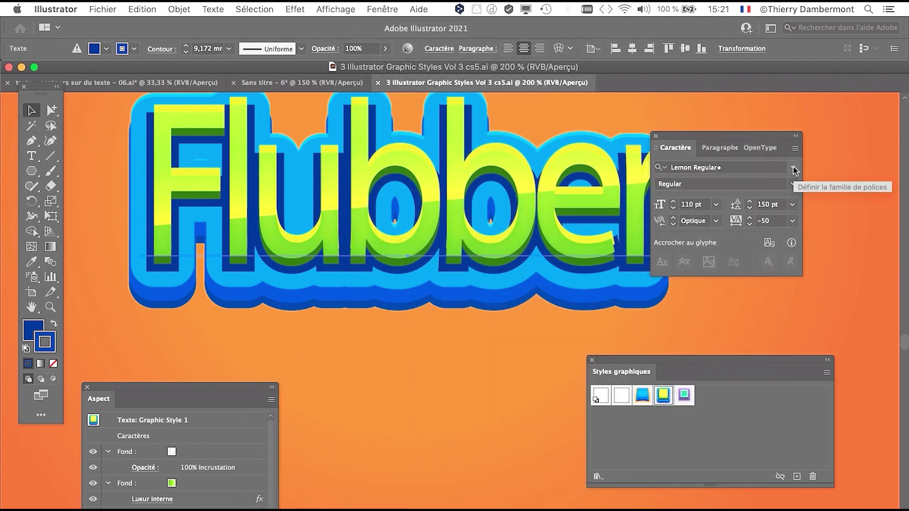
Switch to Firefox and view the Unblast "ubast" text style thumbnail in the "download illustrator style" image results.
key("super+Tab")
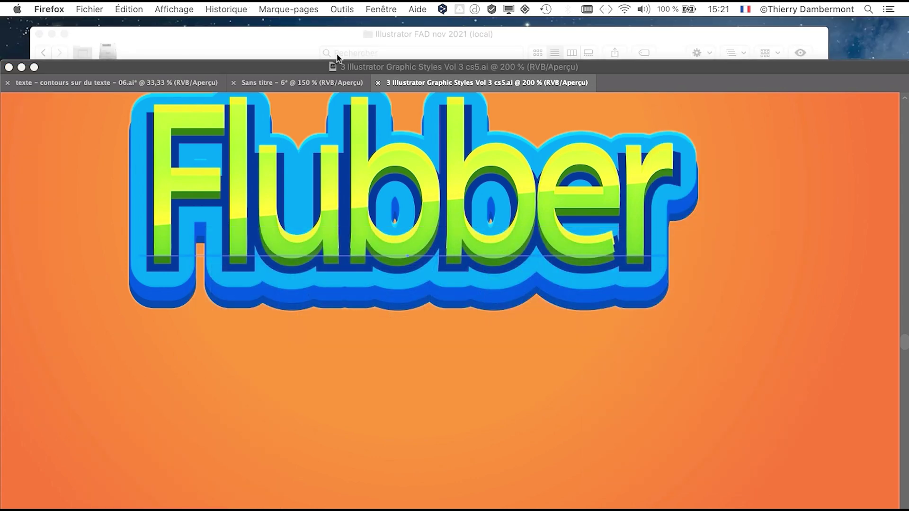
left_click(369, 8)
left_click(416, 48)
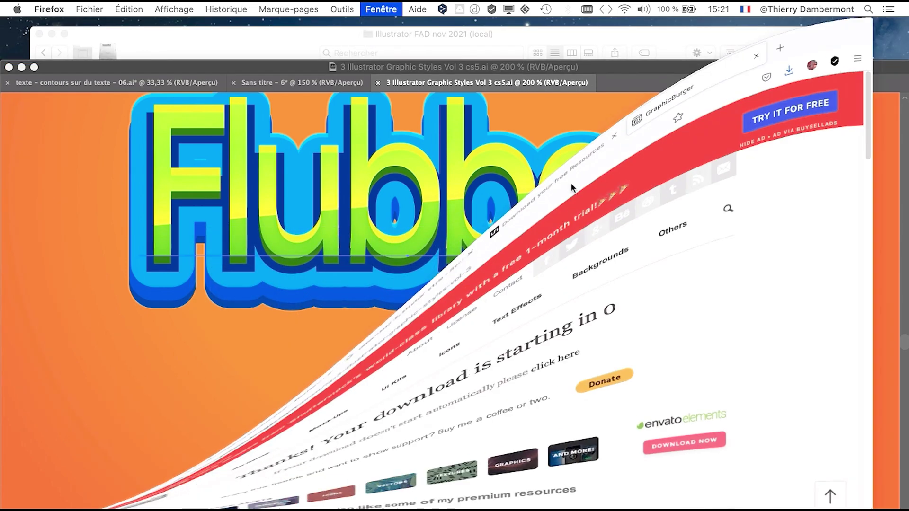
left_click(544, 31)
left_click(432, 32)
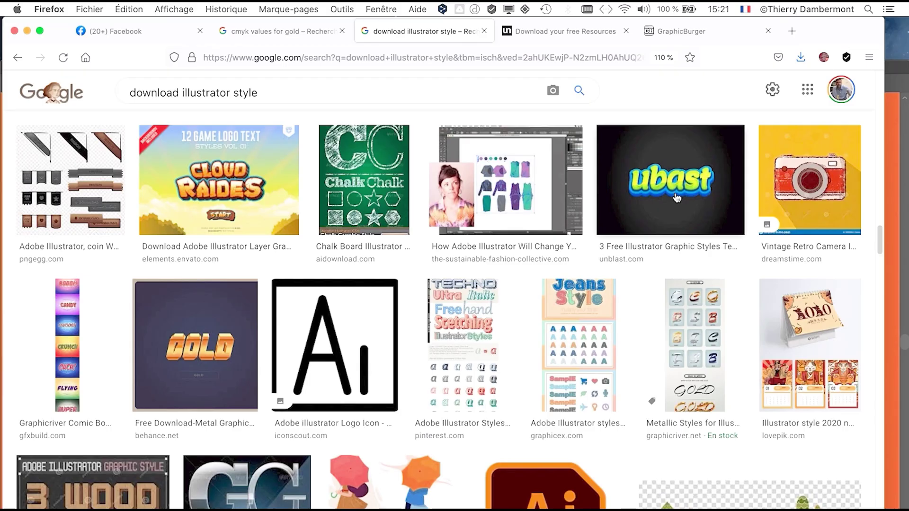
Switch back to Illustrator and set the font of the Flubber text to Hobo Std Medium.
key("super+Tab")
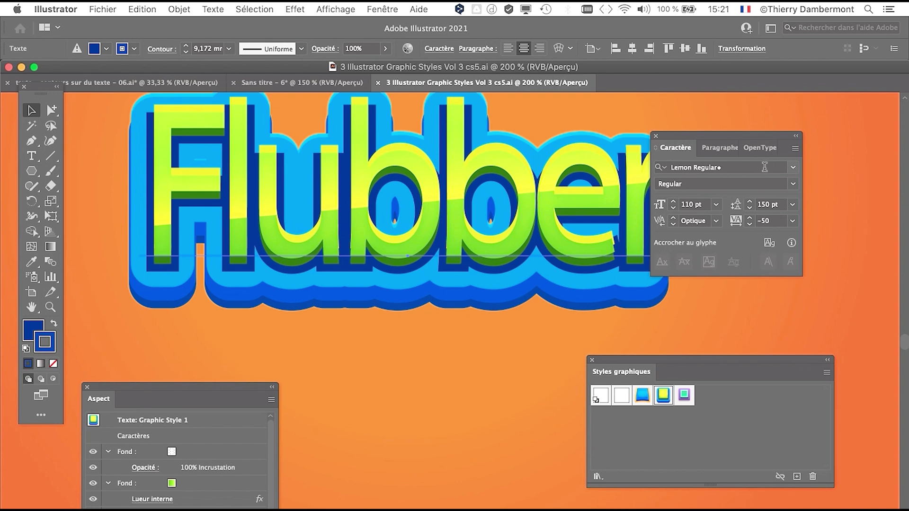
left_click(793, 168)
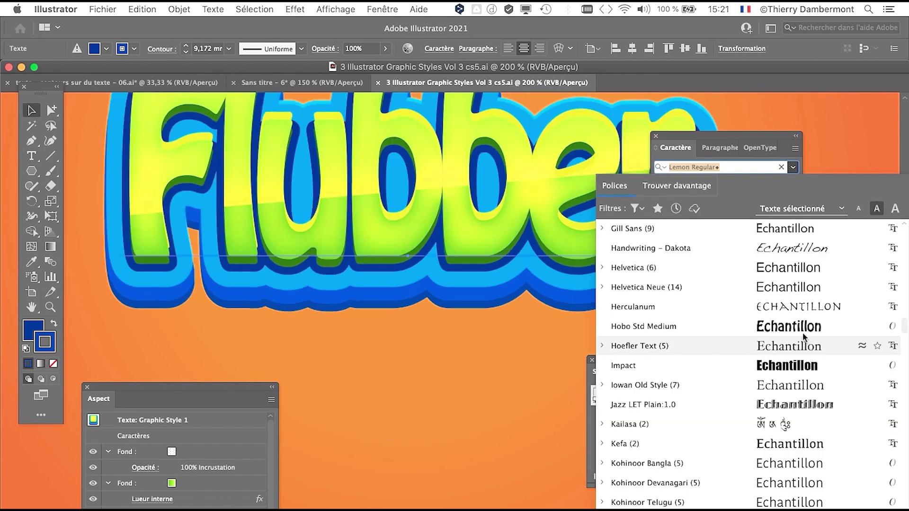
left_click(802, 327)
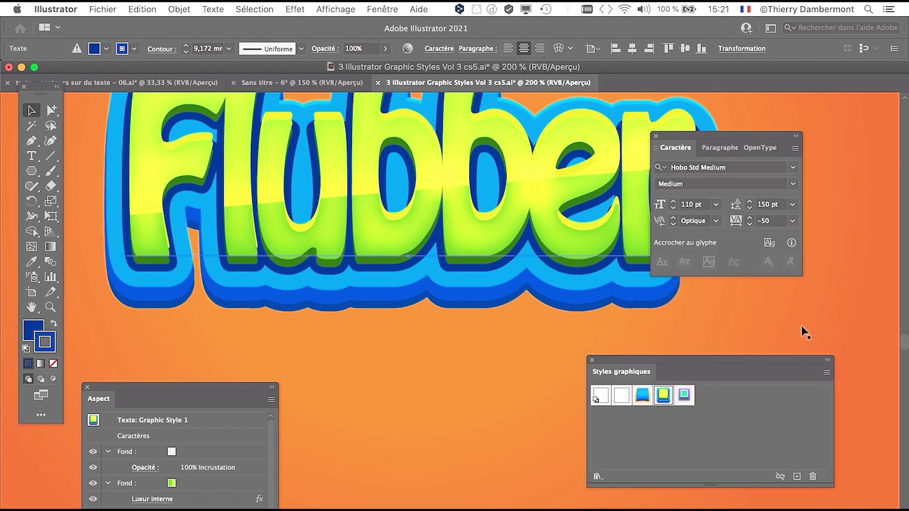
Move the Character panel clear of the Flubber text and examine the whole word at several magnifications.
left_click_drag(678, 136, 784, 143)
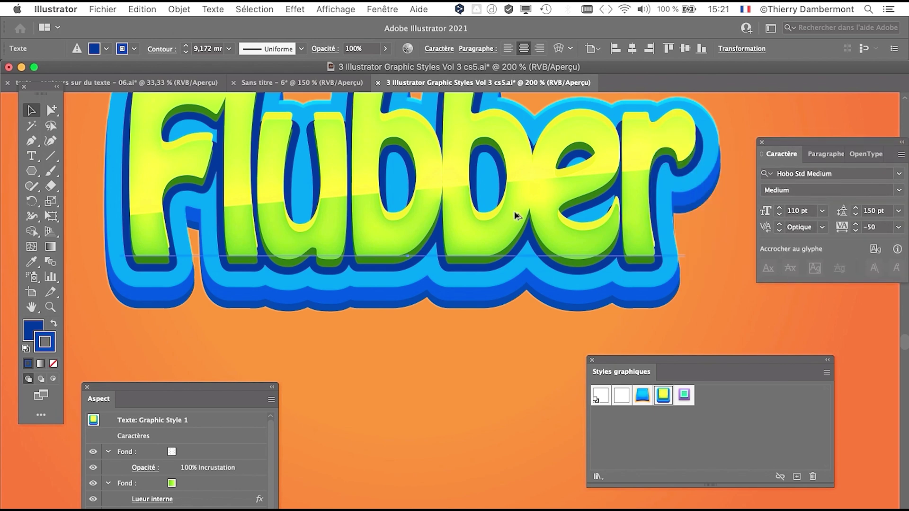
scroll(516, 216, "down", 2)
scroll(434, 217, "up", 1)
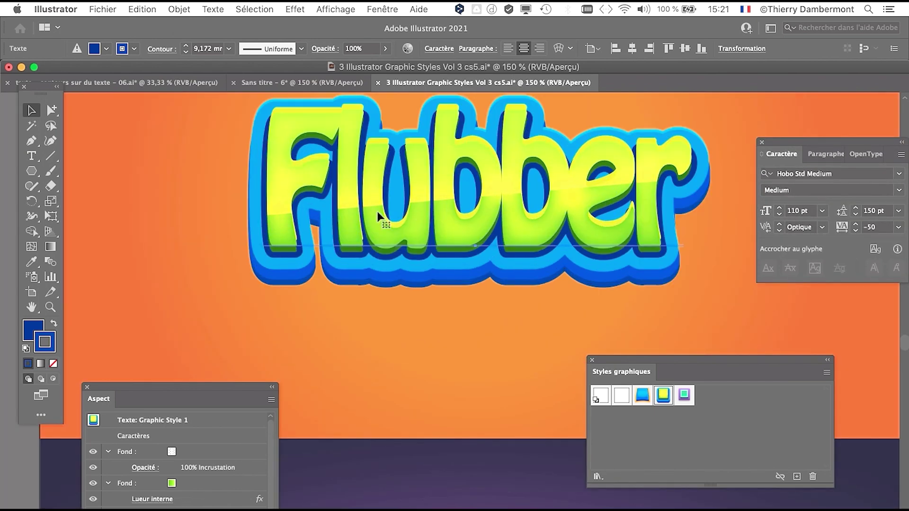
left_click_drag(456, 267, 429, 287)
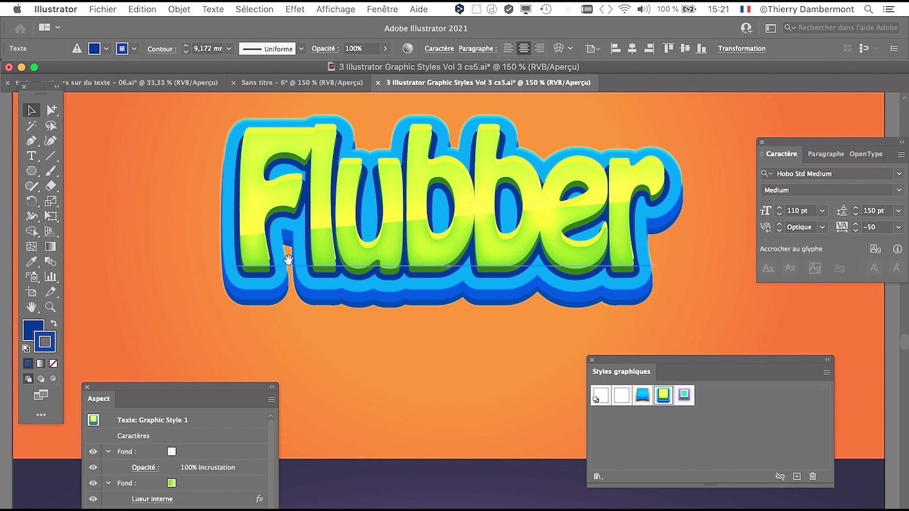
left_click_drag(287, 260, 262, 241)
scroll(262, 260, "down", 2)
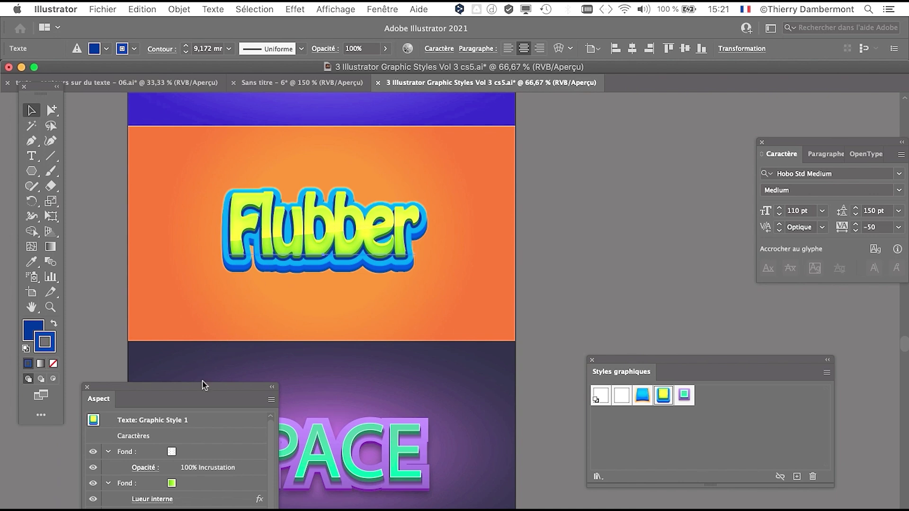
Place the Appearance panel beside the Flubber text and enlarge it to show more attributes.
left_click_drag(203, 384, 574, 113)
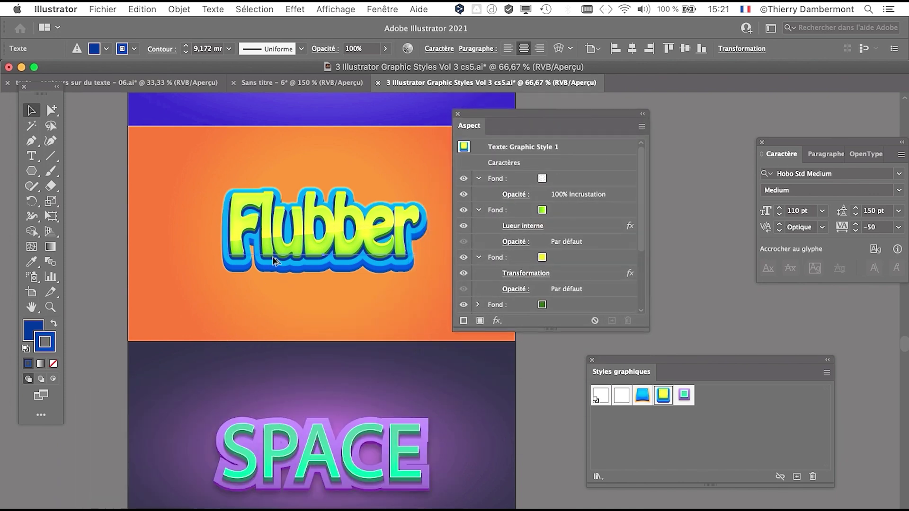
scroll(274, 261, "up", 1)
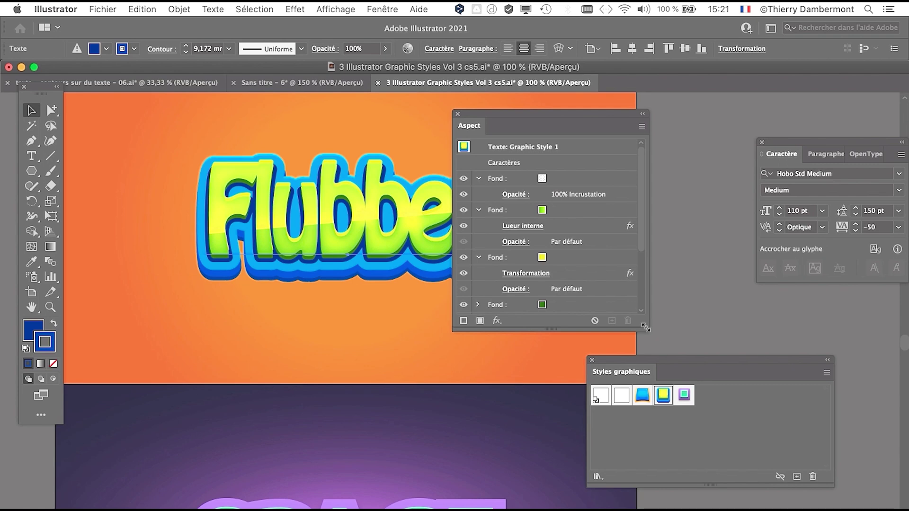
left_click_drag(645, 327, 664, 425)
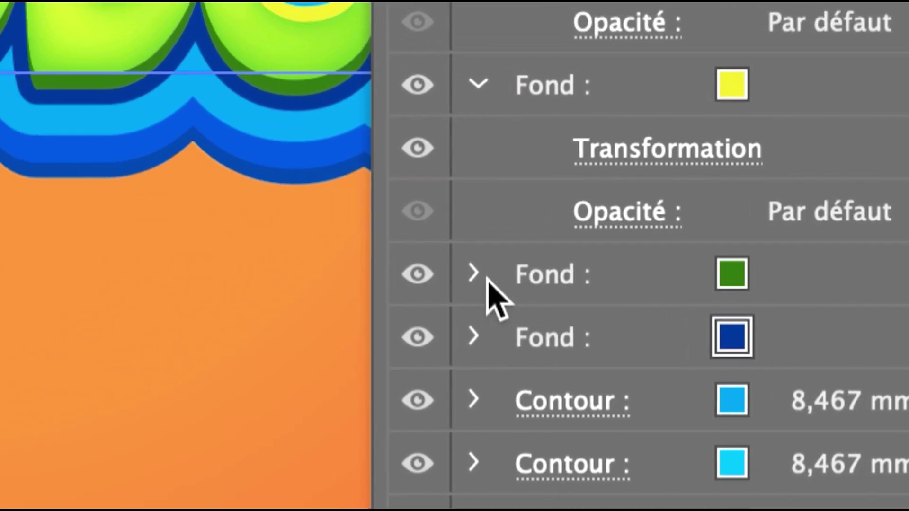
Expand the green and dark blue fills and all four strokes of the Flubber text to examine their effects, then uncover the word.
left_click(335, 279)
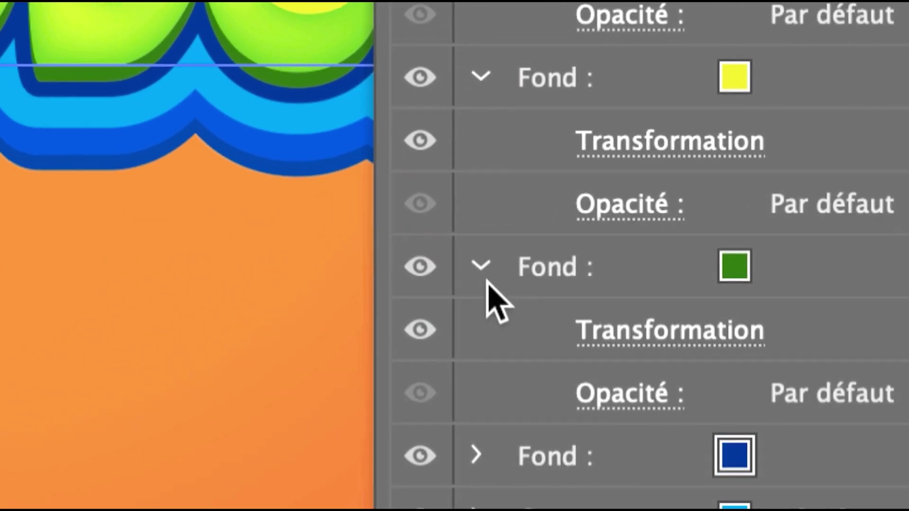
left_click(476, 377)
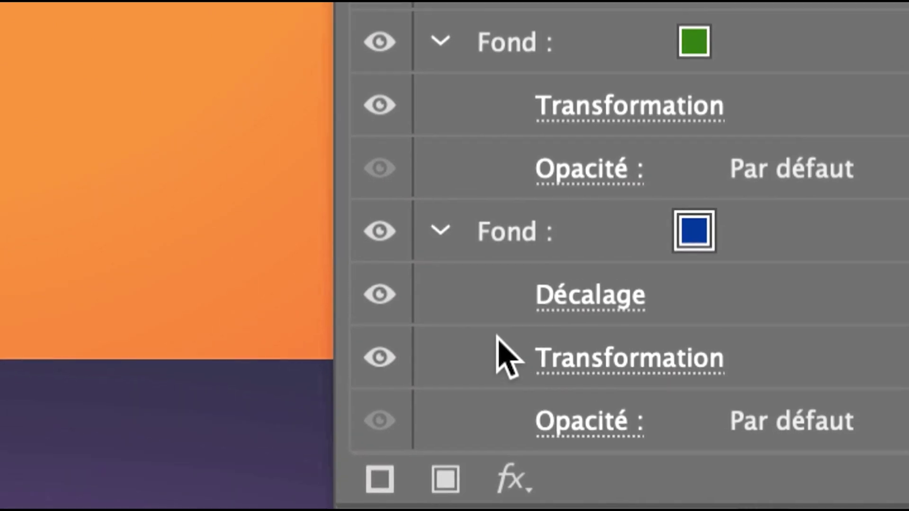
left_click(450, 324)
scroll(462, 331, "down", 3)
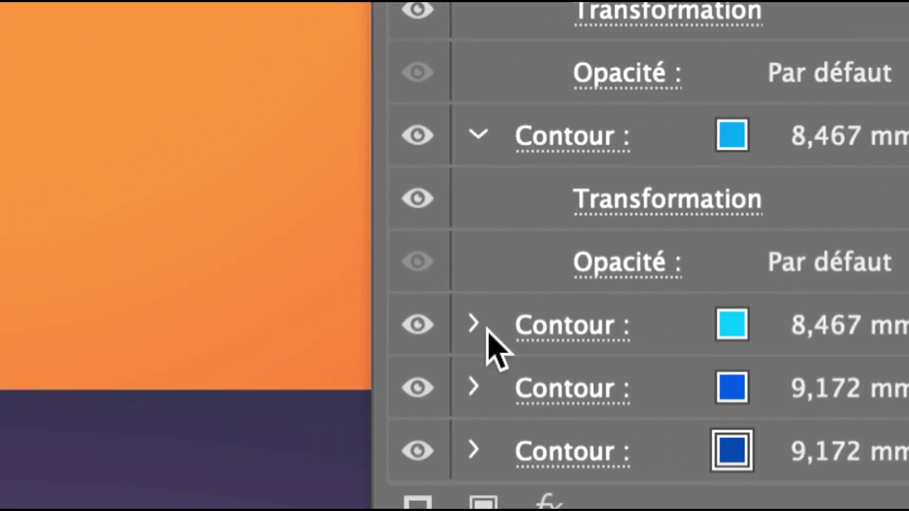
left_click(482, 328)
scroll(487, 345, "down", 3)
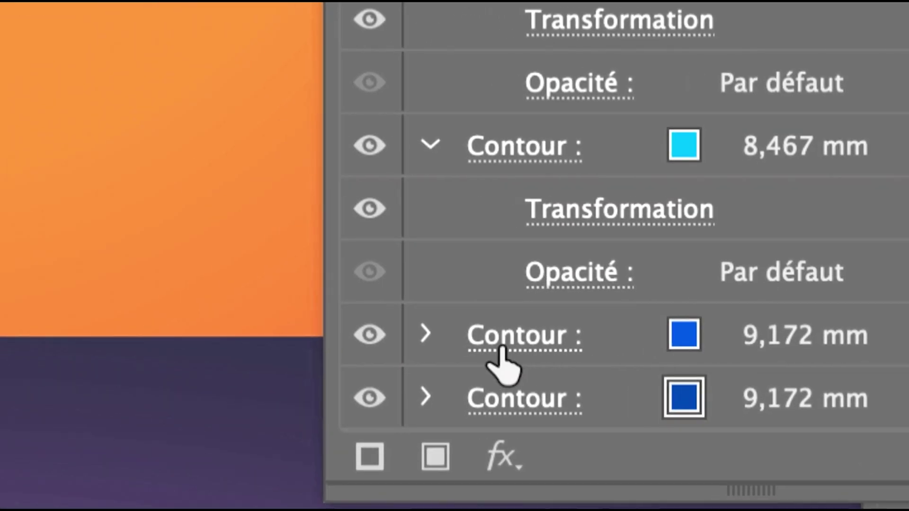
left_click(426, 334)
scroll(428, 341, "down", 3)
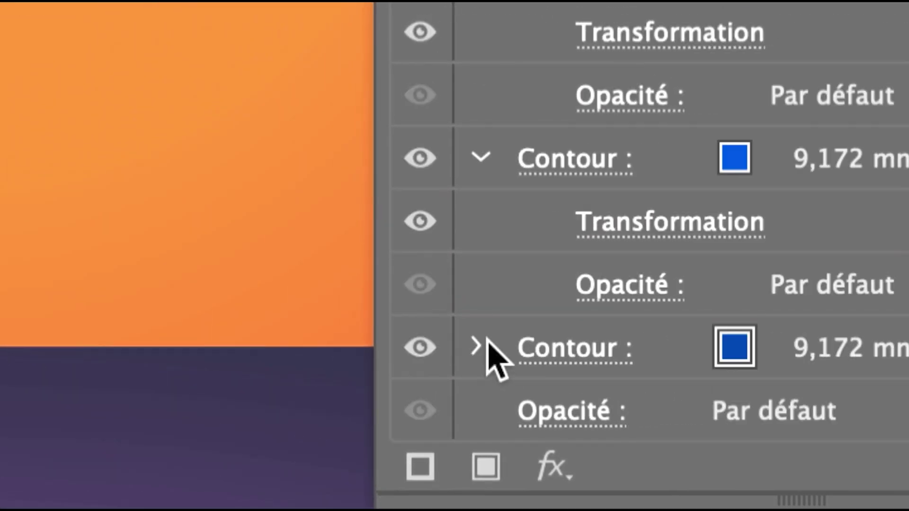
left_click(482, 343)
scroll(483, 345, "down", 2)
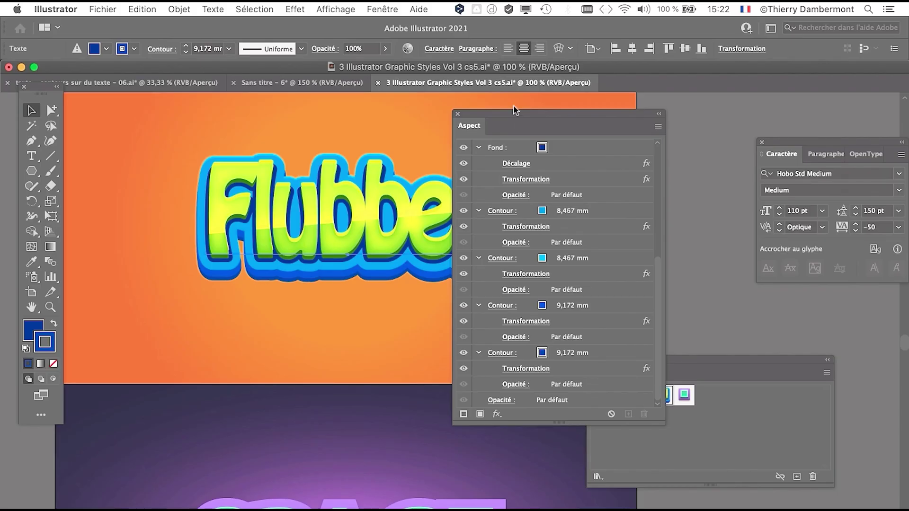
left_click_drag(501, 112, 282, 353)
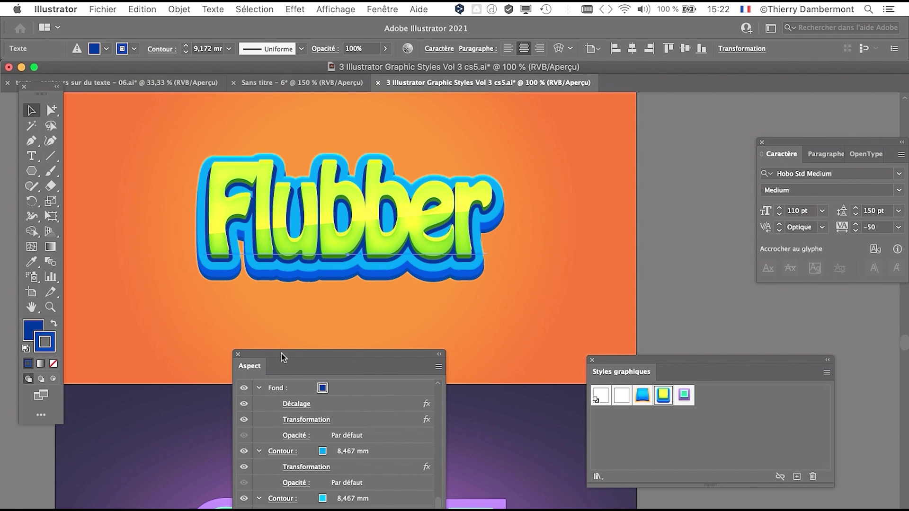
Examine the Las Vegas texts in texte - contours sur du texte - 06.ai and return to the graphic styles document.
left_click(111, 82)
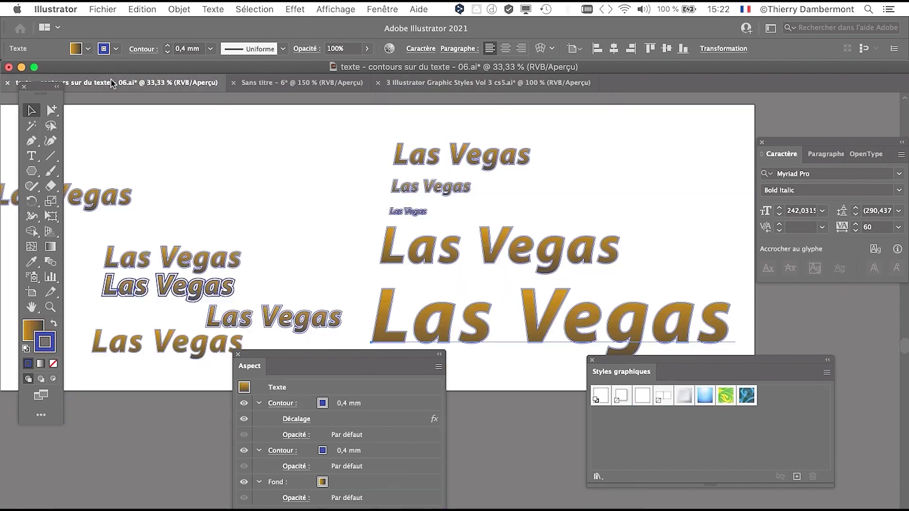
scroll(410, 171, "up", 2)
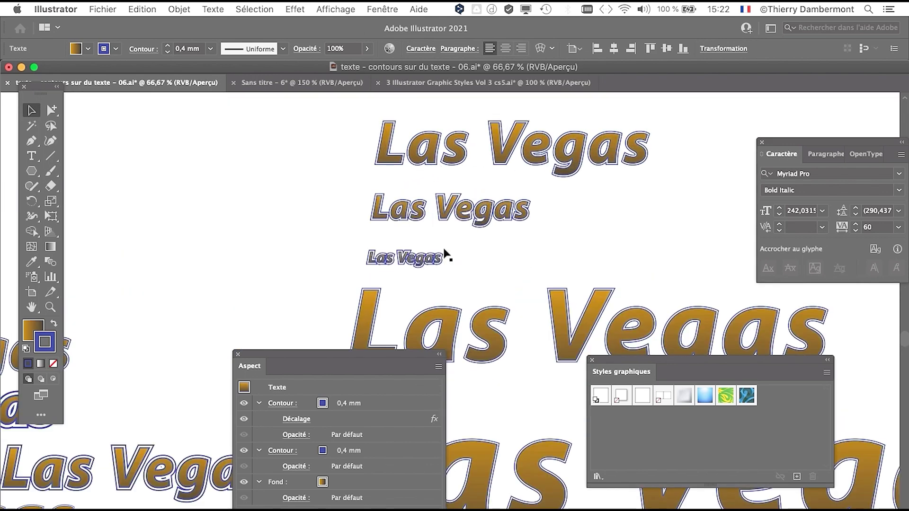
scroll(501, 268, "down", 2)
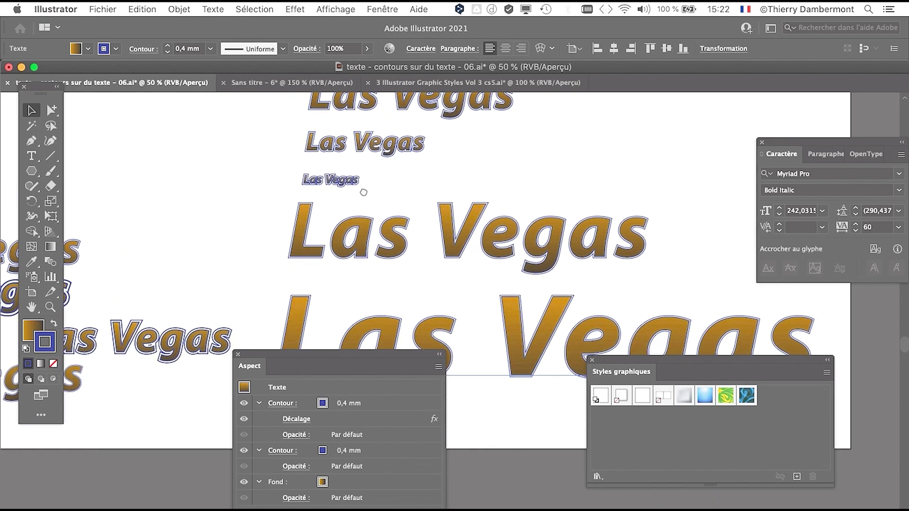
scroll(360, 180, "up", 5)
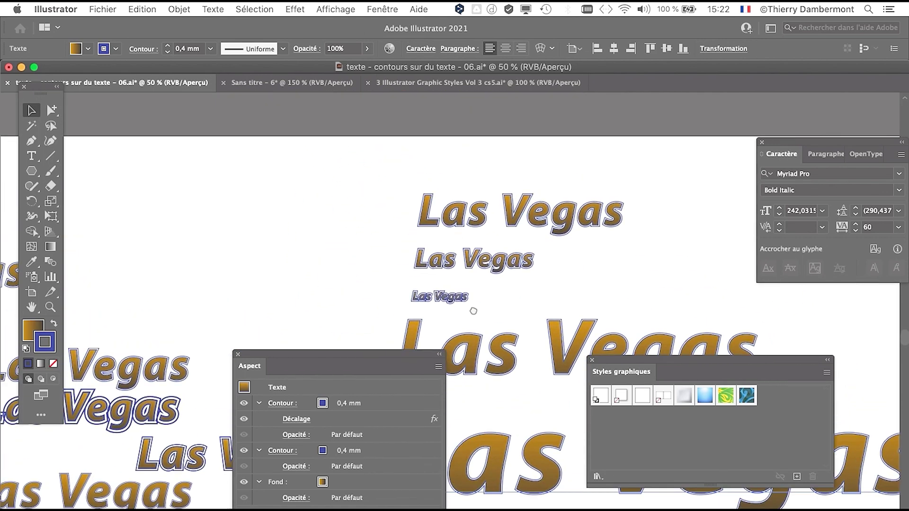
left_click(319, 84)
left_click(441, 84)
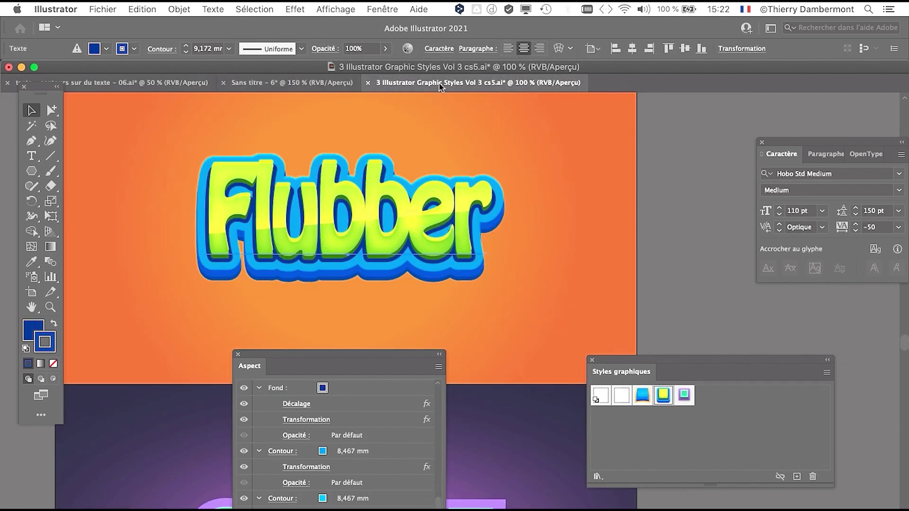
Widen the artboard to about 1351 px by extending its right edge beyond the coloured backgrounds.
scroll(463, 157, "down", 2)
left_click_drag(415, 187, 253, 207)
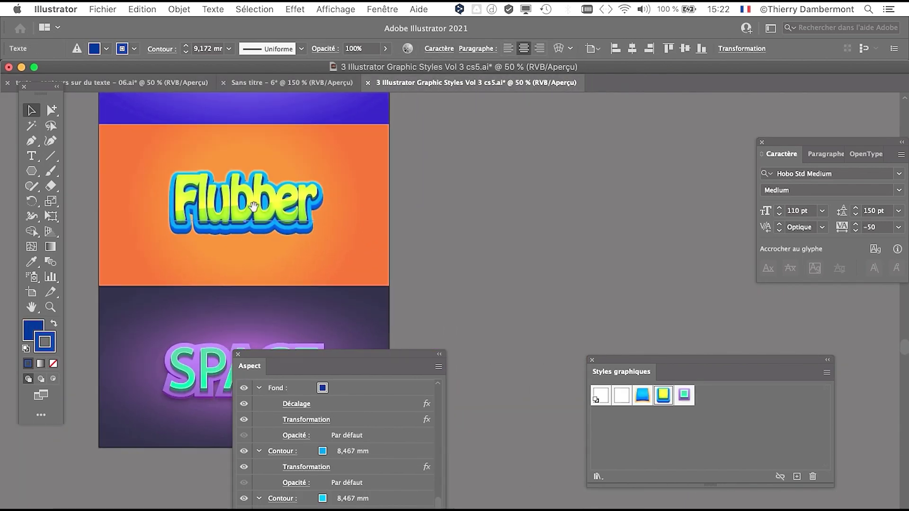
left_click(31, 292)
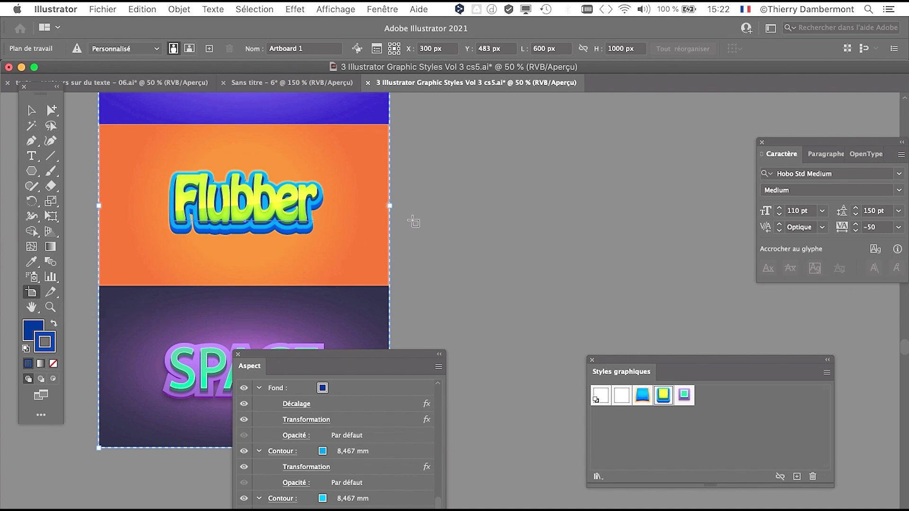
left_click_drag(389, 207, 752, 206)
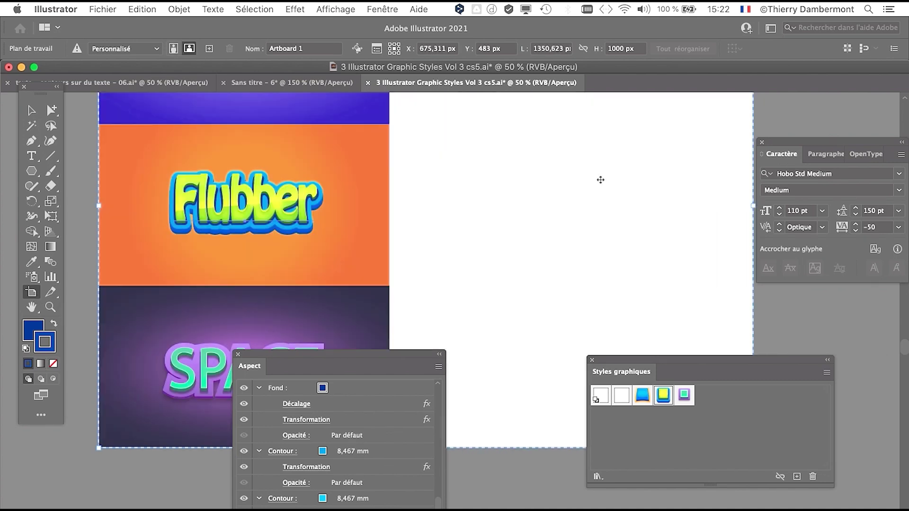
left_click(40, 98)
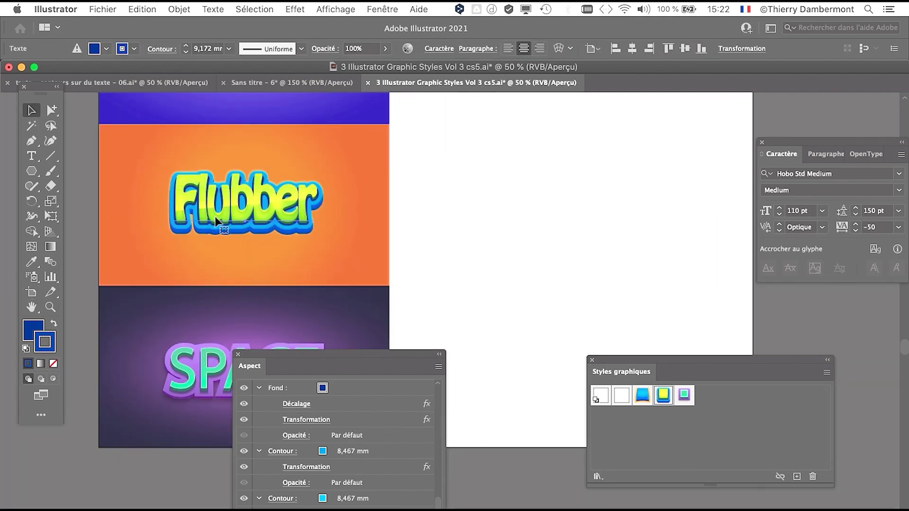
Place a copy of the Flubber text on the white part of the artboard and move the Appearance panel out of the way.
left_click_drag(215, 221, 550, 163)
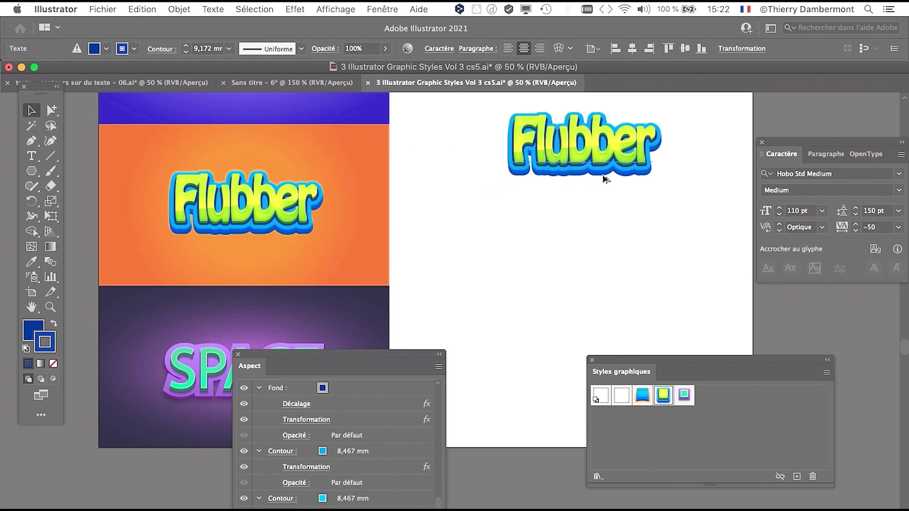
scroll(609, 149, "up", 1)
scroll(609, 149, "up", 1)
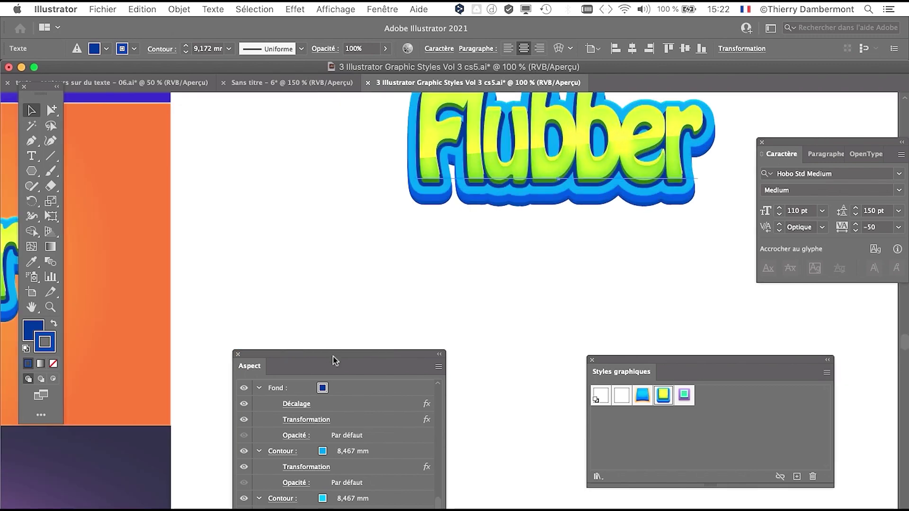
left_click_drag(333, 356, 374, 509)
left_click_drag(520, 347, 329, 395)
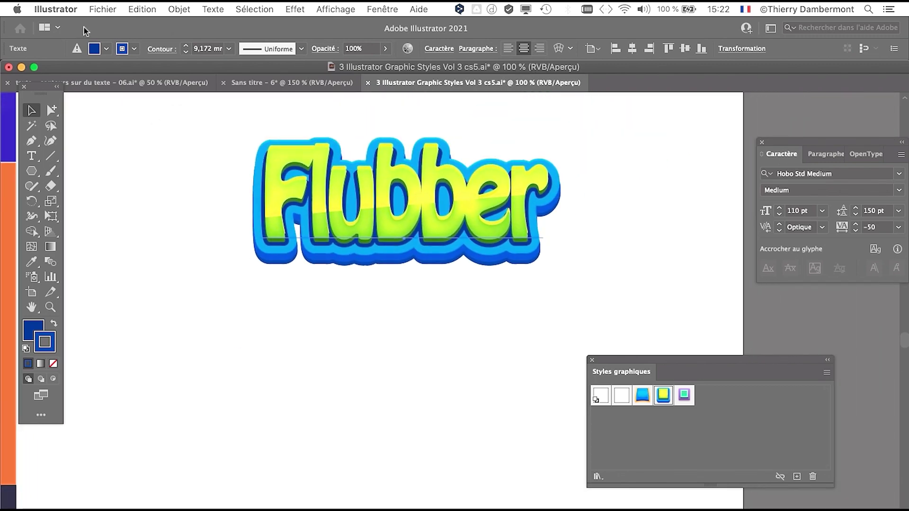
Turn off "Mettre à l'échelle les contours et les effets" in the general preferences.
left_click(55, 9)
mouse_move(64, 43)
left_click(203, 43)
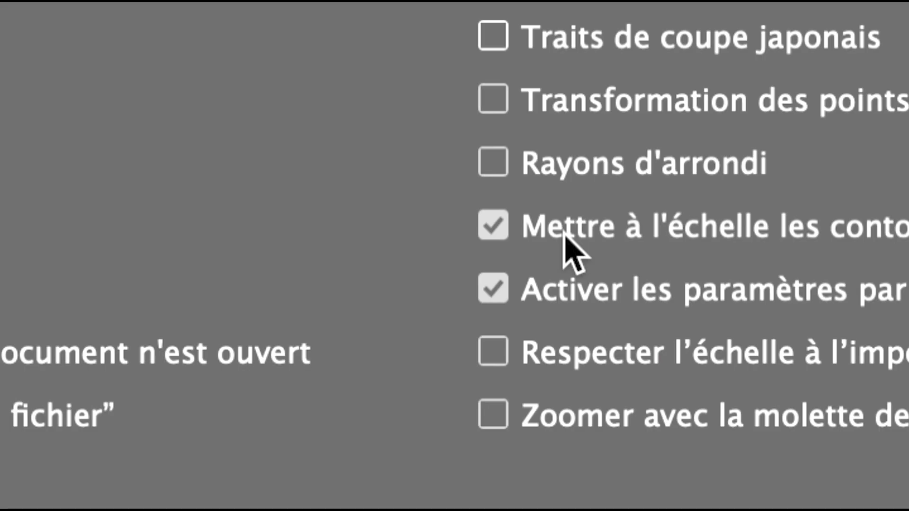
left_click(565, 234)
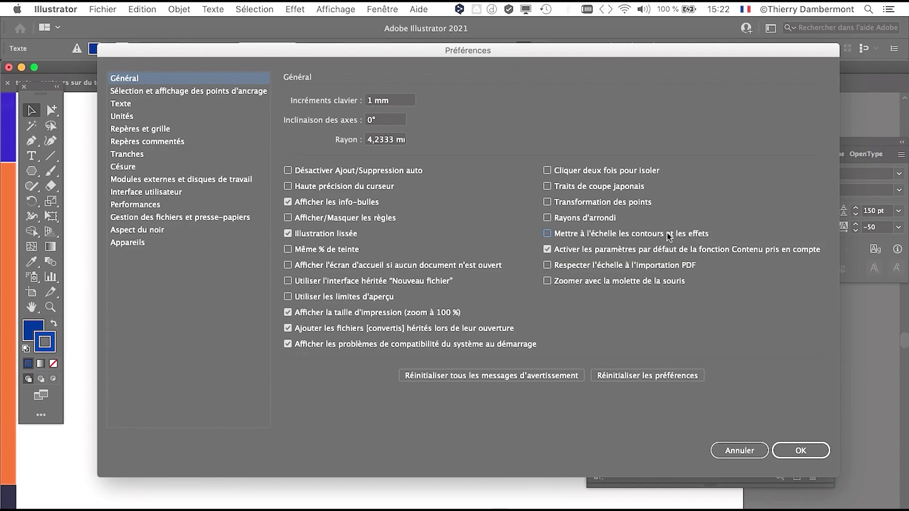
left_click(782, 447)
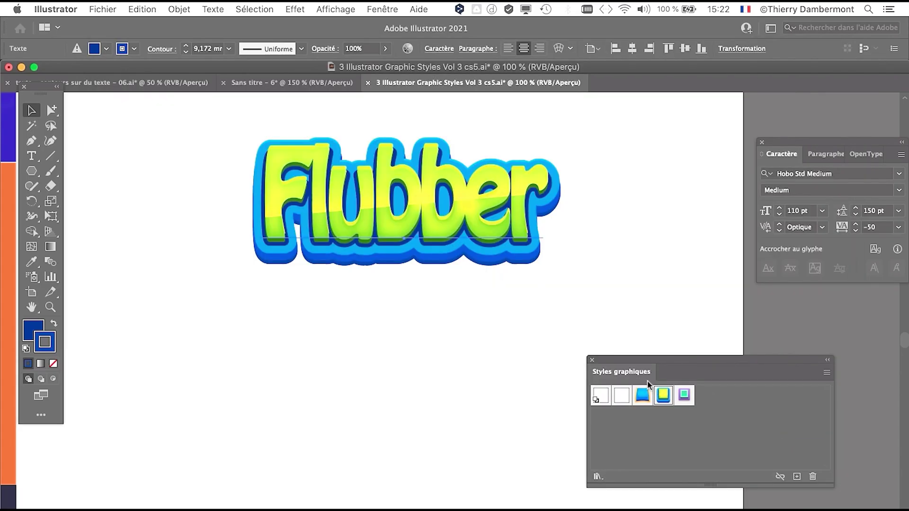
Duplicate the Flubber copy three times downward to form a column of four, moving the Graphic Styles panel aside.
left_click_drag(637, 363, 789, 332)
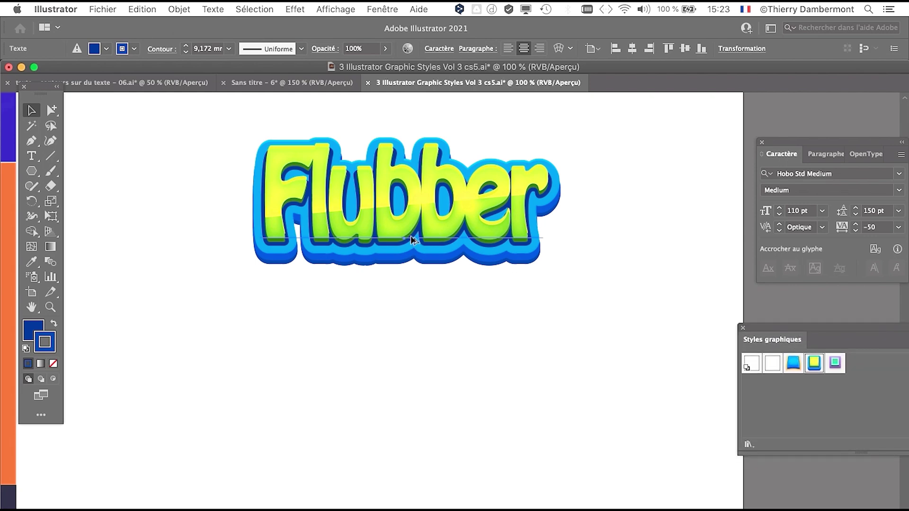
left_click_drag(410, 236, 410, 406)
scroll(414, 296, "down", 1)
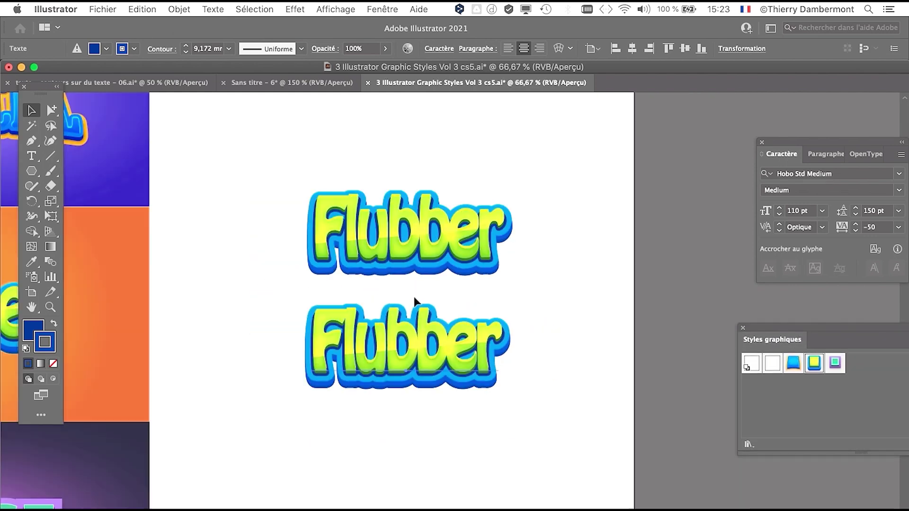
scroll(413, 296, "down", 1)
scroll(414, 304, "down", 5)
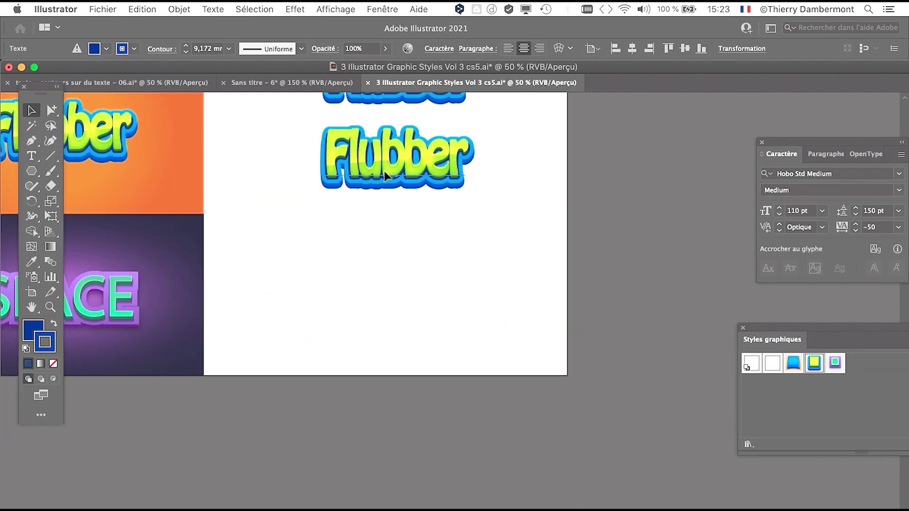
left_click_drag(385, 176, 387, 351)
scroll(417, 203, "up", 4)
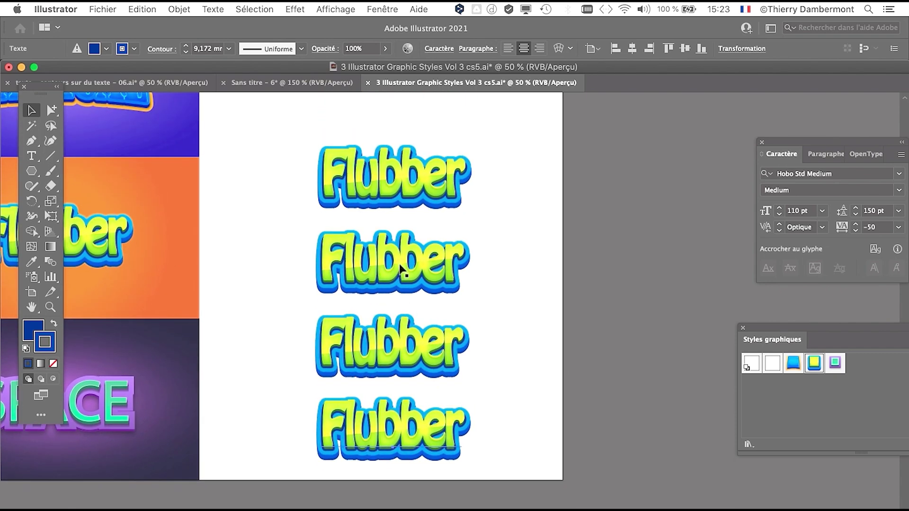
Scale the second Flubber copy down proportionally around its centre to about half its size with Free Transform.
scroll(401, 270, "up", 2)
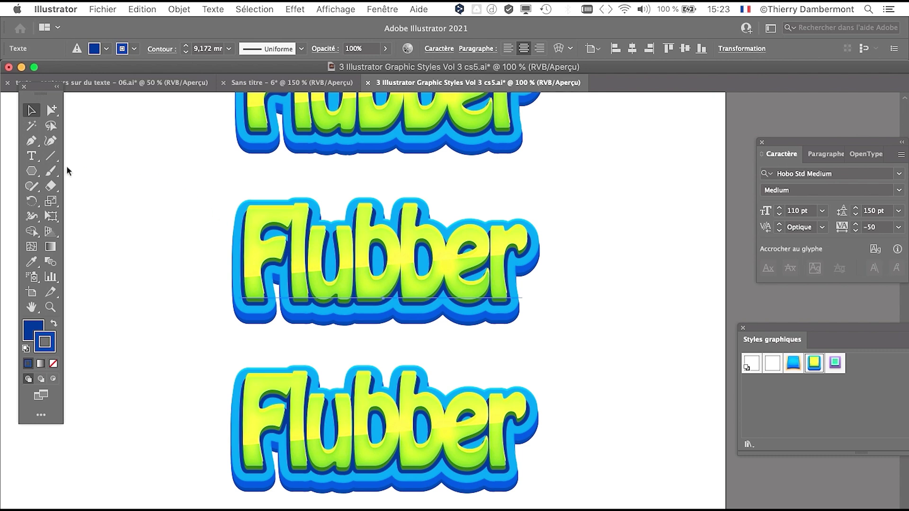
left_click(52, 217)
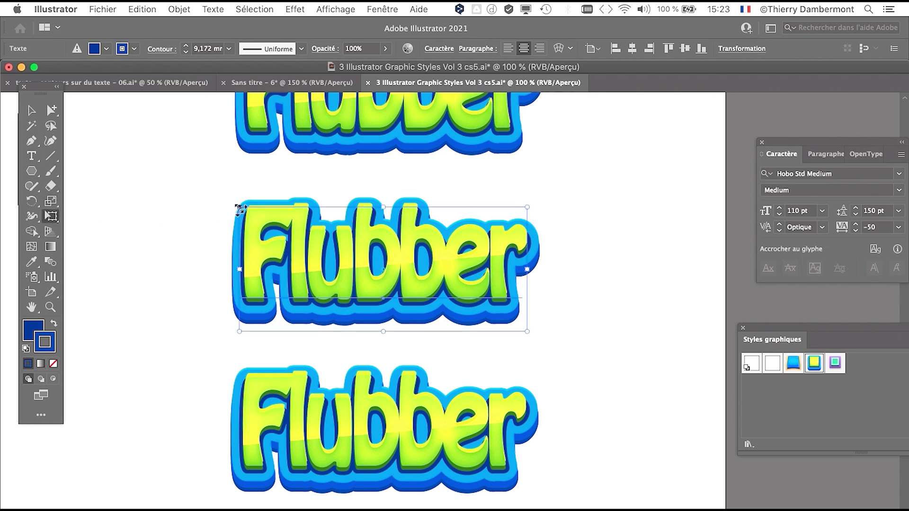
left_click_drag(240, 208, 311, 235)
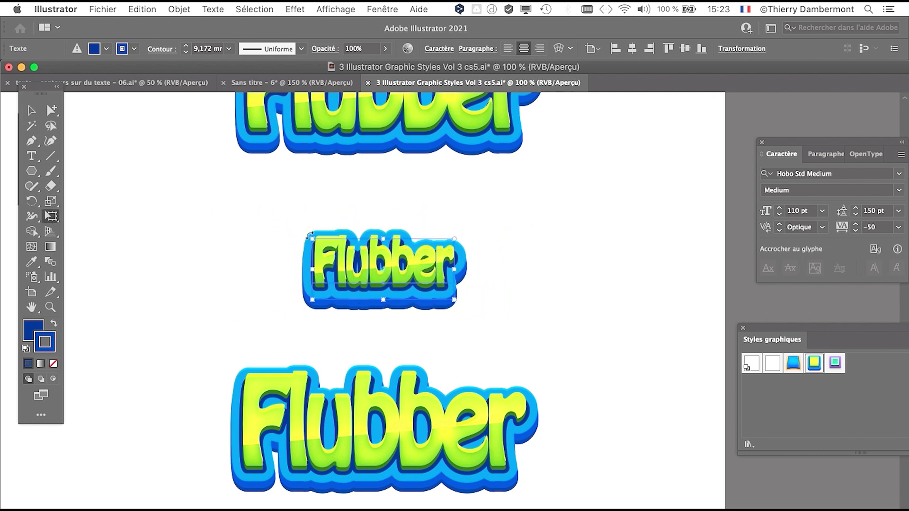
left_click(31, 111)
left_click(319, 313)
Scale the third Flubber copy down proportionally around its centre to about two thirds of its size.
scroll(320, 307, "down", 5)
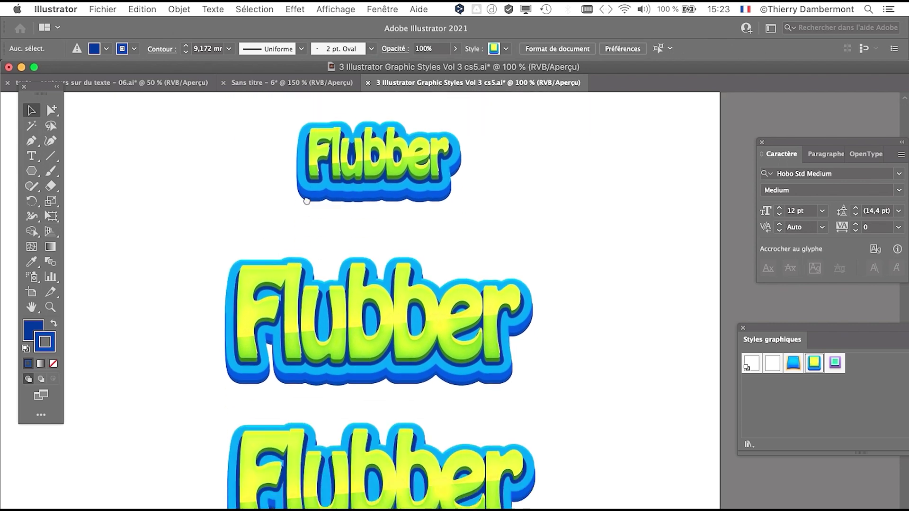
left_click(319, 301)
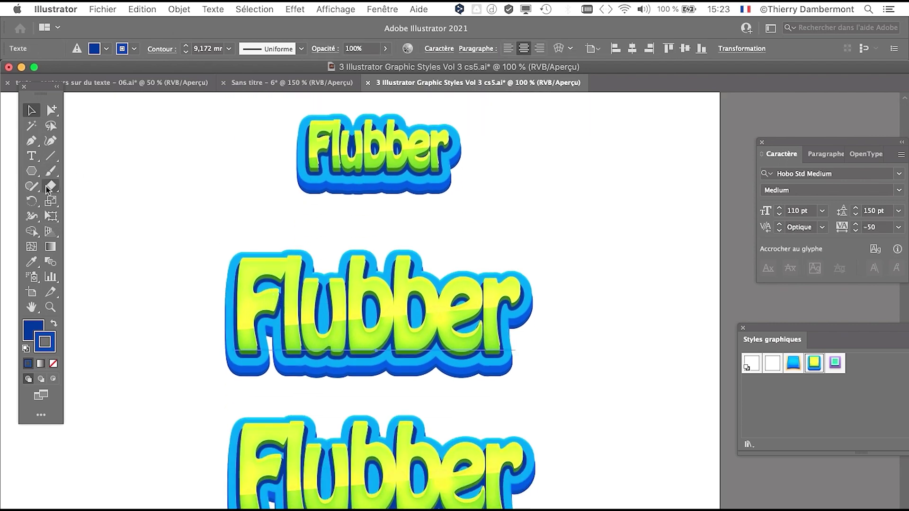
left_click(52, 216)
left_click_drag(235, 262, 274, 272)
left_click(250, 267)
Enlarge the bottom Flubber copy proportionally around its centre to a font size of about 180 pt.
scroll(284, 307, "down", 5)
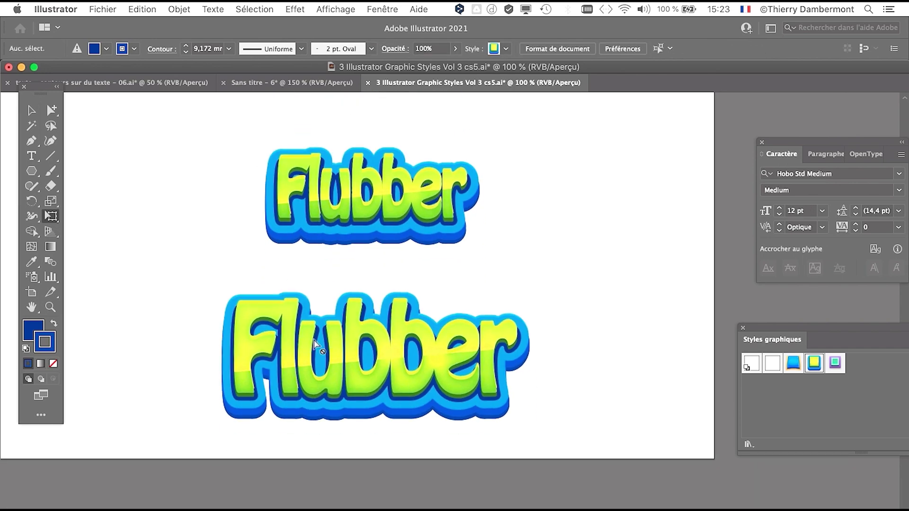
left_click(305, 359)
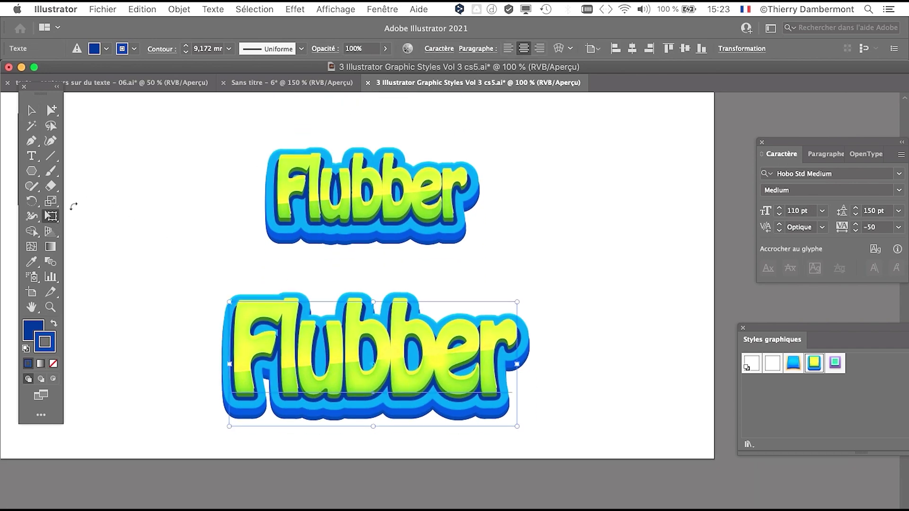
left_click_drag(229, 302, 138, 262)
left_click(32, 110)
left_click(186, 205)
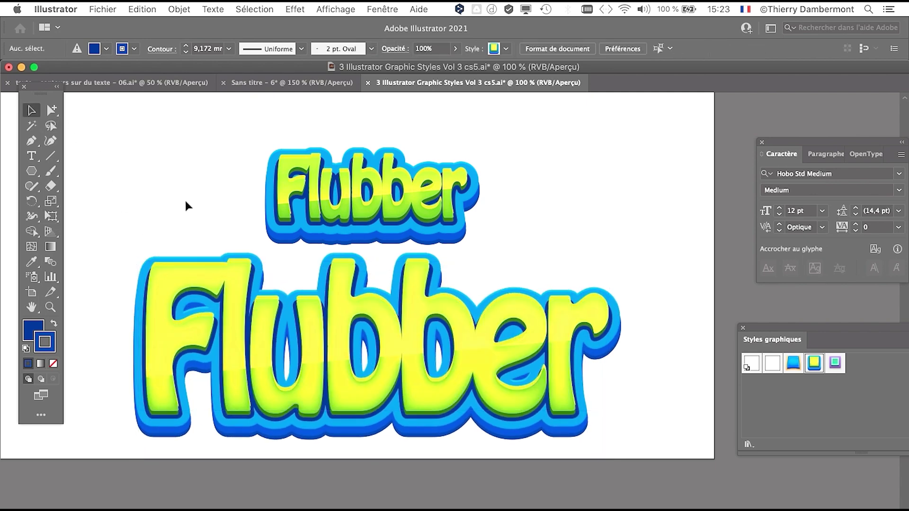
Arrange the three resized Flubber copies in a left-aligned column close beneath the unscaled copy.
scroll(523, 253, "down", 1)
left_click_drag(532, 194, 503, 345)
left_click_drag(411, 270, 364, 231)
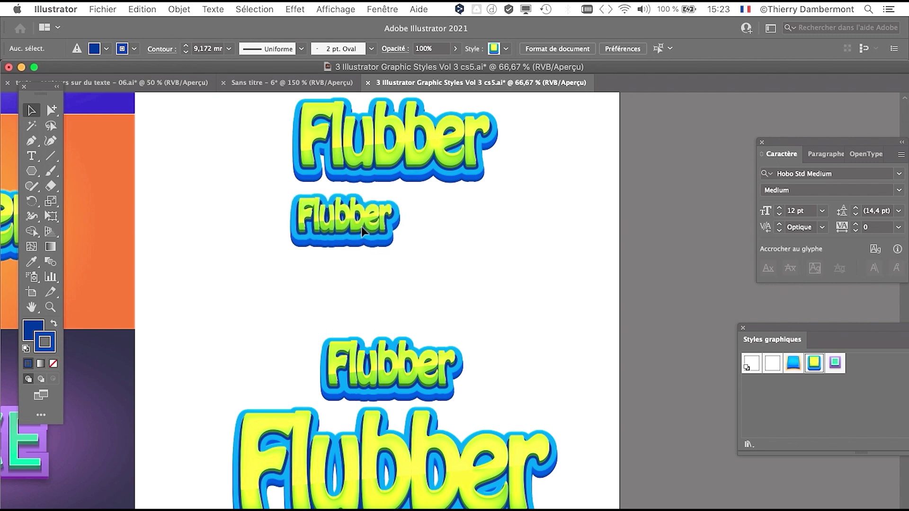
left_click_drag(387, 359, 362, 292)
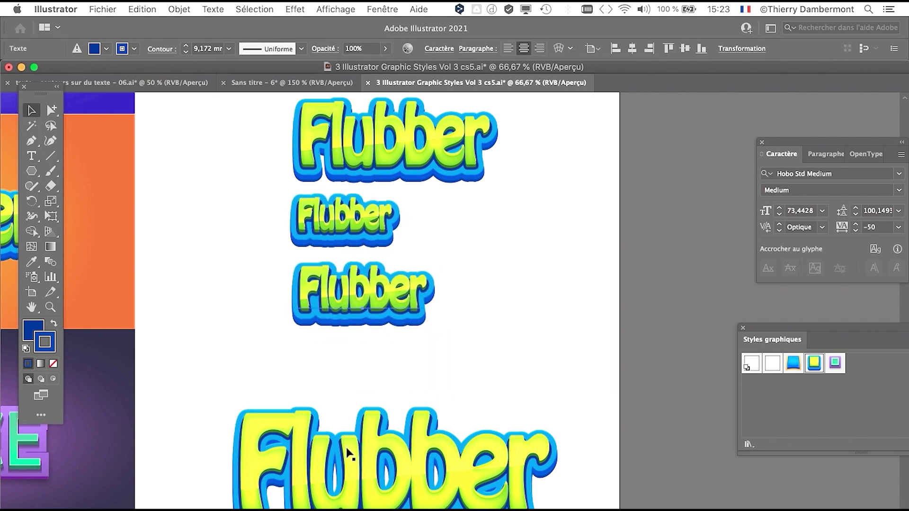
left_click_drag(348, 452, 401, 372)
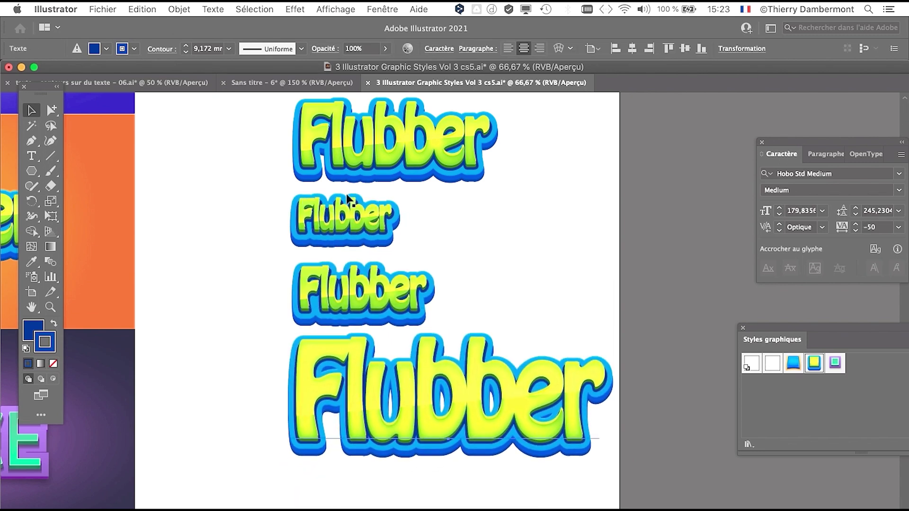
Examine up close how thick the outlines and effects are relative to the letters on the four Flubber sizes.
scroll(348, 199, "up", 3)
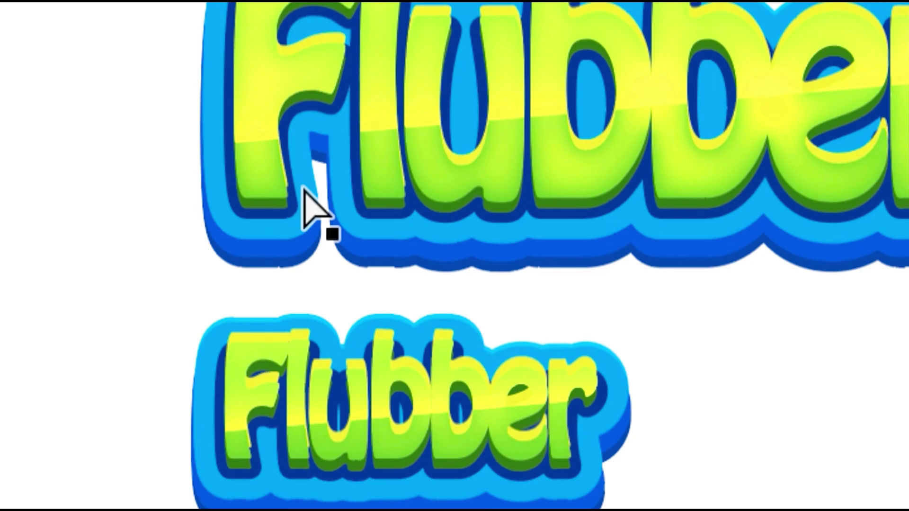
scroll(303, 190, "up", 2)
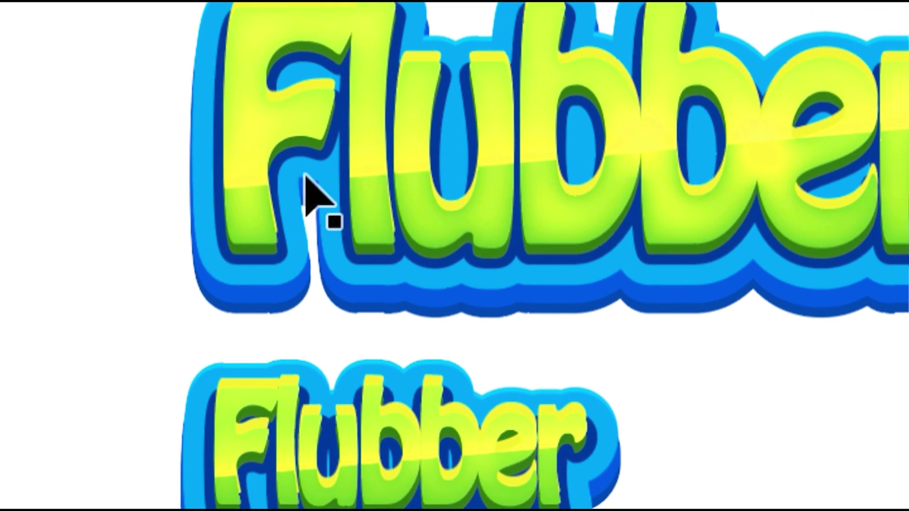
scroll(303, 185, "down", 5)
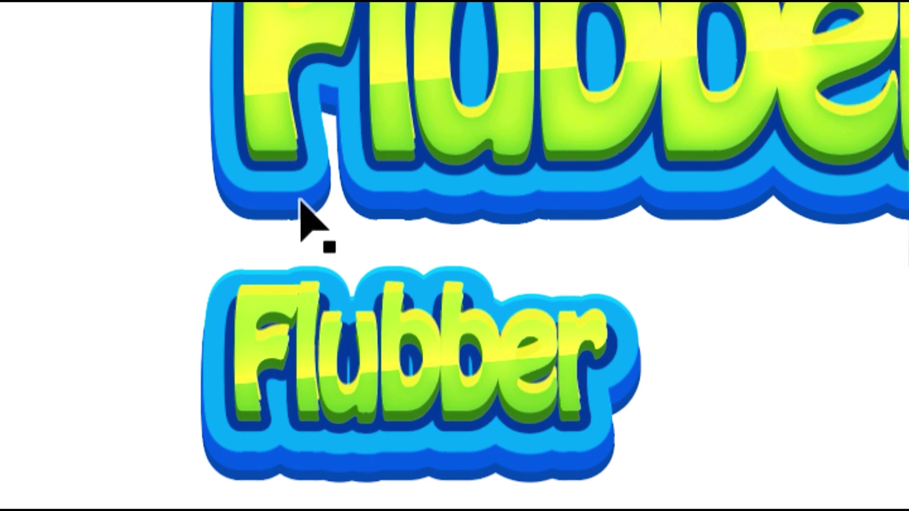
scroll(298, 204, "up", 3)
scroll(300, 206, "down", 4)
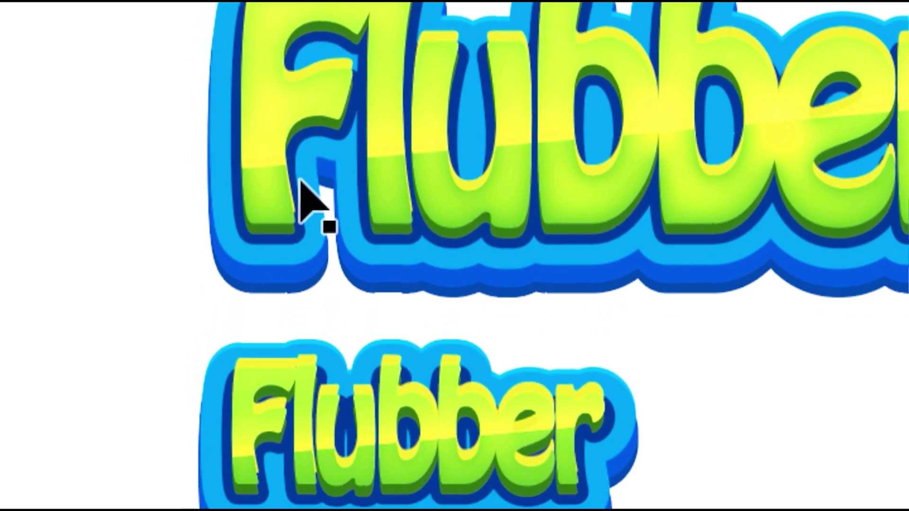
scroll(301, 208, "down", 6)
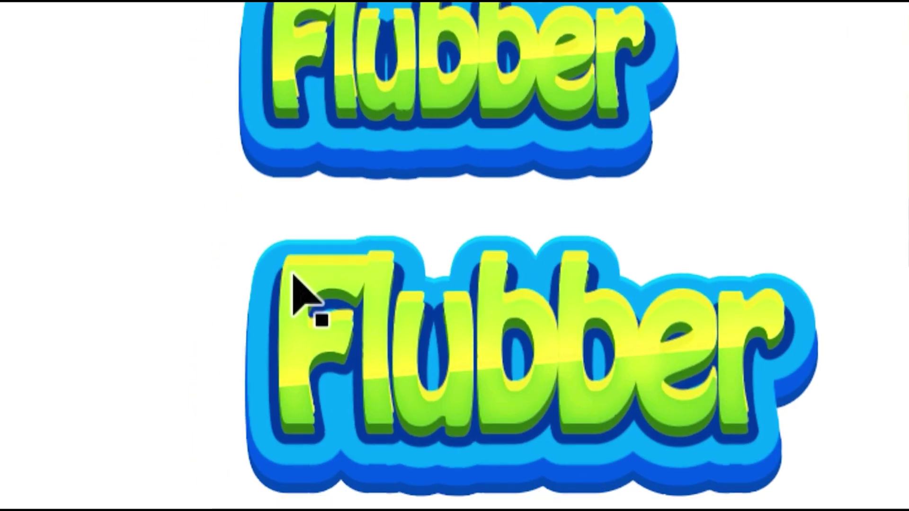
scroll(297, 341, "down", 4)
scroll(299, 341, "up", 8)
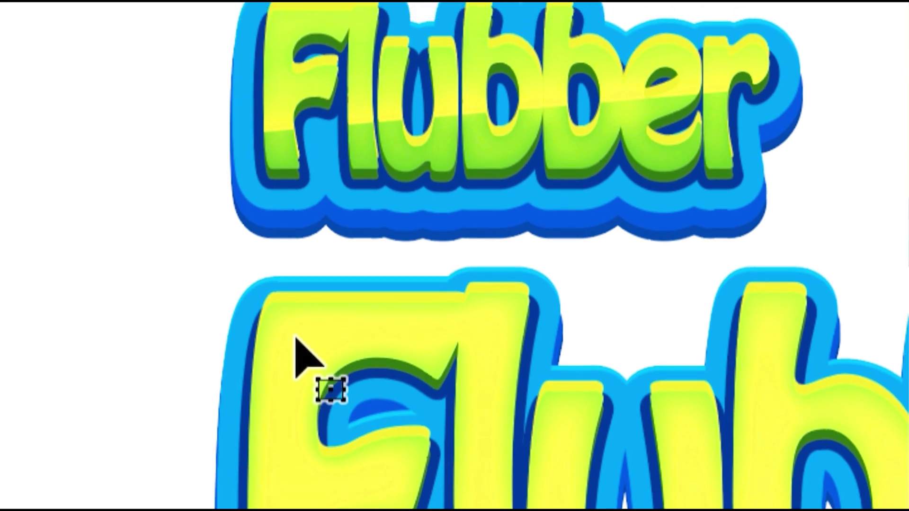
scroll(312, 265, "down", 8)
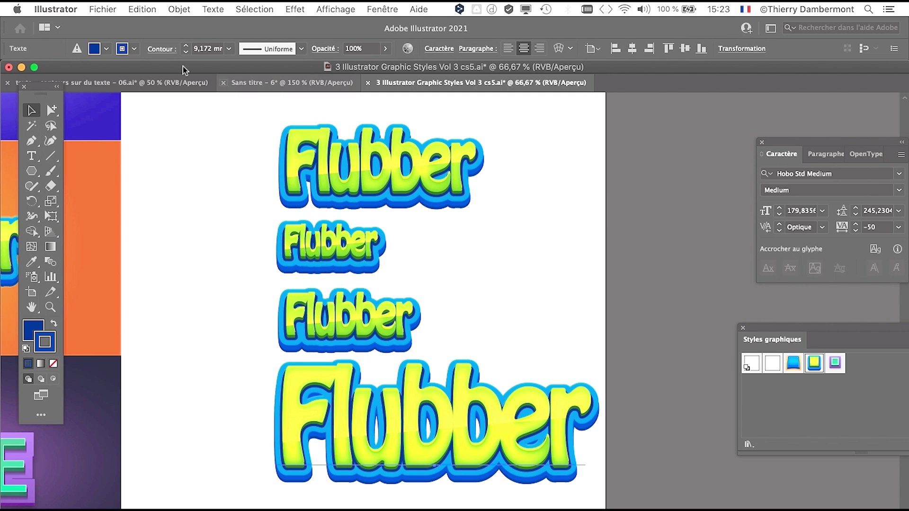
Turn on "Mettre à l'échelle les contours et les effets" in the general preferences.
left_click(33, 5)
mouse_move(86, 44)
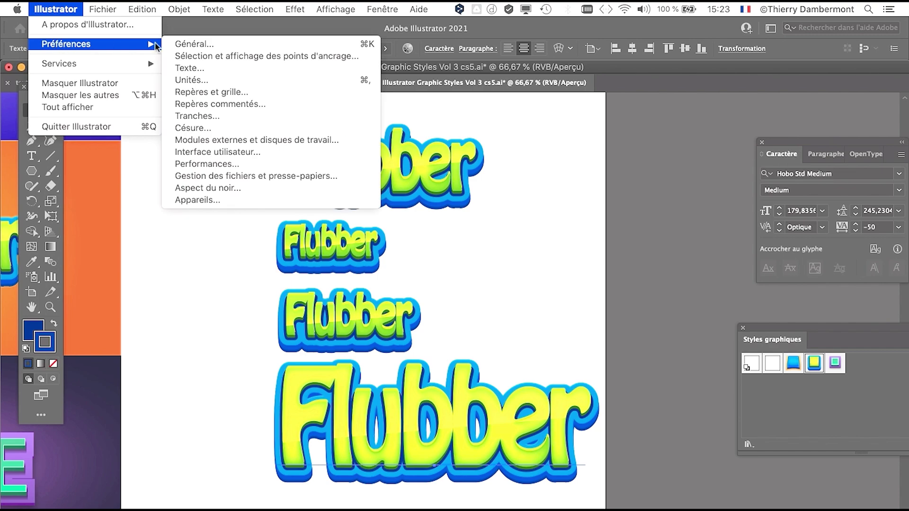
left_click(194, 44)
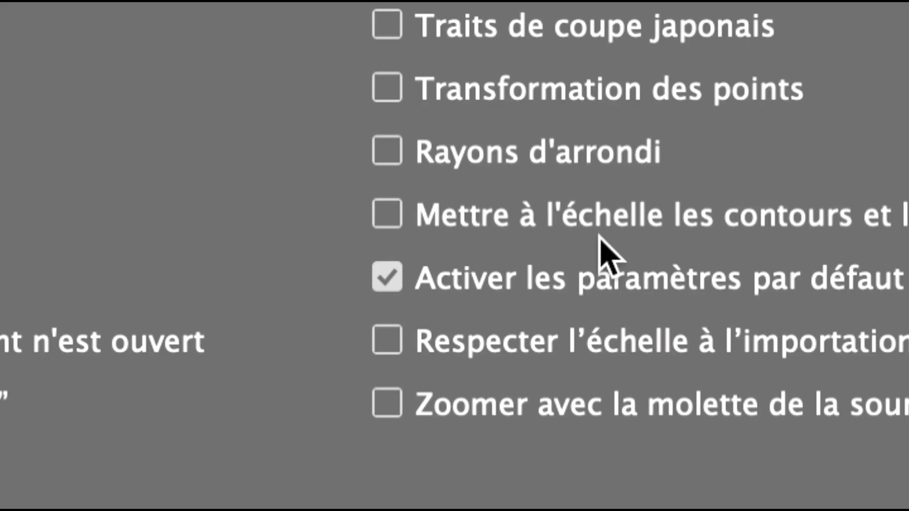
left_click(620, 225)
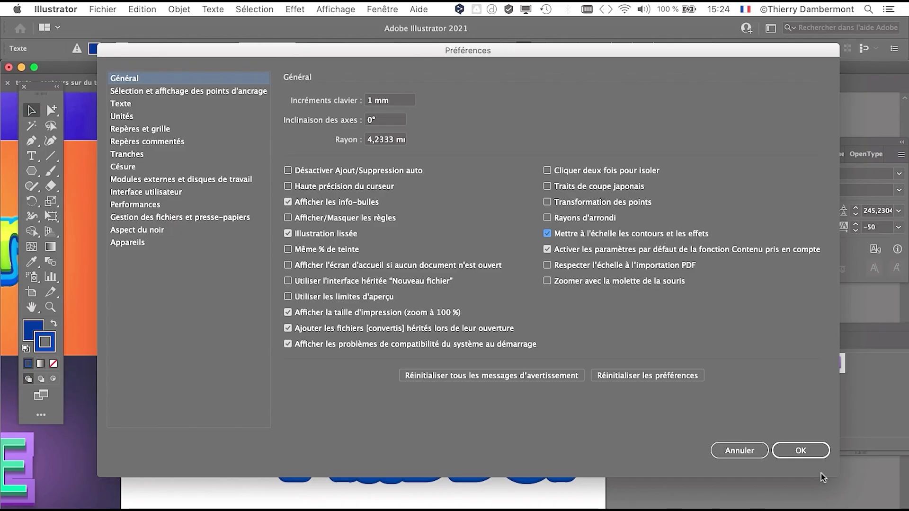
left_click(810, 453)
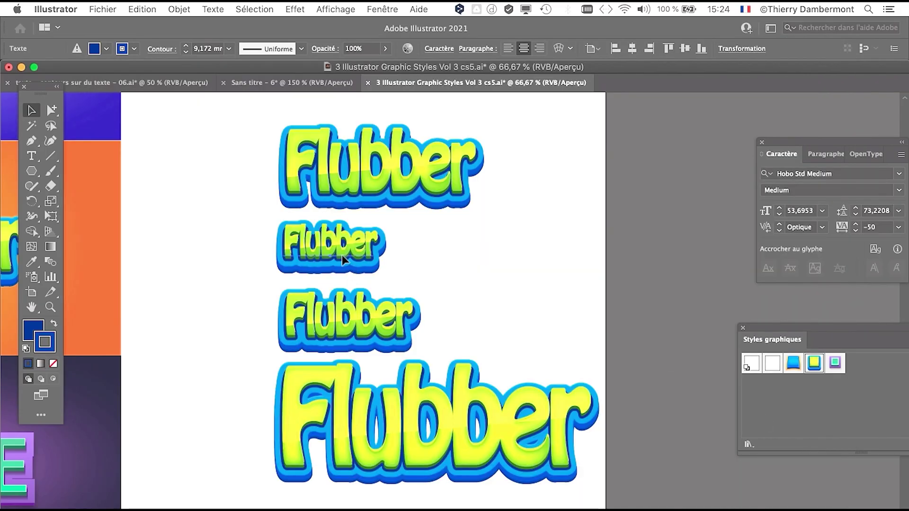
Enlarge the smallest Flubber copy proportionally to about twice its size with Free Transform.
left_click(55, 217)
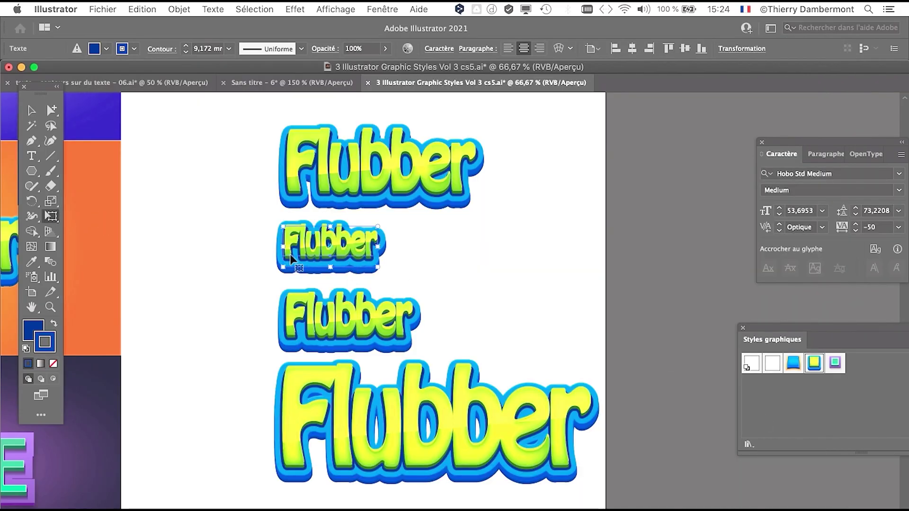
mouse_move(376, 265)
left_mouse_down()
mouse_move(471, 296)
mouse_move(471, 307)
left_mouse_up()
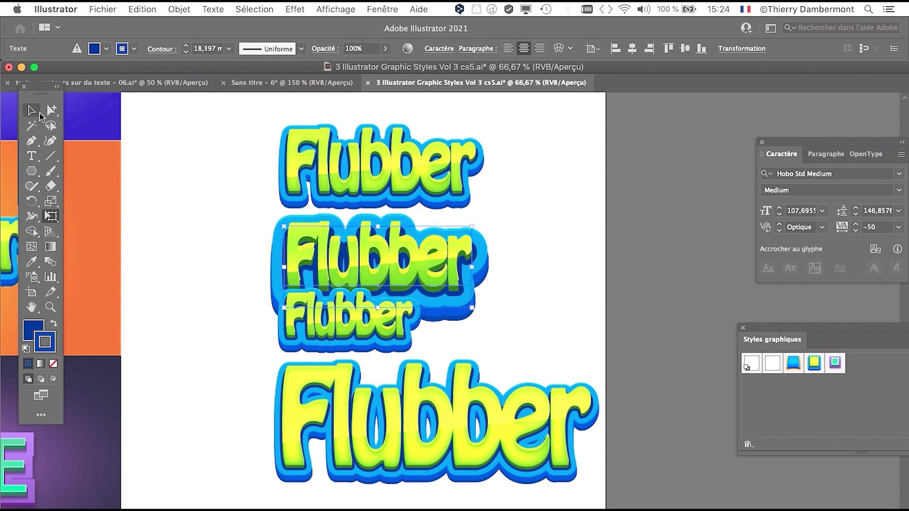
left_click(41, 116)
left_click(166, 220)
Move the two lower Flubber copies down to free space and enlarge the third one to about 1.65 times its size.
left_click_drag(515, 210, 515, 201)
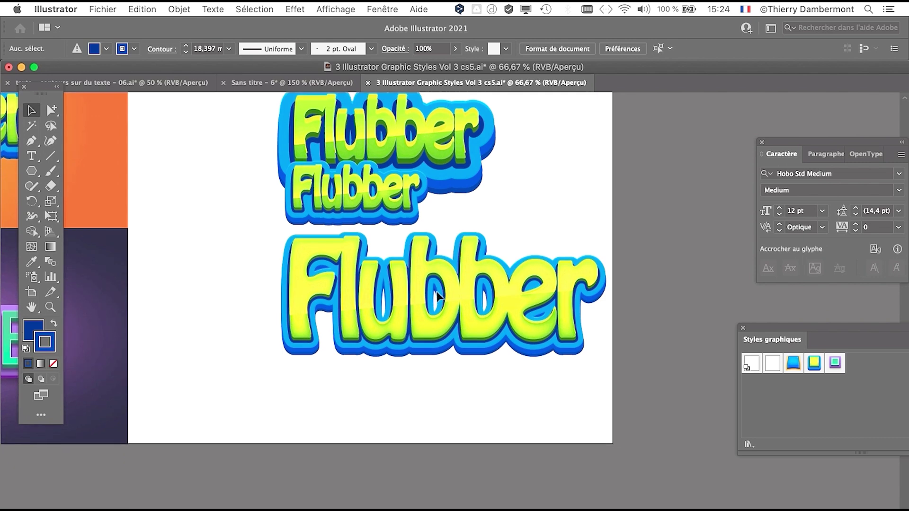
left_click_drag(437, 292, 435, 442)
left_click_drag(356, 212, 353, 259)
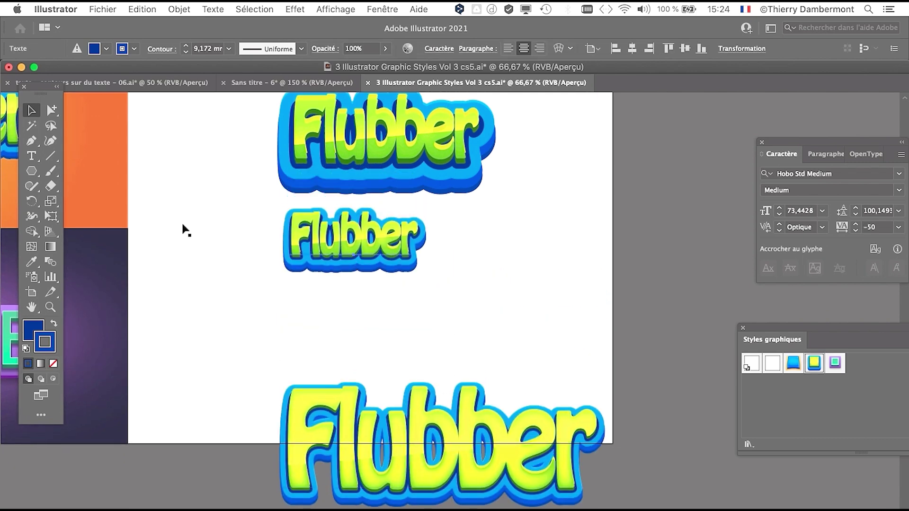
left_click_drag(418, 268, 496, 309)
key("v")
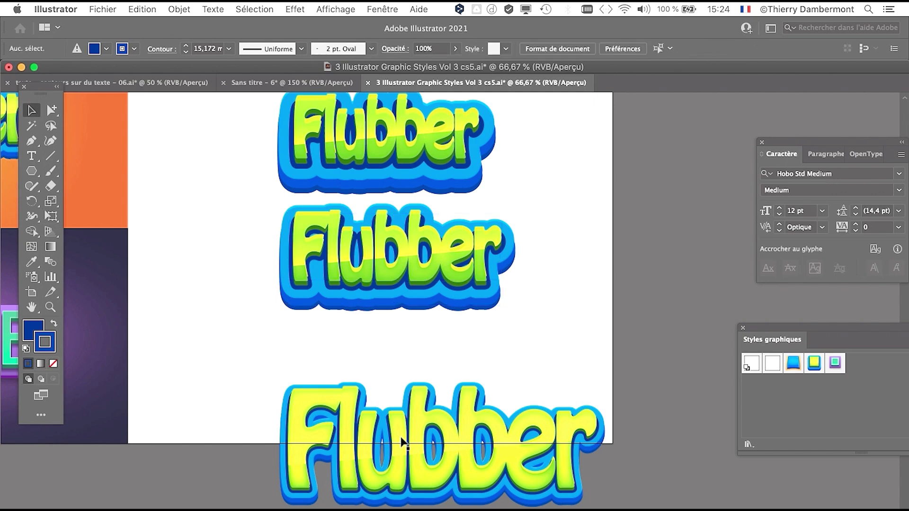
Move the largest Flubber copy up beneath the third and extend the artboard's bottom and right edges around the column.
left_click_drag(398, 393, 400, 338)
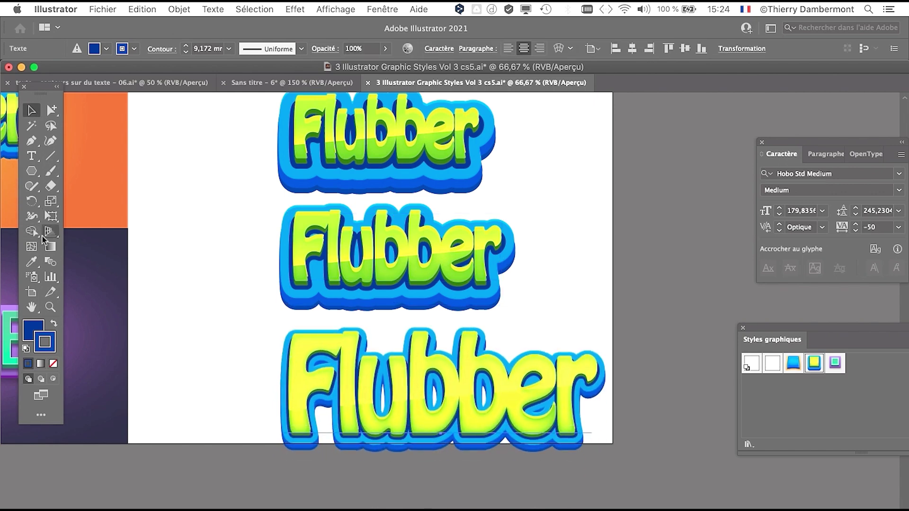
left_click(32, 293)
left_click_drag(176, 444, 177, 506)
left_click_drag(613, 154, 662, 152)
left_click(31, 109)
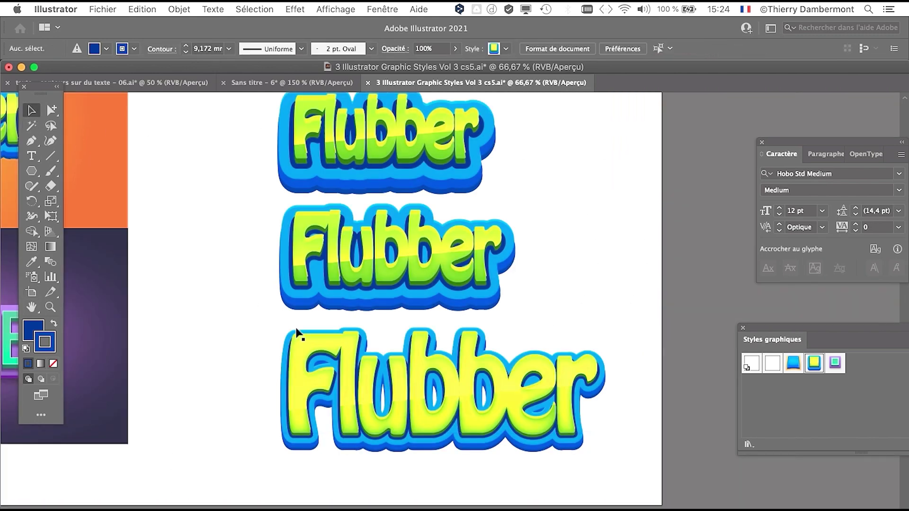
Move the MAGICAL text from the purple background to the white area above the Flubber column and place a duplicate directly below it.
scroll(507, 296, "up", 4)
scroll(507, 297, "left", 2)
scroll(477, 359, "down", 1)
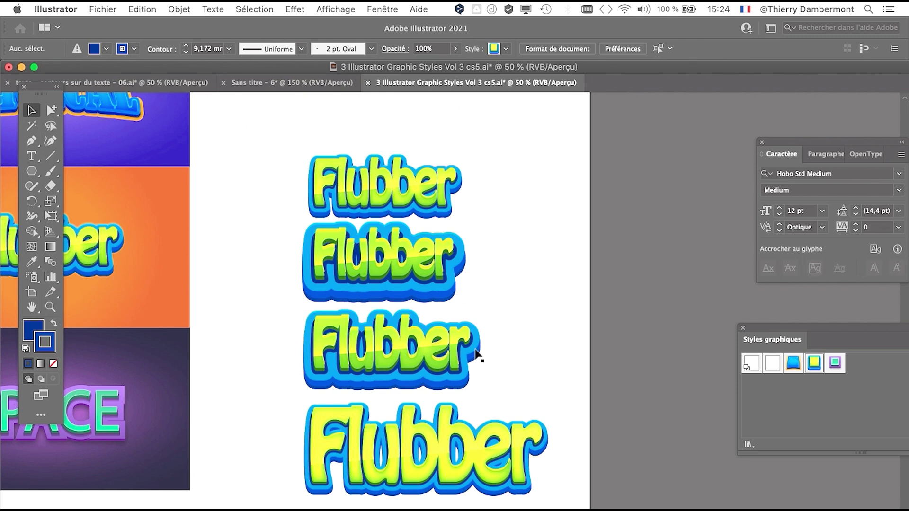
left_click_drag(469, 319, 427, 288)
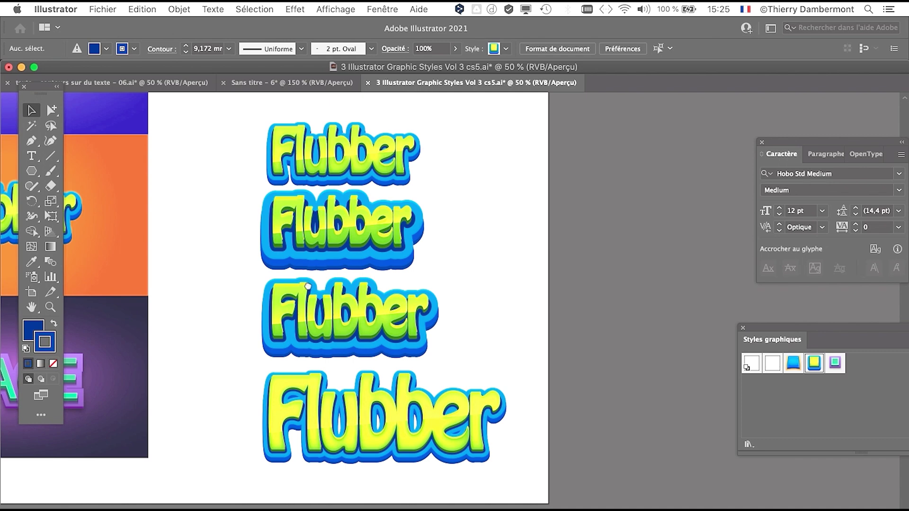
left_click_drag(307, 286, 493, 437)
left_click(188, 204)
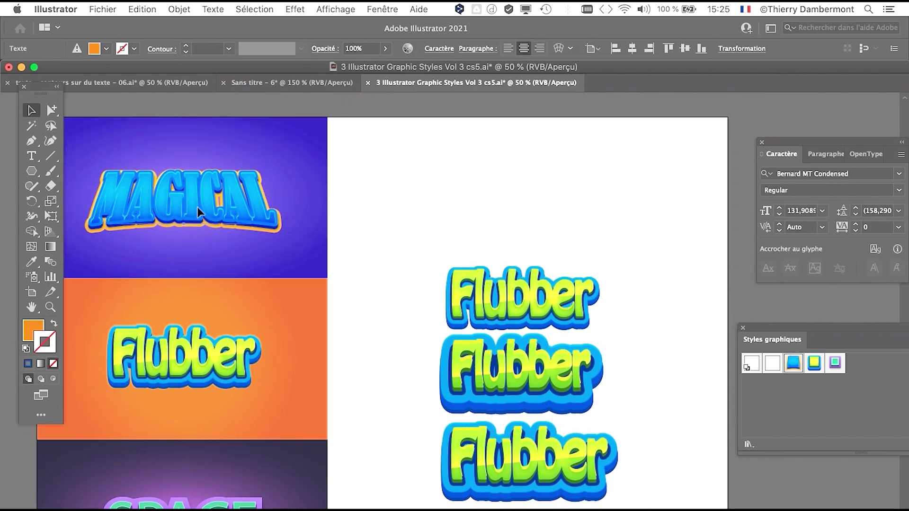
left_click_drag(197, 206, 571, 242)
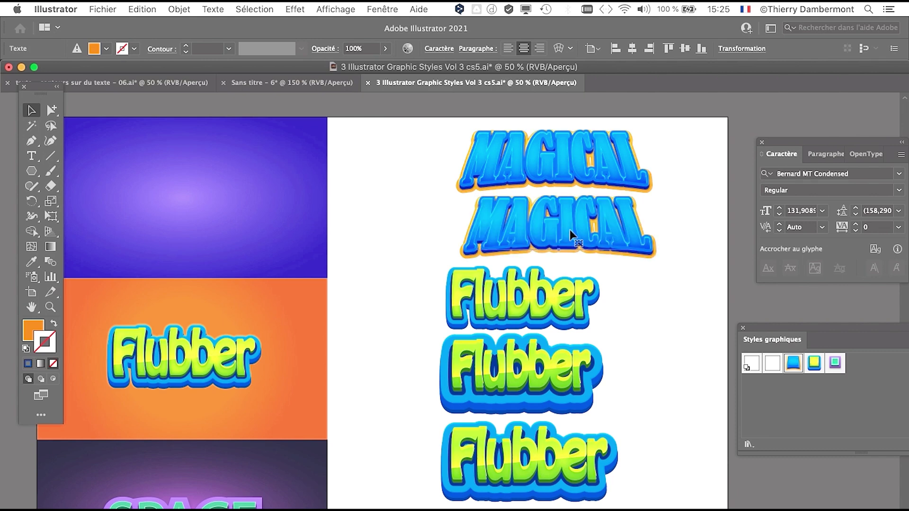
Check in the general preferences that scaling of strokes and effects is enabled before resizing the lower MAGICAL copy.
scroll(569, 229, "up", 2)
left_click_drag(332, 256, 159, 250)
left_click(51, 216)
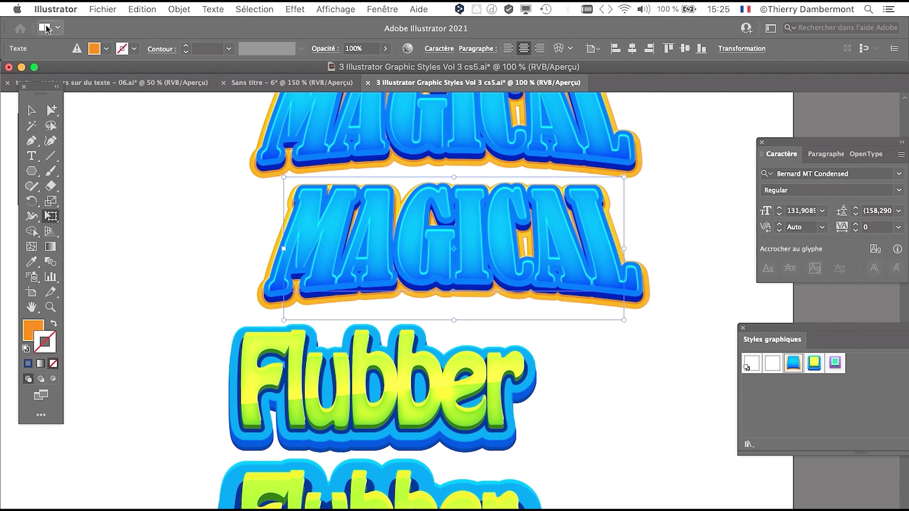
left_click(56, 9)
mouse_move(95, 43)
left_click(199, 44)
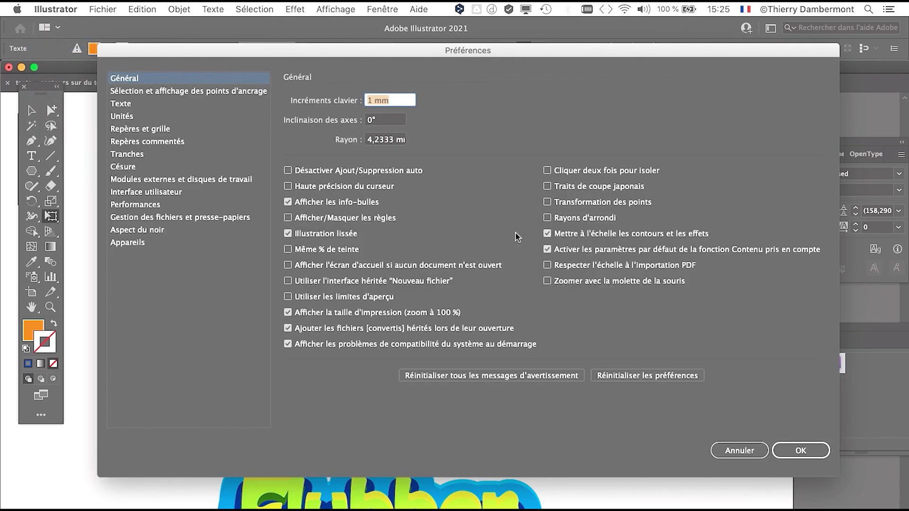
left_click(813, 454)
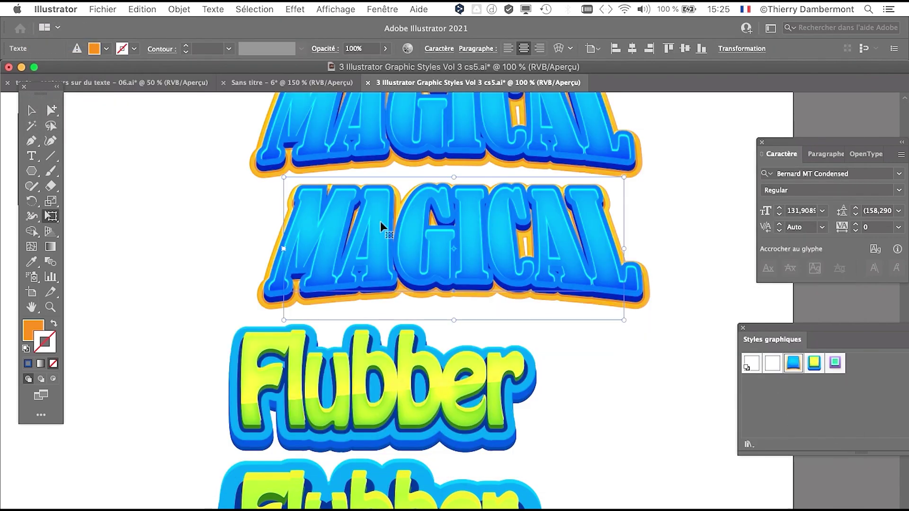
Shrink the lower MAGICAL copy proportionally around its center to about 83 pt with Free Transform and deselect it.
left_click_drag(286, 178, 346, 204)
left_click(40, 112)
left_click(183, 206)
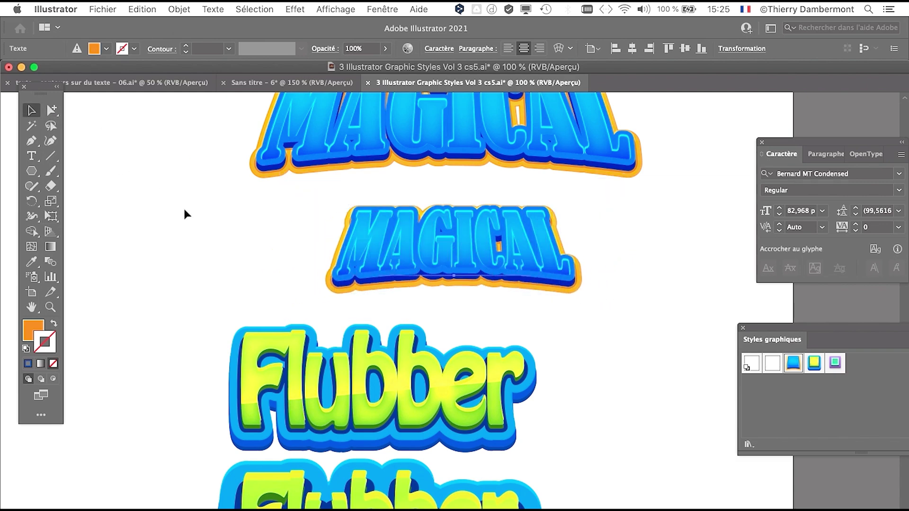
scroll(239, 340, "up", 5)
scroll(239, 341, "right", 5)
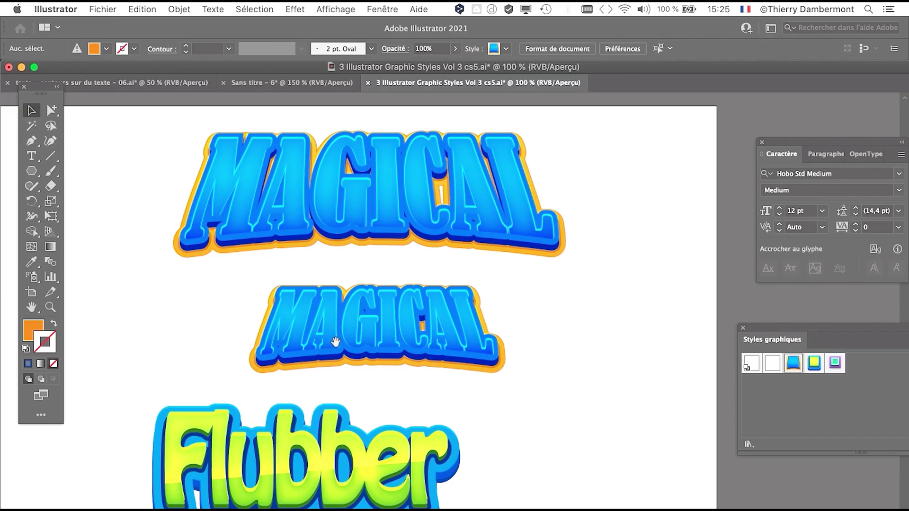
Spread the smaller MAGICAL text and a duplicate of it side by side, and shrink the right-hand copy proportionally to about 60%.
left_click_drag(340, 334, 556, 337)
left_click(51, 217)
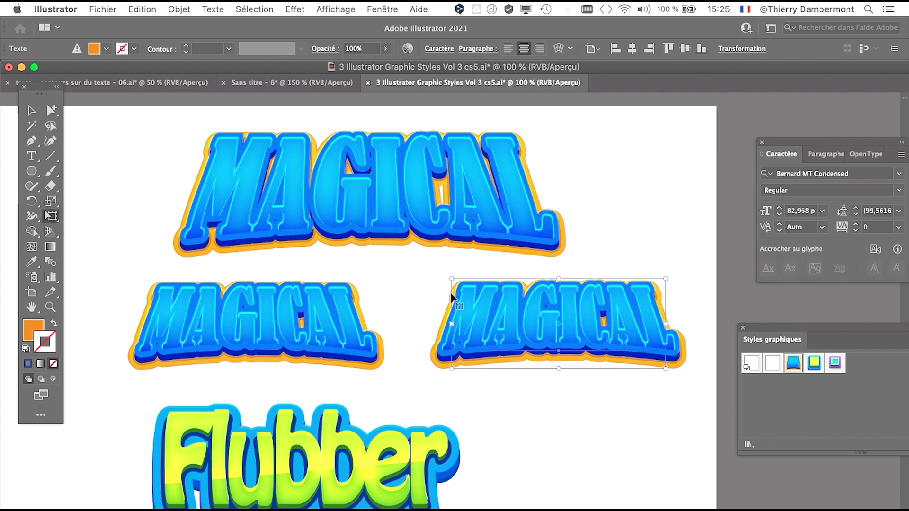
left_click_drag(451, 284, 496, 297, "alt")
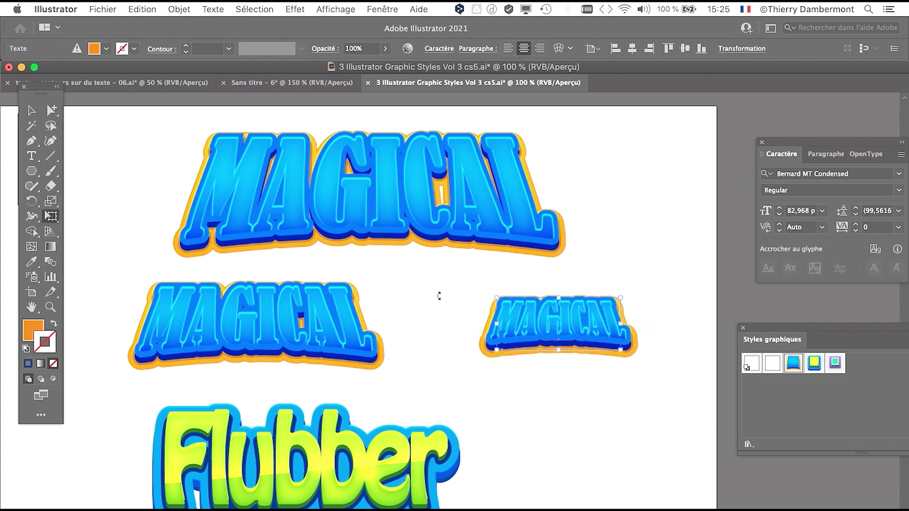
left_click(563, 367)
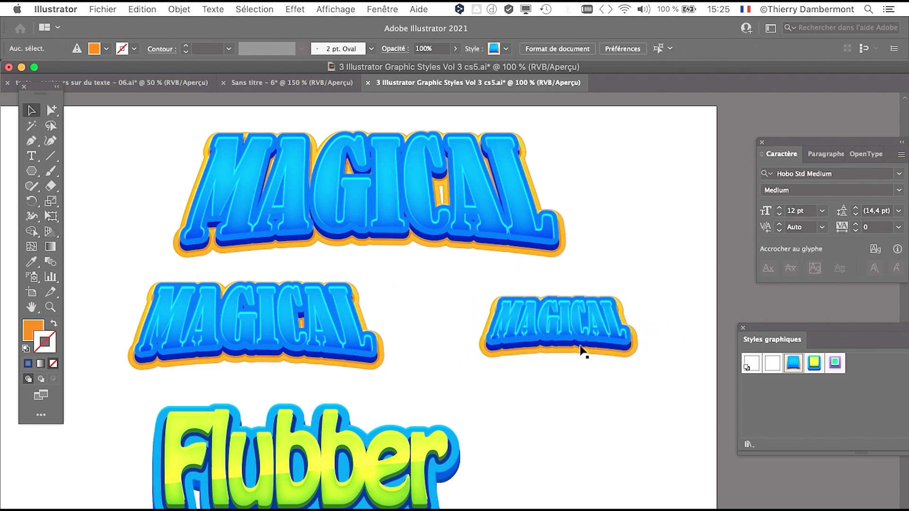
scroll(573, 341, "up", 2)
scroll(573, 340, "down", 2)
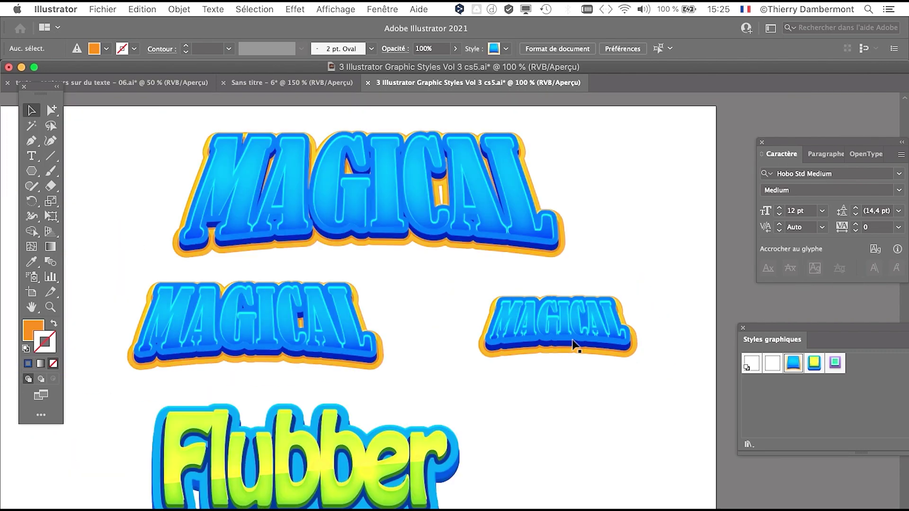
Shift the largest Flubber copy slightly down and left beneath the third copy.
left_click_drag(480, 390, 495, 303)
scroll(458, 426, "down", 1)
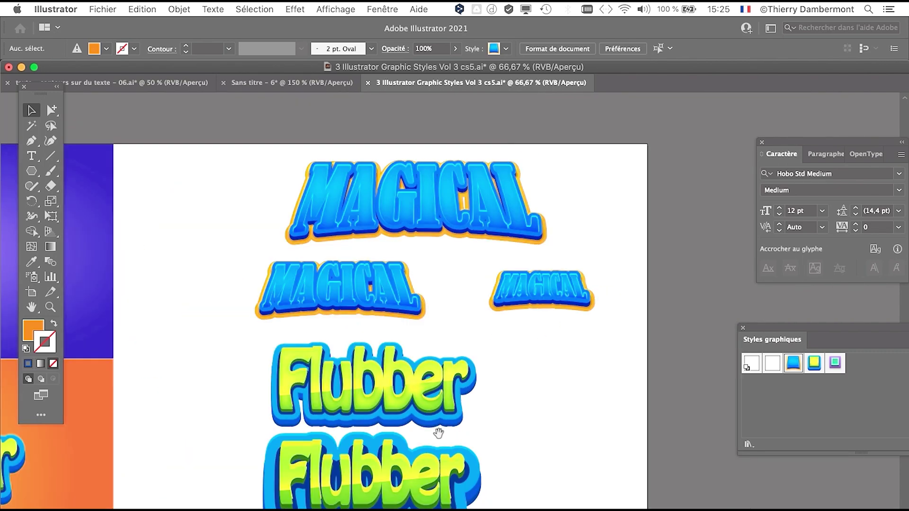
left_click_drag(438, 430, 428, 198)
scroll(402, 334, "up", 1)
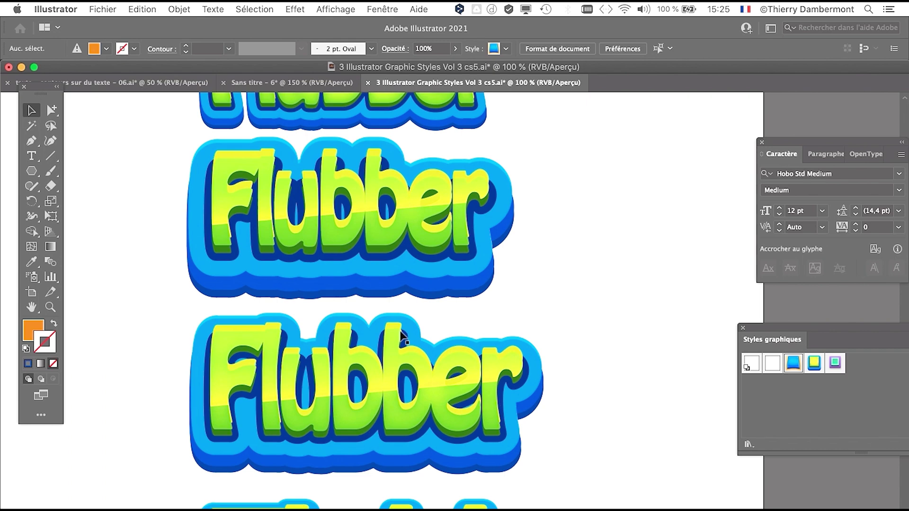
scroll(401, 333, "down", 1)
left_click_drag(381, 352, 371, 167)
left_click(371, 357)
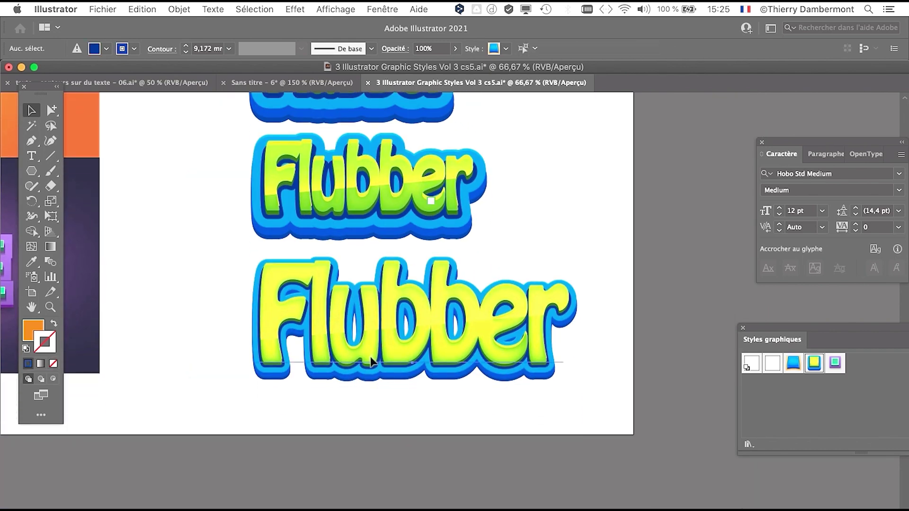
left_click_drag(370, 356, 403, 366)
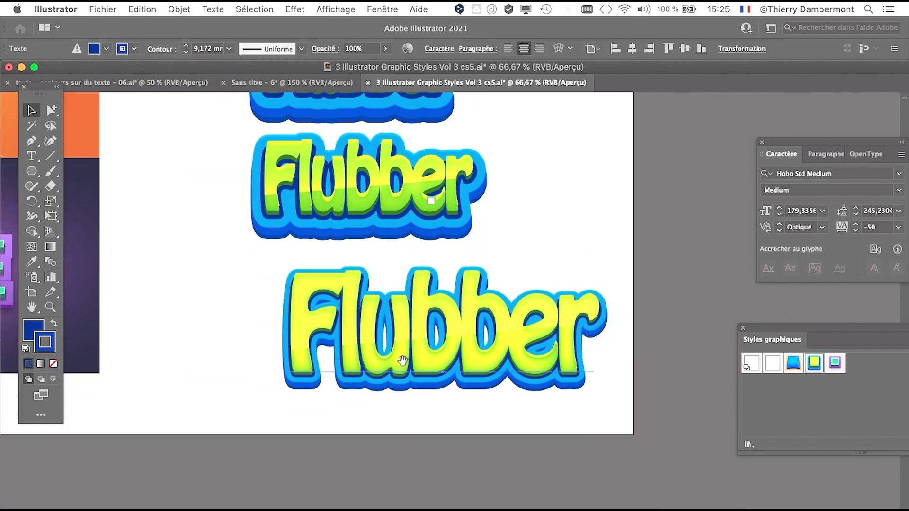
left_click_drag(422, 236, 350, 407)
left_click_drag(303, 160, 380, 158)
left_click_drag(470, 316, 441, 184)
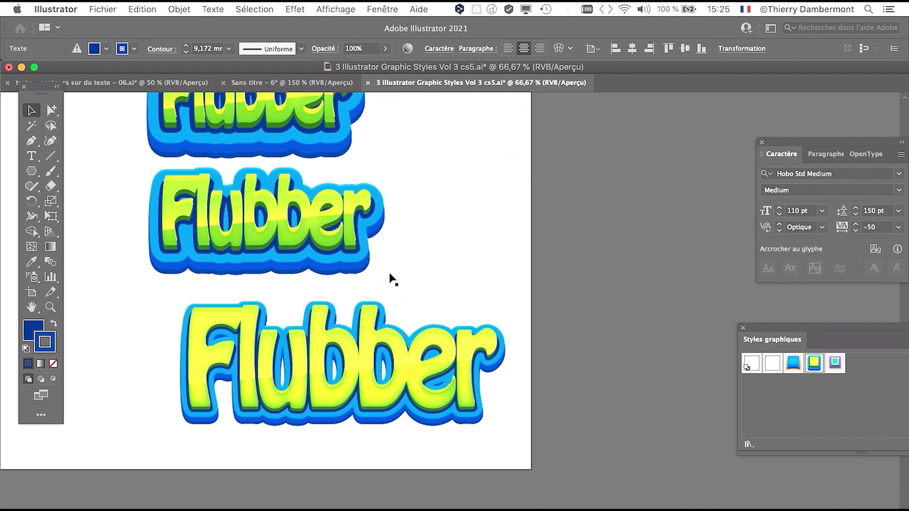
left_click_drag(334, 394, 295, 394)
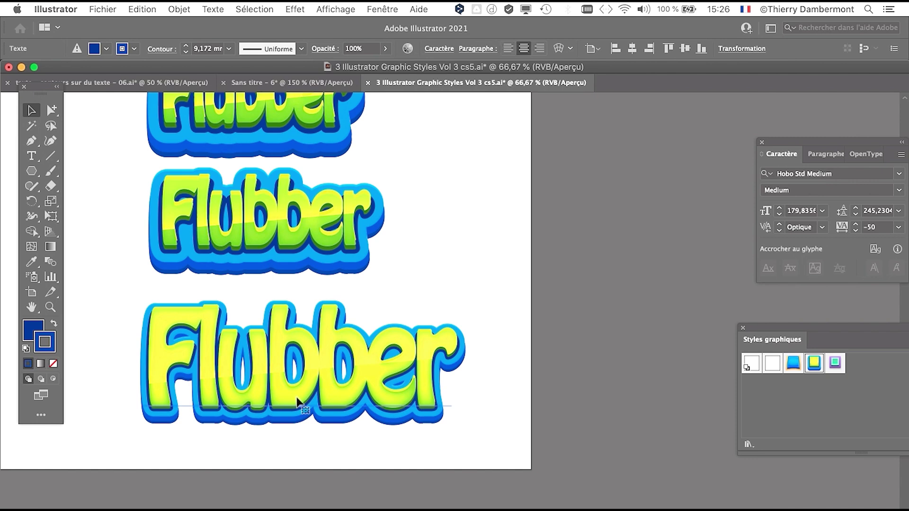
Create a new A4 print document of 210 x 297 mm in RGB color mode.
left_click(102, 10)
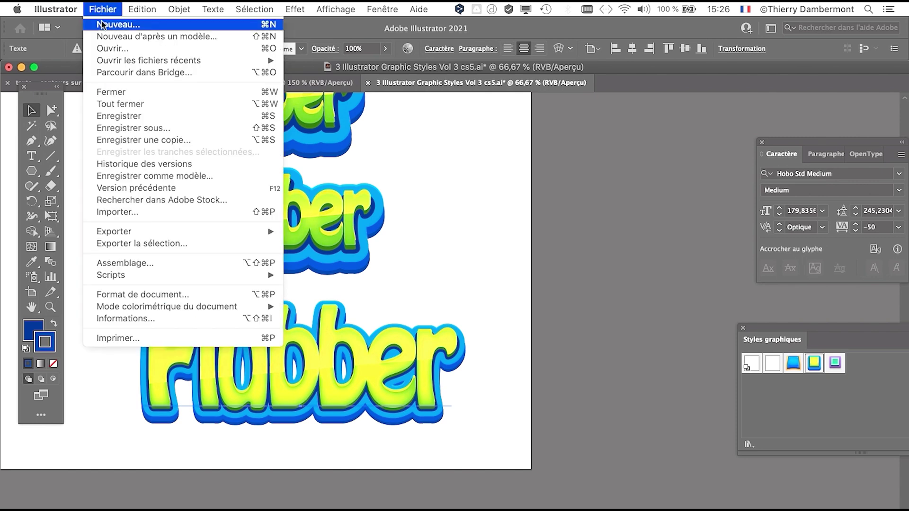
left_click(103, 26)
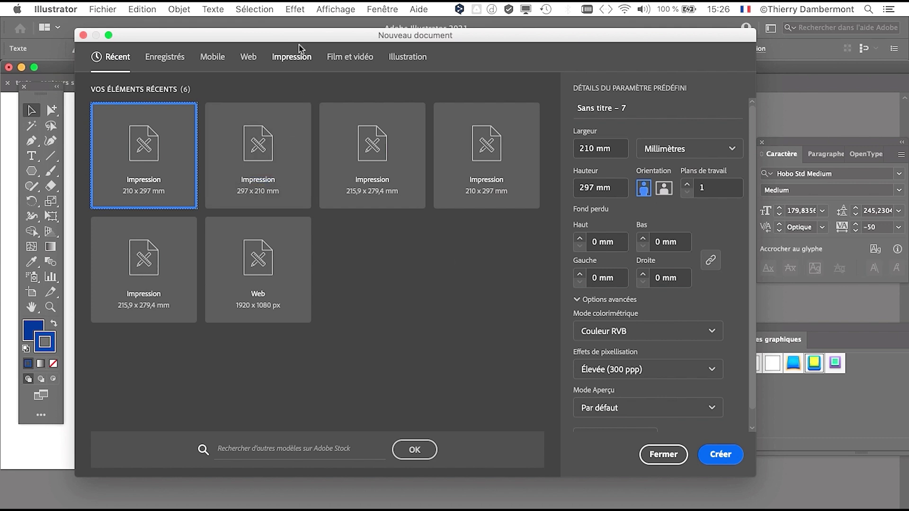
left_click(278, 58)
left_click(252, 142)
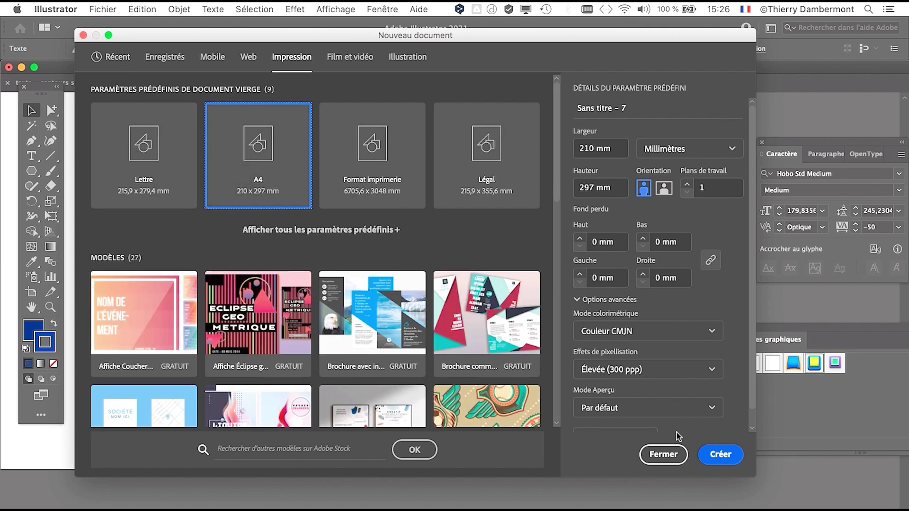
left_click(672, 331)
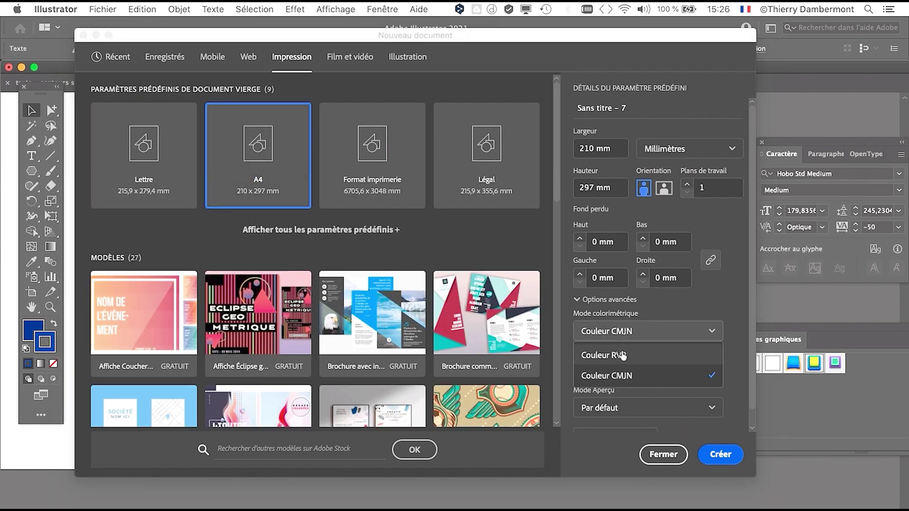
left_click(644, 354)
left_click(718, 455)
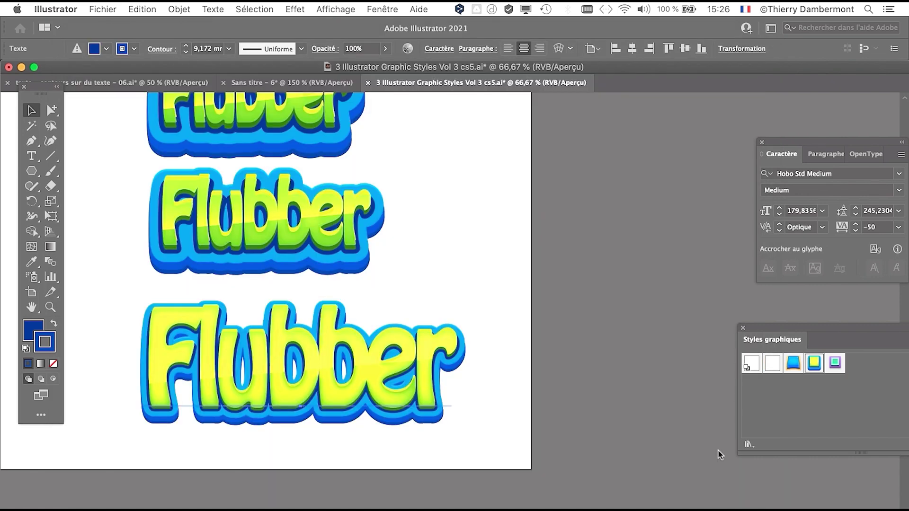
Paste the largest Flubber text into the new document.
key("super+minus")
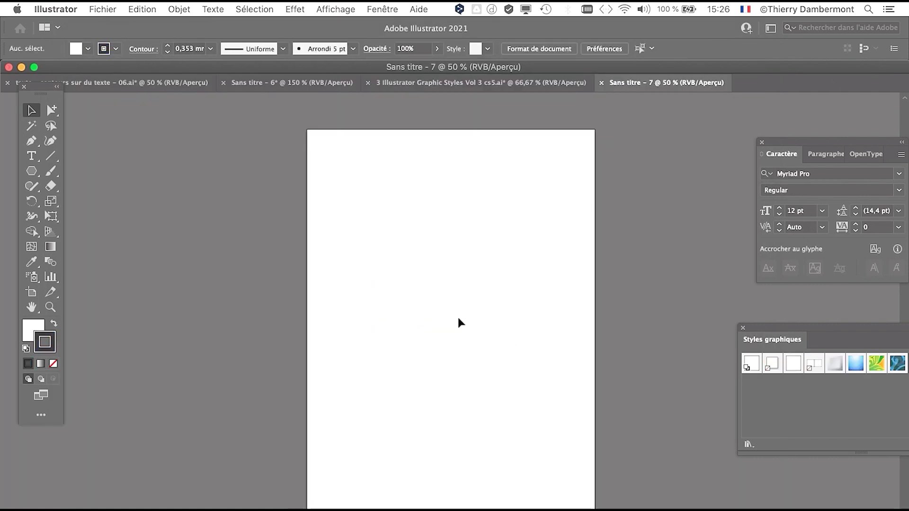
left_click_drag(385, 315, 263, 278)
key("super+v")
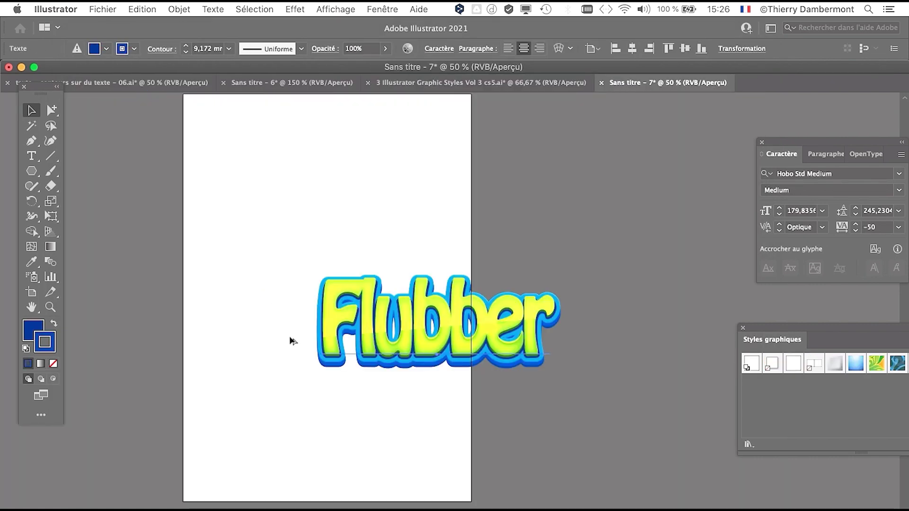
key("super+minus")
Make sure stroke and effect scaling is enabled in the general preferences for the new document's Flubber text.
left_click(55, 9)
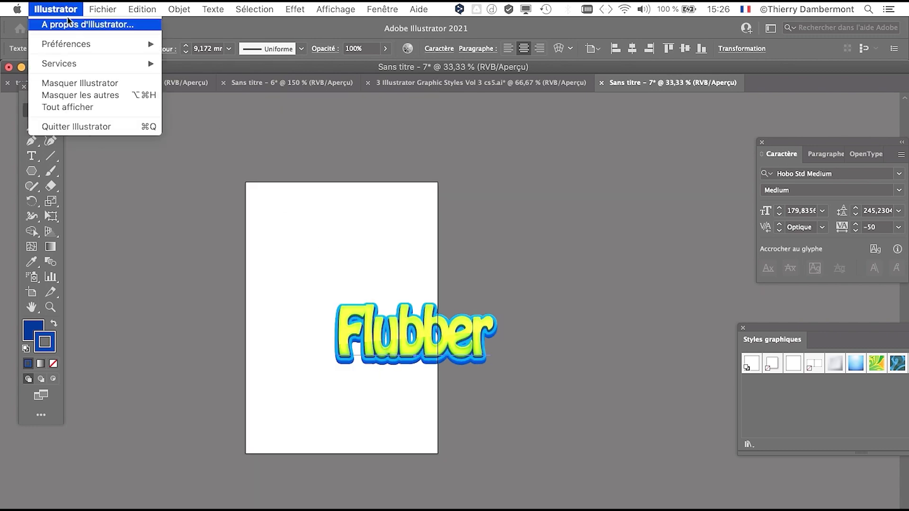
mouse_move(71, 41)
left_click(412, 41)
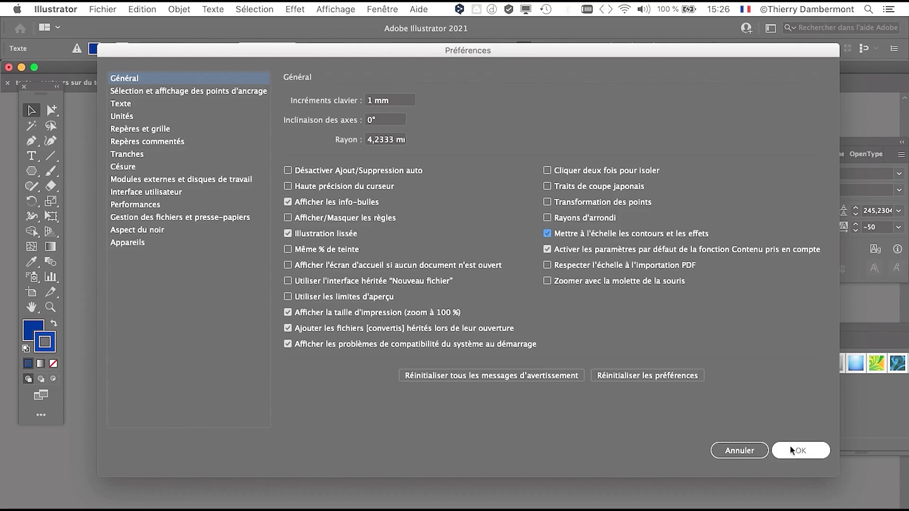
left_click(791, 450)
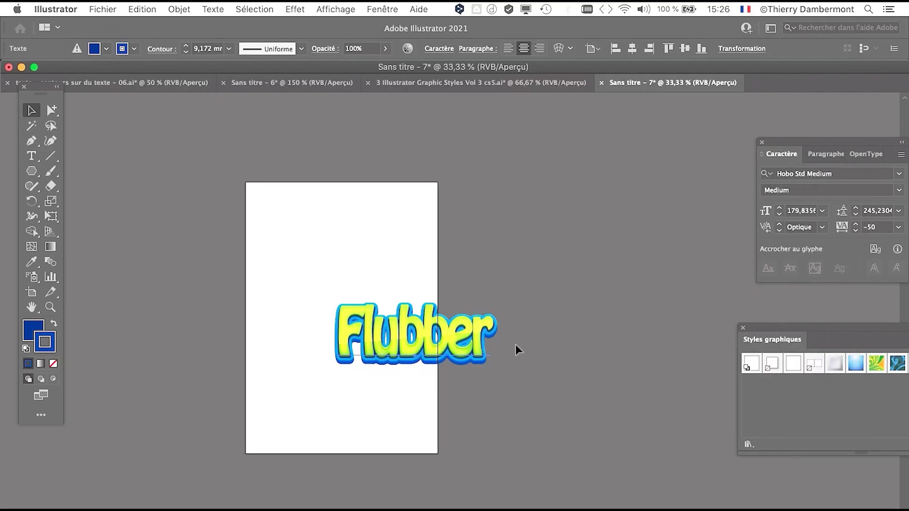
Shrink the pasted Flubber text proportionally to about 78 pt with Free Transform and move it near the top of the page.
scroll(421, 339, "up", 1)
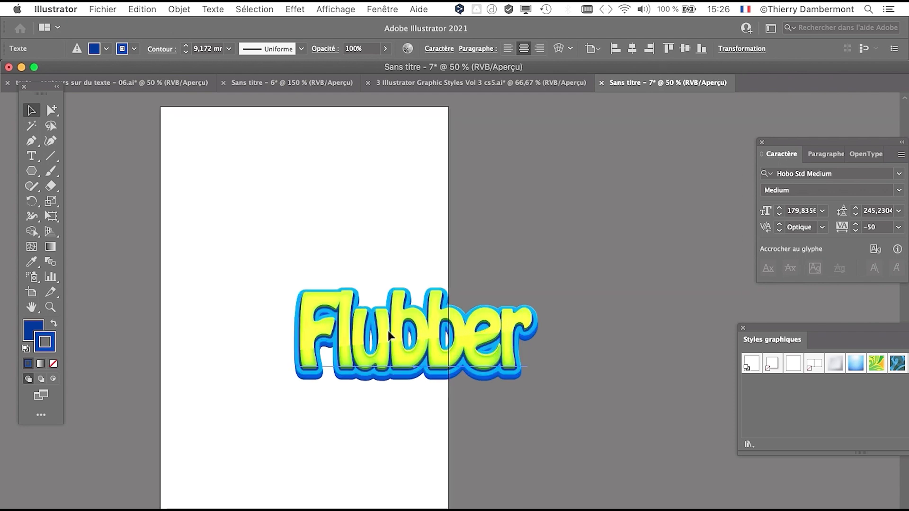
left_click_drag(388, 331, 410, 321)
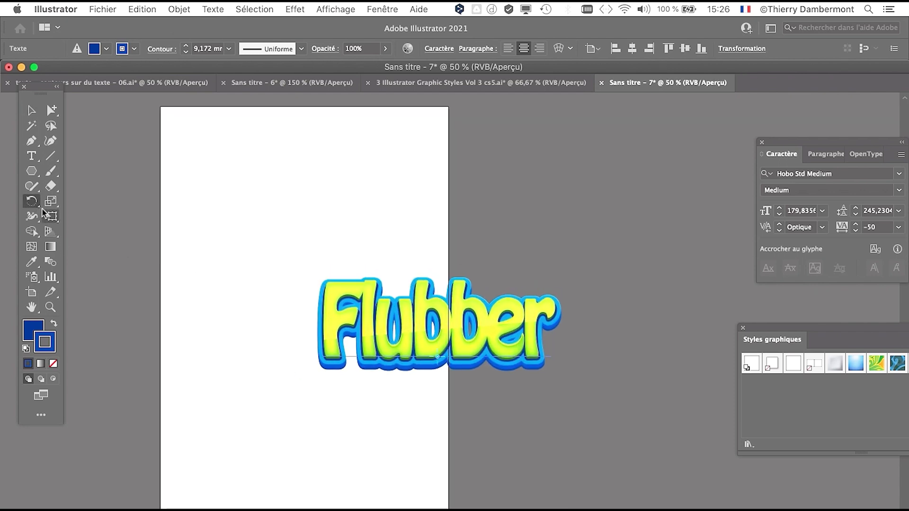
left_click(52, 216)
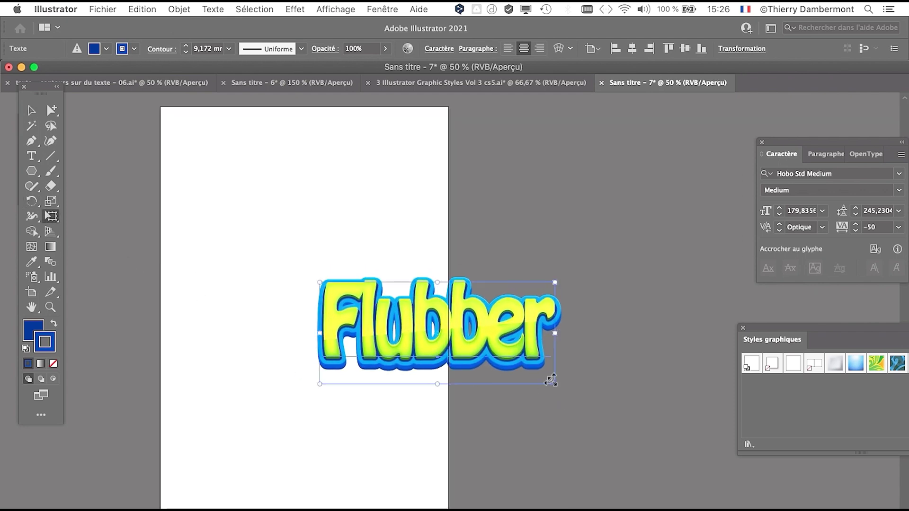
left_click_drag(550, 380, 418, 320)
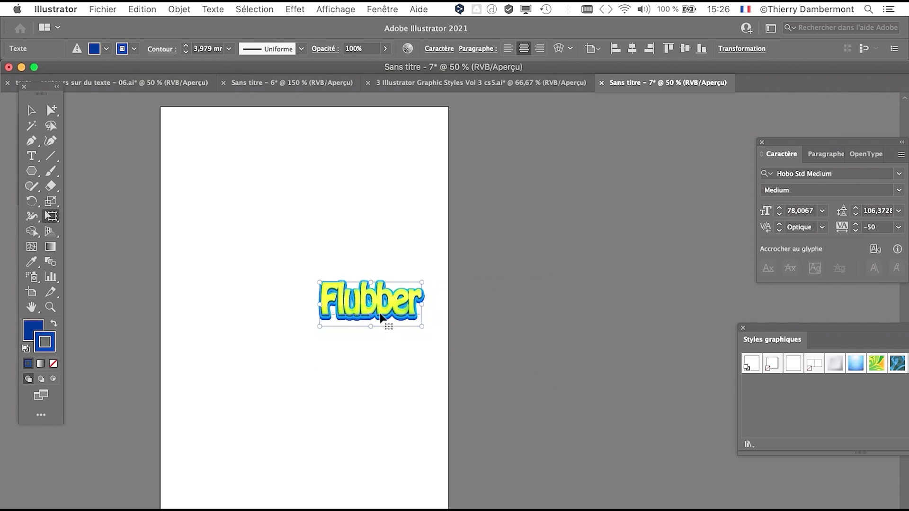
left_click_drag(356, 303, 262, 195)
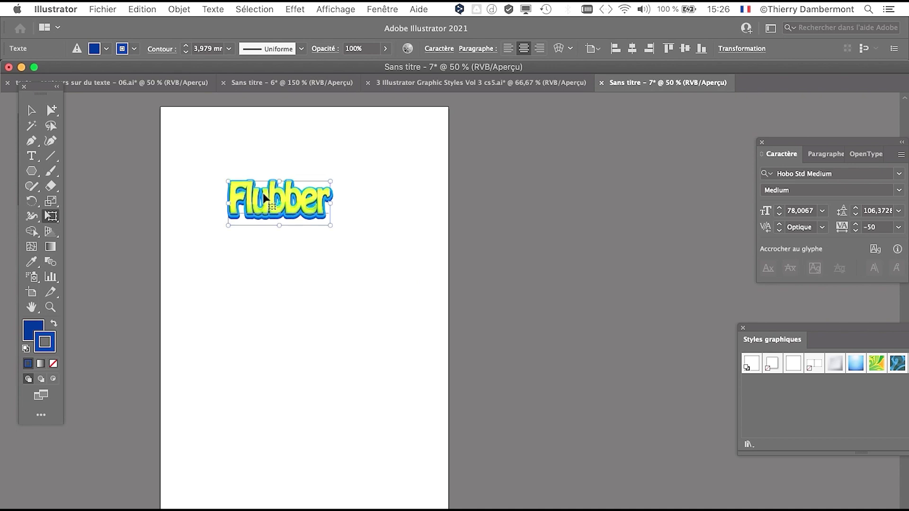
Move the Flubber text slightly up and left, enlarge it proportionally to about 85 pt and deselect it.
scroll(262, 195, "up", 3)
left_click_drag(317, 315, 371, 401)
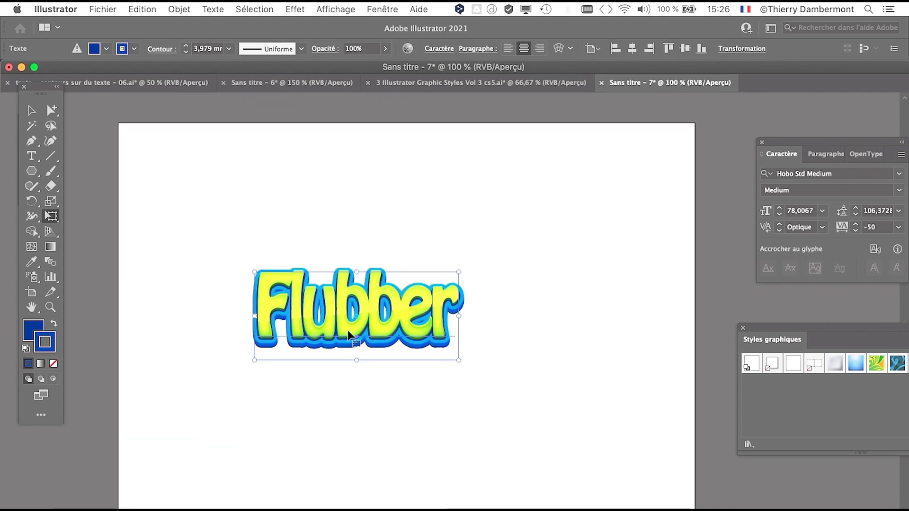
left_click_drag(349, 335, 315, 303)
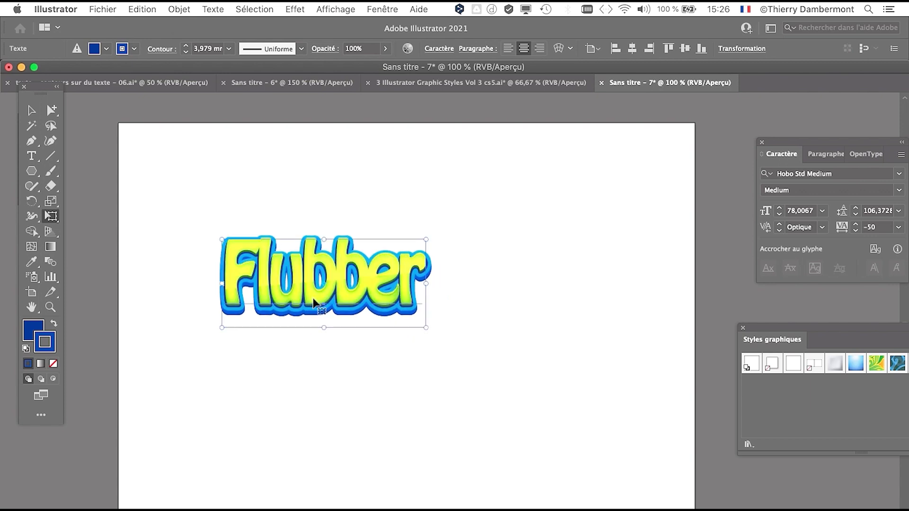
left_click_drag(426, 328, 444, 335)
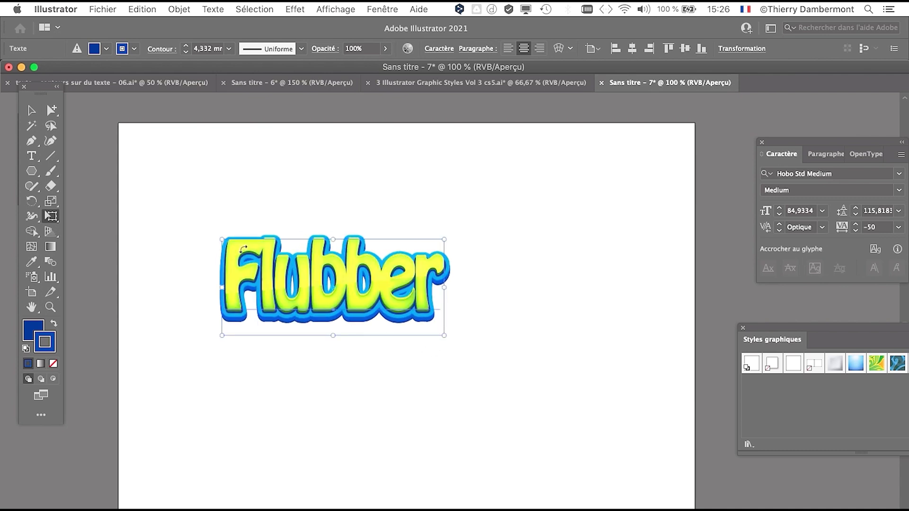
left_click(36, 111)
left_click(229, 165)
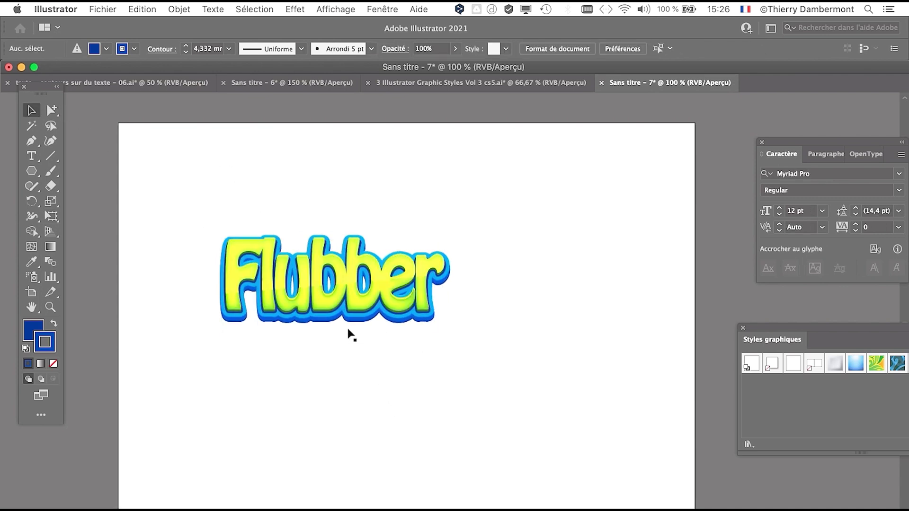
scroll(350, 335, "up", 1)
scroll(329, 298, "up", 1)
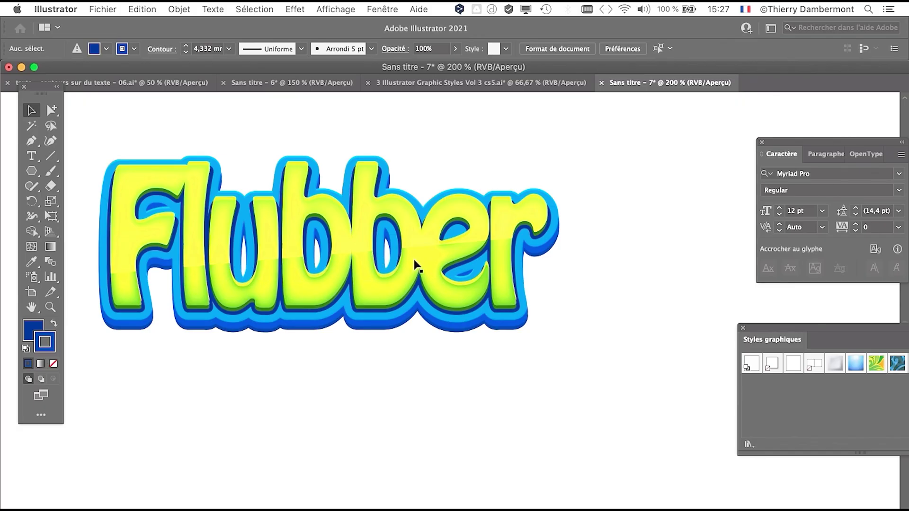
Save the Flubber text's appearance as a new graphic style.
scroll(415, 266, "down", 2)
scroll(350, 308, "right", 5)
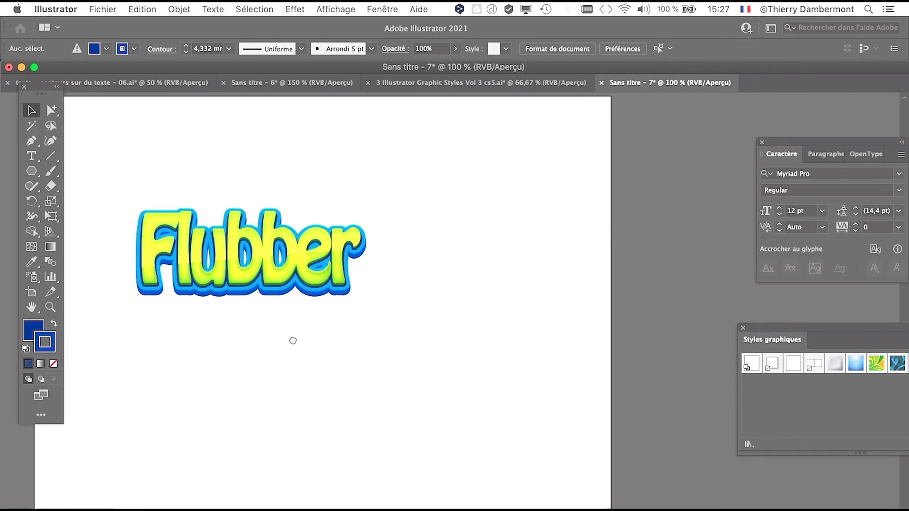
left_click(264, 274)
left_click_drag(274, 264, 288, 258)
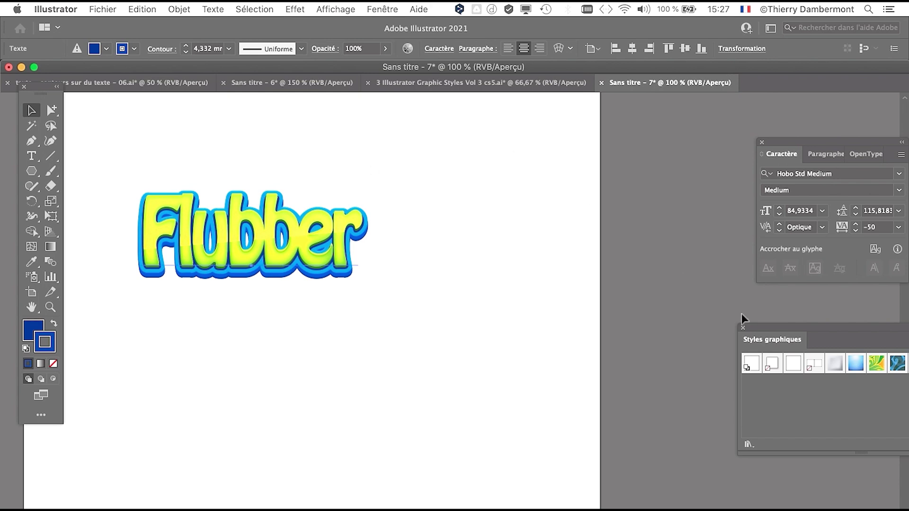
left_click_drag(761, 325, 436, 143)
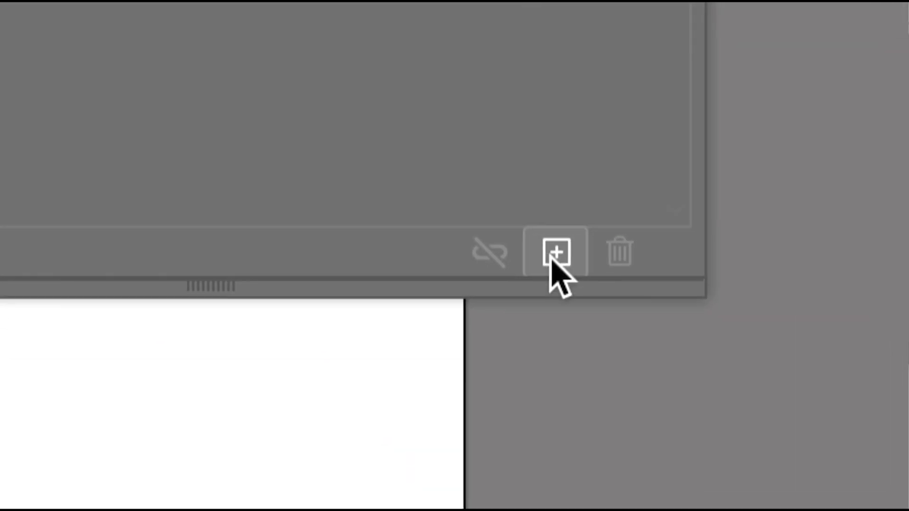
left_click(552, 260)
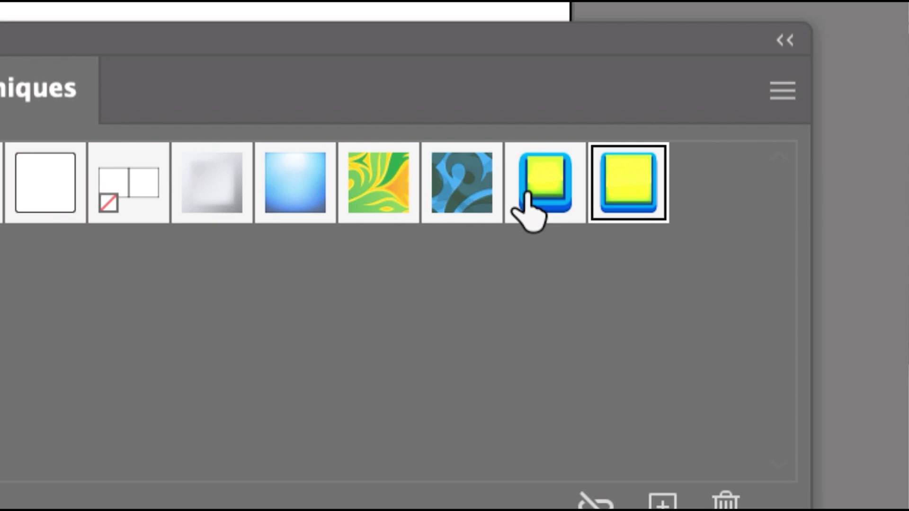
Delete the older Graphic Style 1 and remove the Flubber text from the page.
left_click_drag(529, 202, 726, 504)
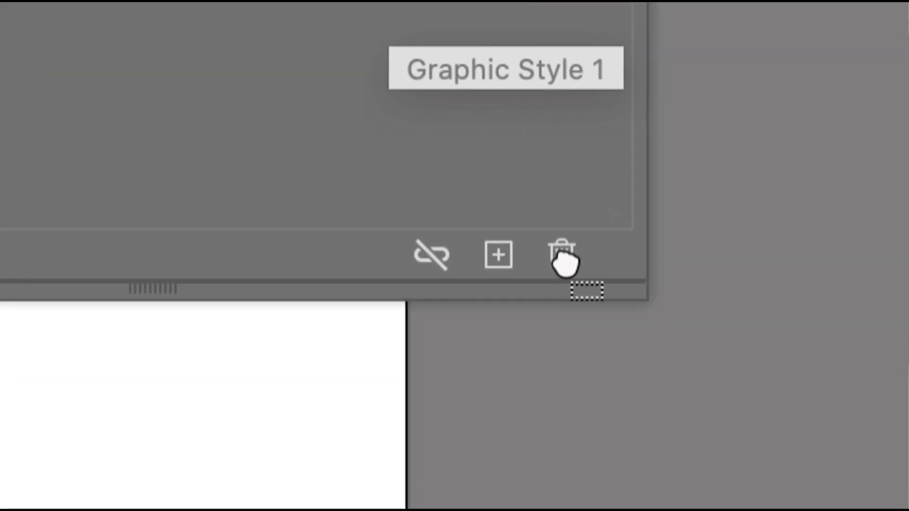
left_click_drag(563, 260, 563, 260)
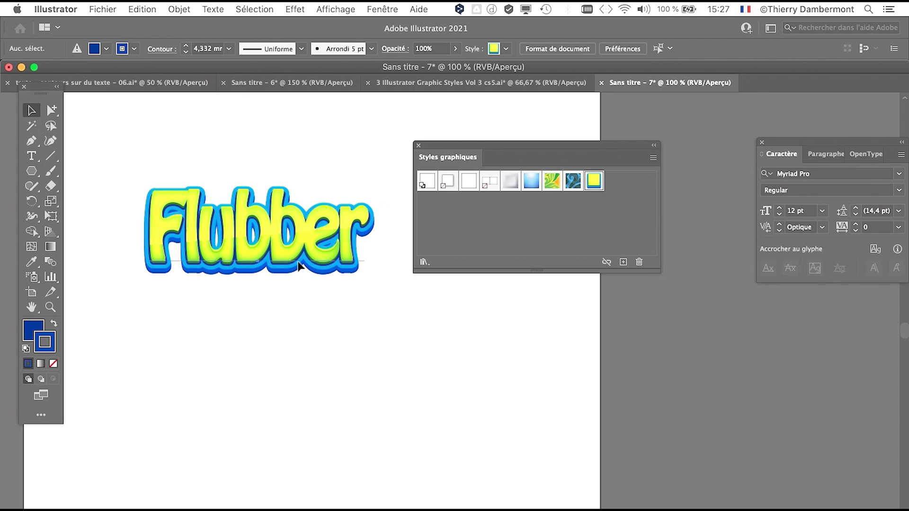
left_click_drag(298, 265, 281, 286)
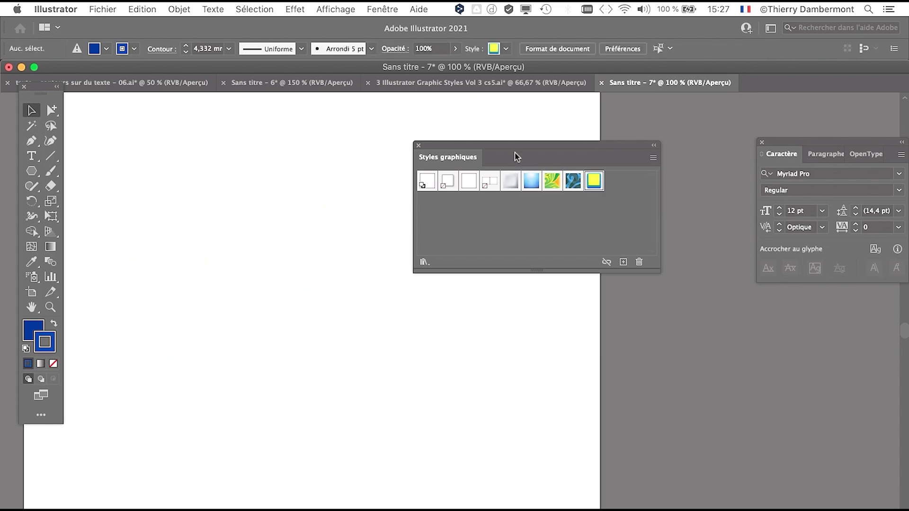
Sketch a closed giraffe outline with a tail and four legs on the upper part of the page using the Pencil tool.
left_click_drag(511, 146, 673, 155)
key("super+minus")
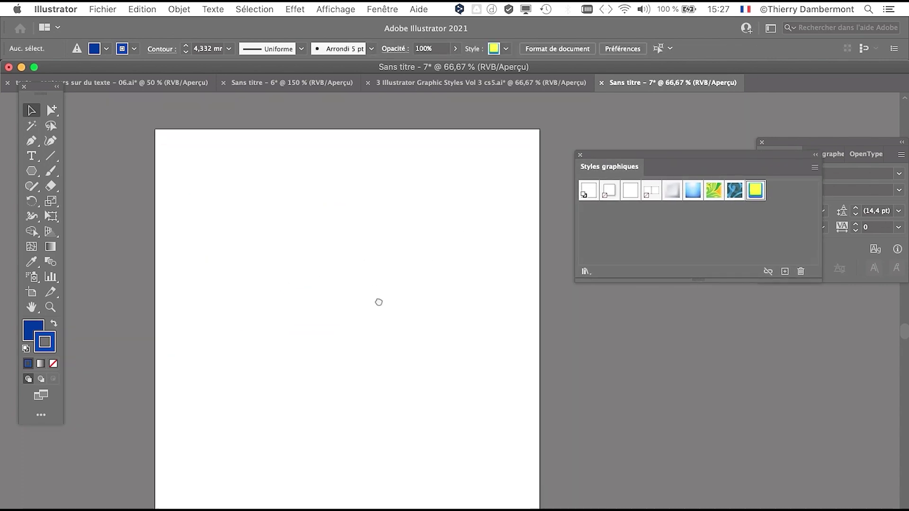
left_click_drag(379, 302, 388, 283)
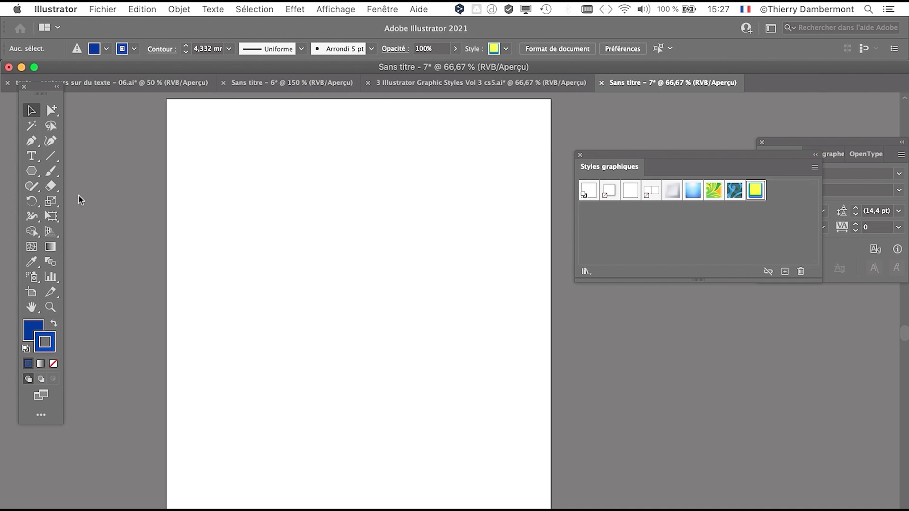
left_click_drag(31, 186, 78, 201)
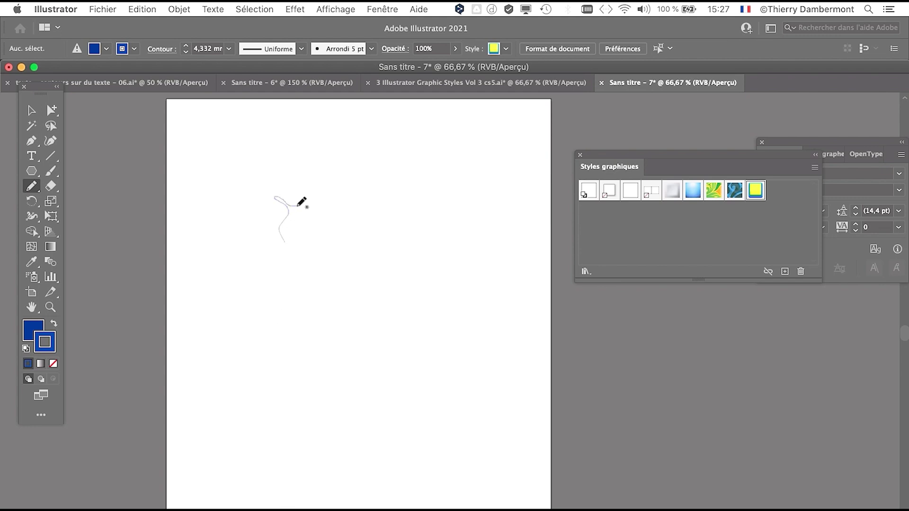
mouse_move(298, 205)
left_mouse_down()
mouse_move(366, 215)
mouse_move(395, 119)
mouse_move(415, 143)
mouse_move(401, 145)
mouse_move(390, 165)
mouse_move(375, 260)
mouse_move(392, 325)
mouse_move(366, 261)
mouse_move(351, 311)
left_mouse_up()
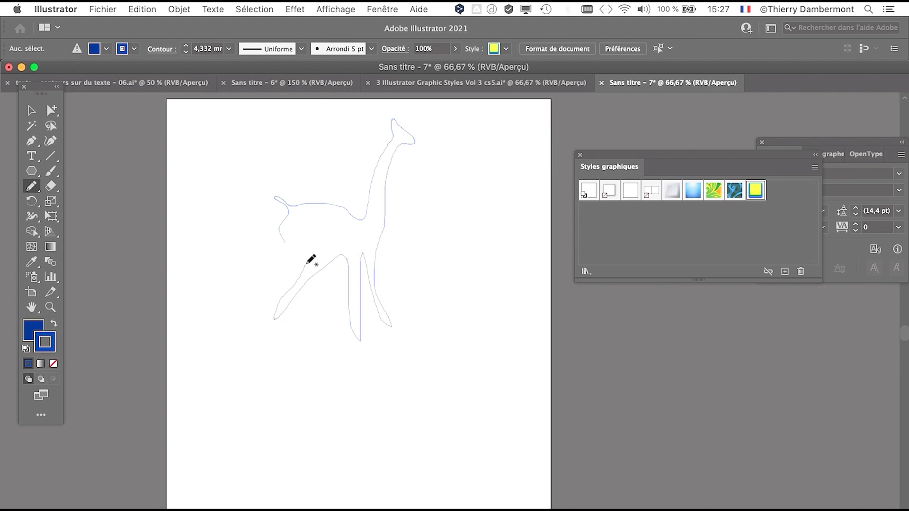
mouse_move(306, 263)
left_mouse_down()
mouse_move(238, 279)
mouse_move(251, 266)
left_mouse_up()
left_click_drag(289, 241, 285, 235)
left_click(31, 109)
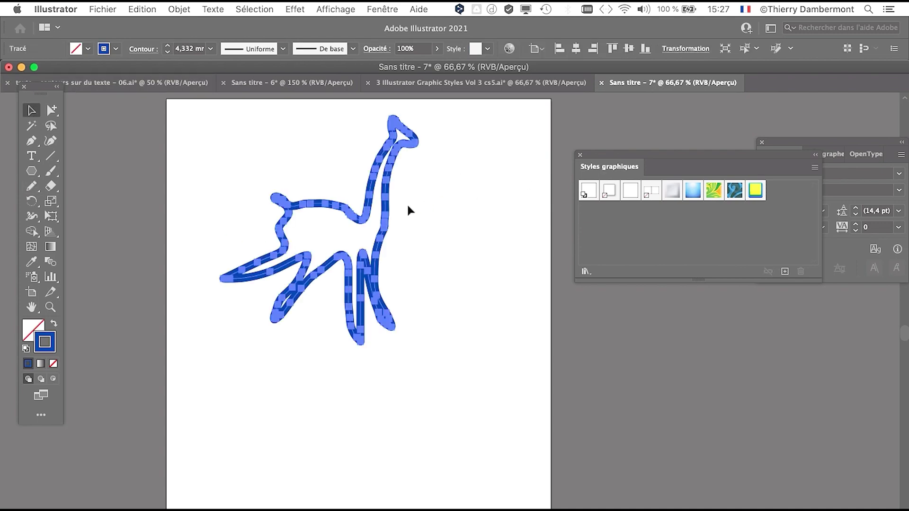
Apply the saved yellow and blue Flubber graphic style to the giraffe outline and deselect it.
scroll(410, 206, "up", 1)
left_click_drag(429, 219, 434, 292)
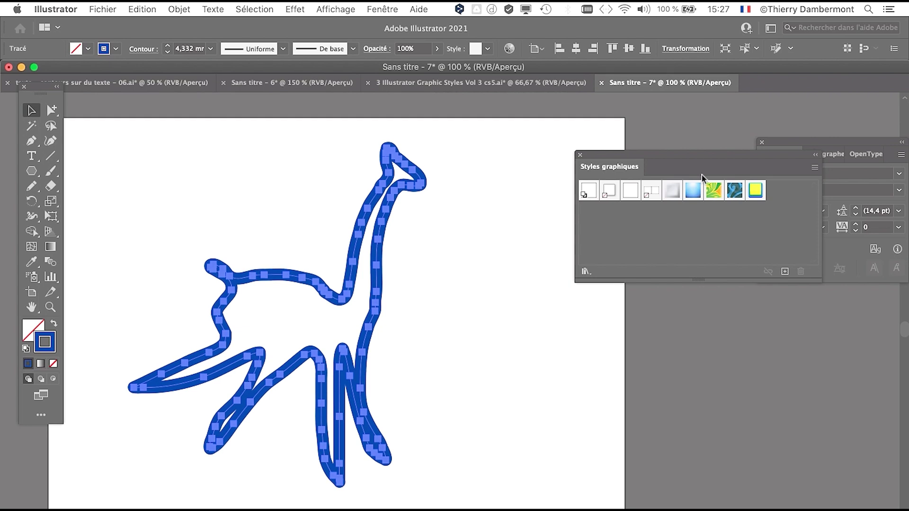
left_click_drag(652, 152, 526, 181)
left_click(632, 225)
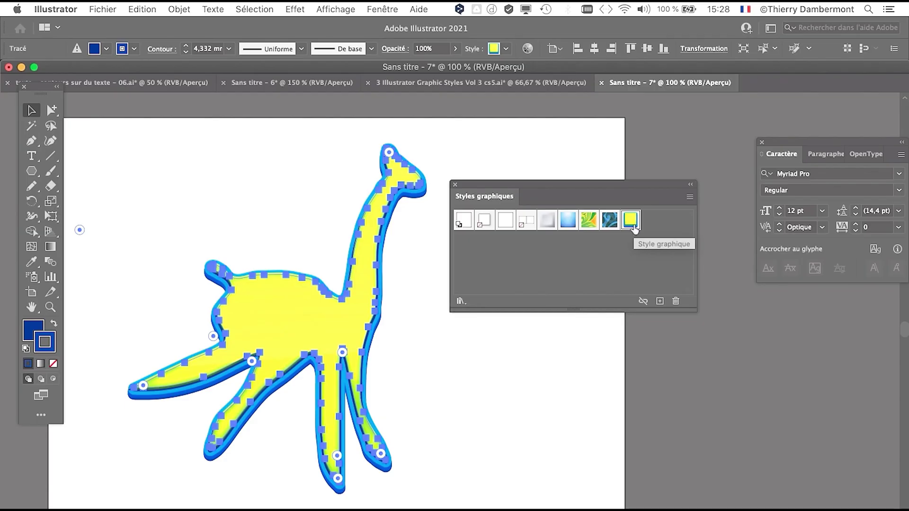
left_click(427, 370)
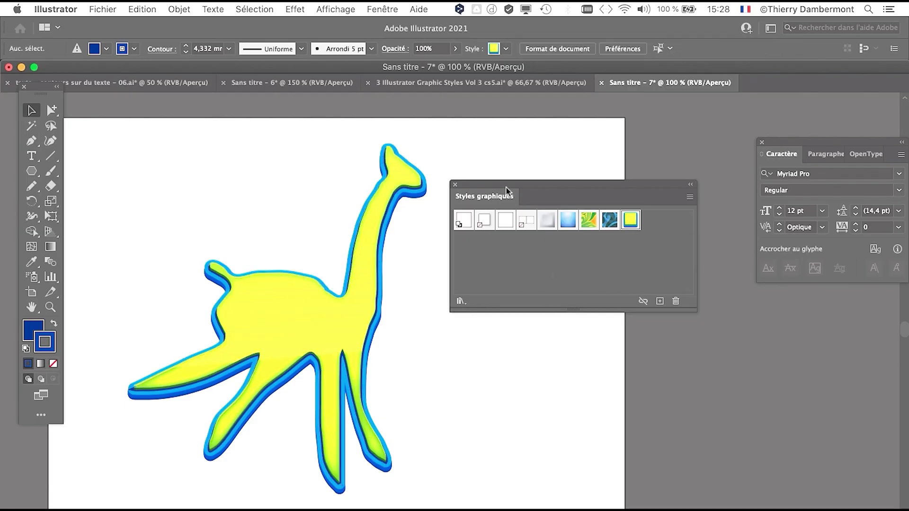
Add the point text "Girafe" beside the giraffe's neck.
left_click_drag(501, 184, 653, 201)
left_click_drag(420, 280, 301, 254)
left_click(34, 161)
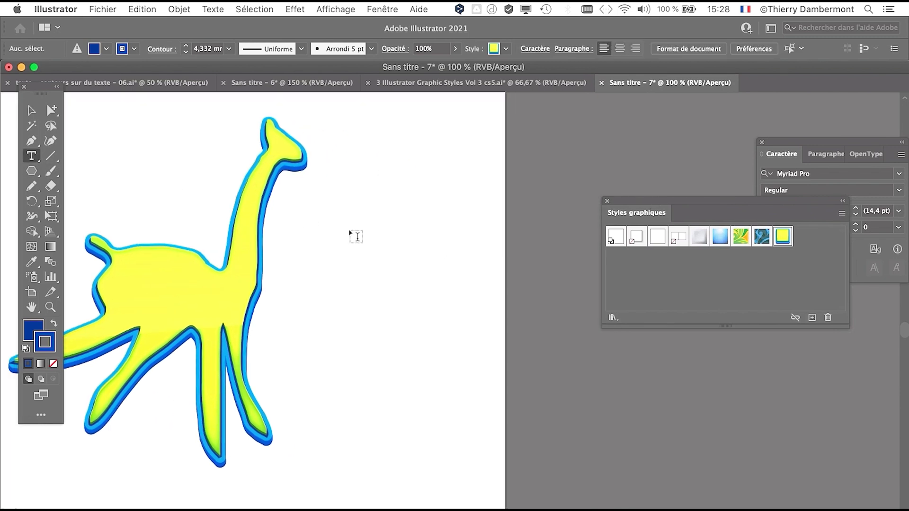
left_click(355, 232)
type("Girafe")
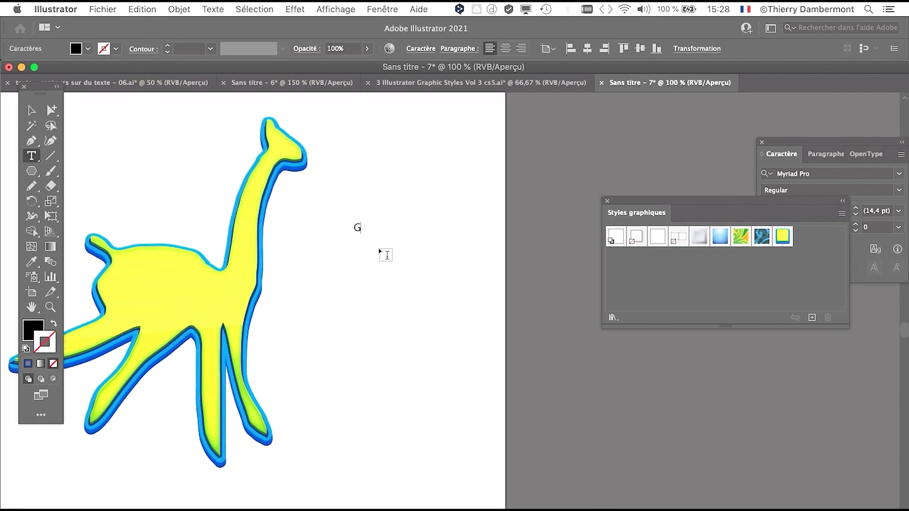
Enlarge the Girafe text proportionally to about 83 pt with Free Transform and move it close to the giraffe's neck.
left_click(32, 111)
left_click(51, 216)
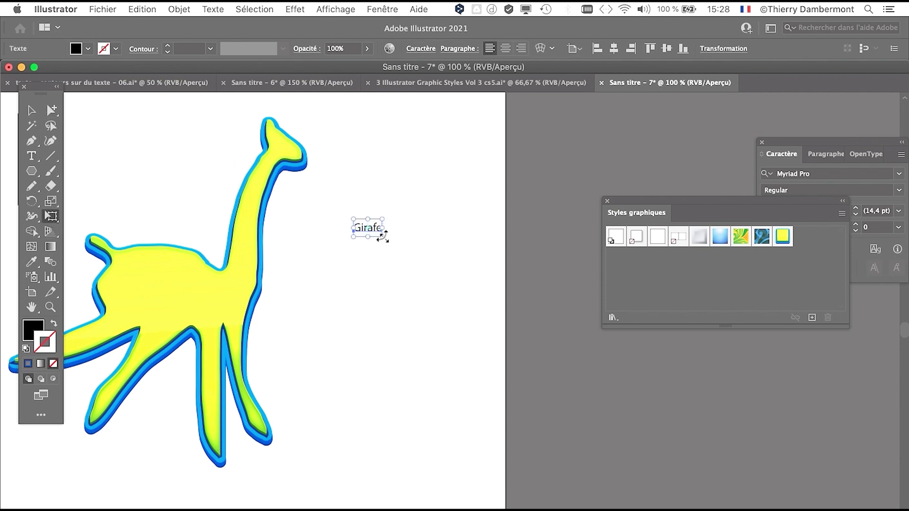
left_click_drag(382, 237, 551, 309)
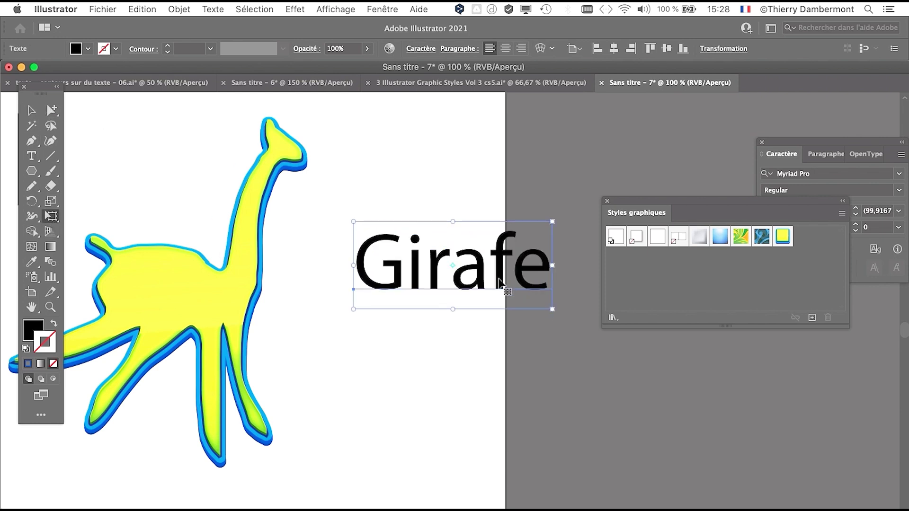
left_click_drag(499, 283, 422, 251)
Apply the saved yellow and blue graphic style to the Girafe text and deselect it.
left_click(782, 237)
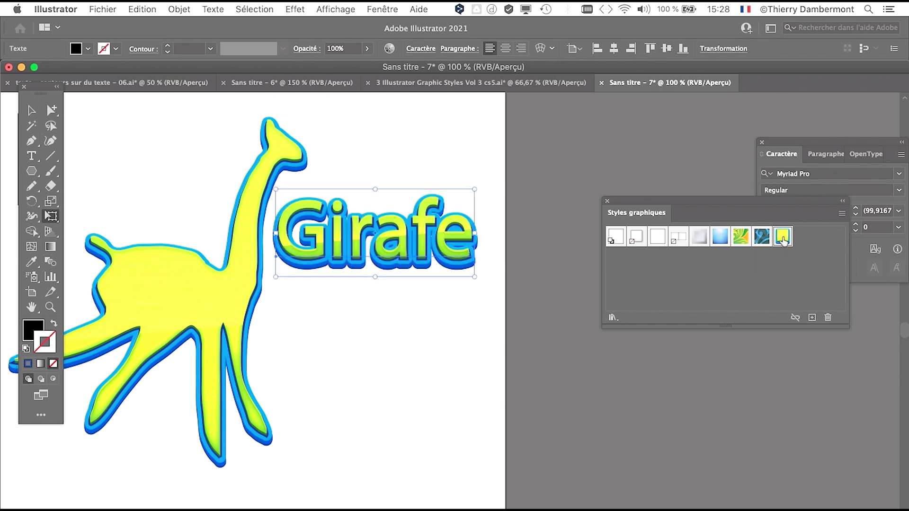
key("v")
left_click(440, 323)
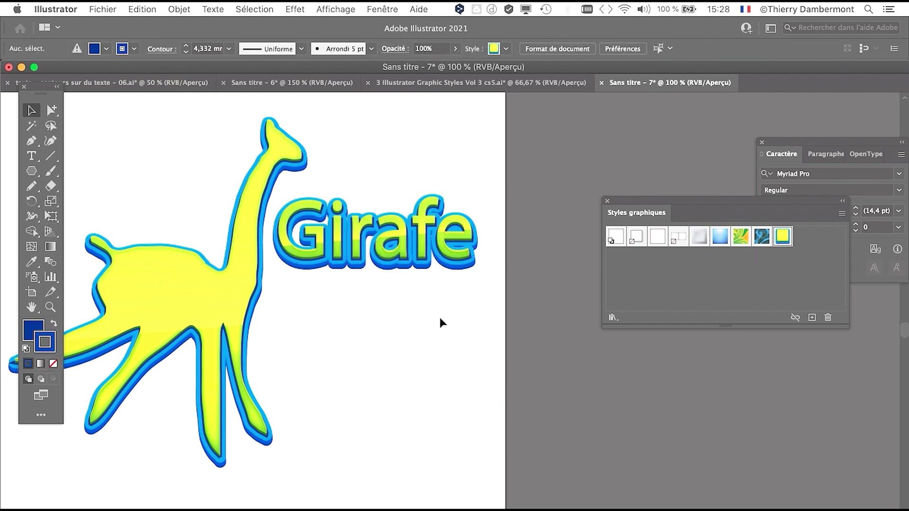
scroll(353, 240, "up", 2)
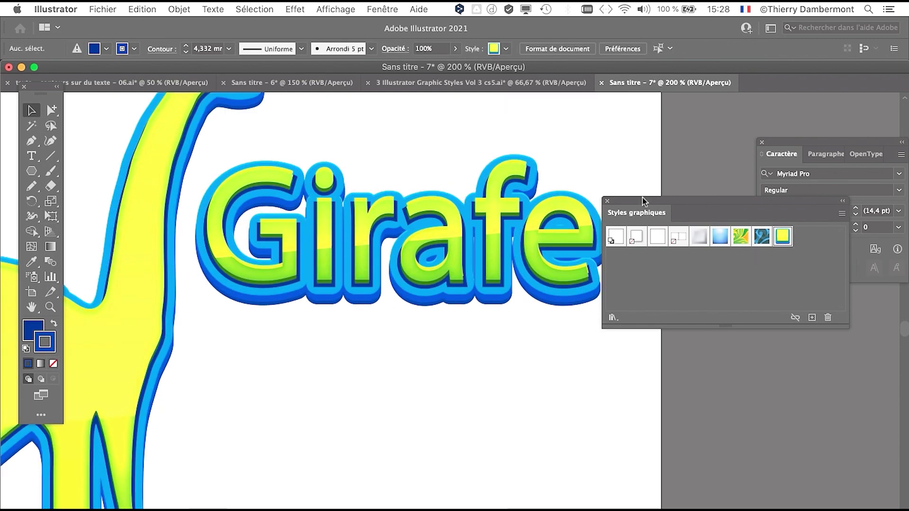
left_click_drag(643, 197, 724, 223)
scroll(544, 284, "left", 5)
scroll(544, 284, "up", 3)
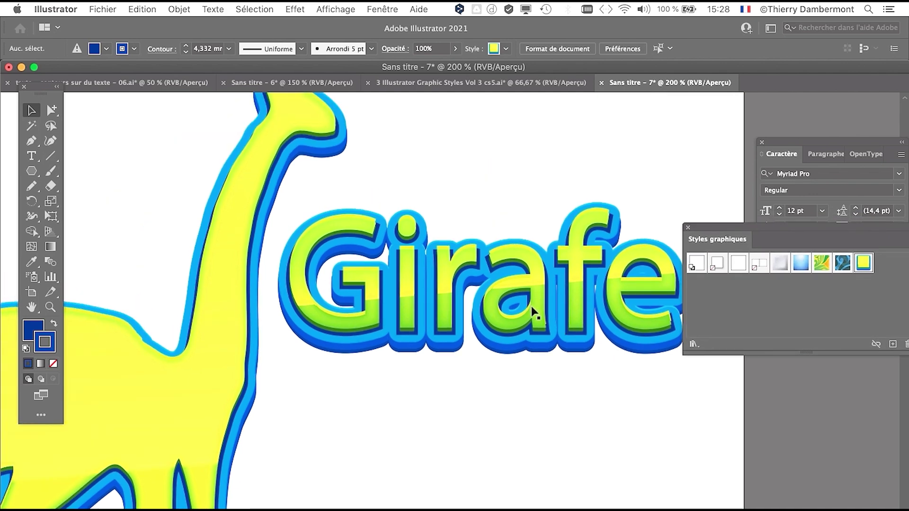
Start Puppet Warp on the giraffe and add a pin at the top of each of the two rear legs.
scroll(532, 310, "down", 2)
left_click_drag(531, 308, 533, 315)
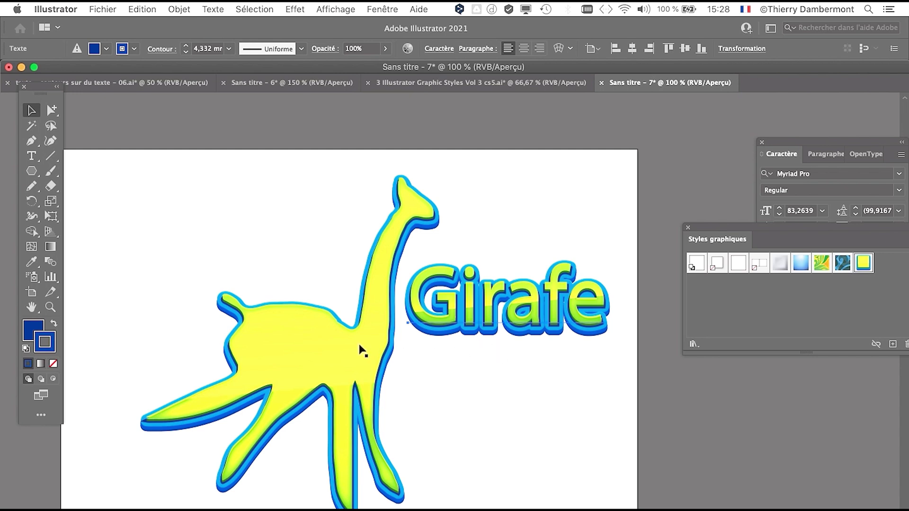
left_click(350, 330)
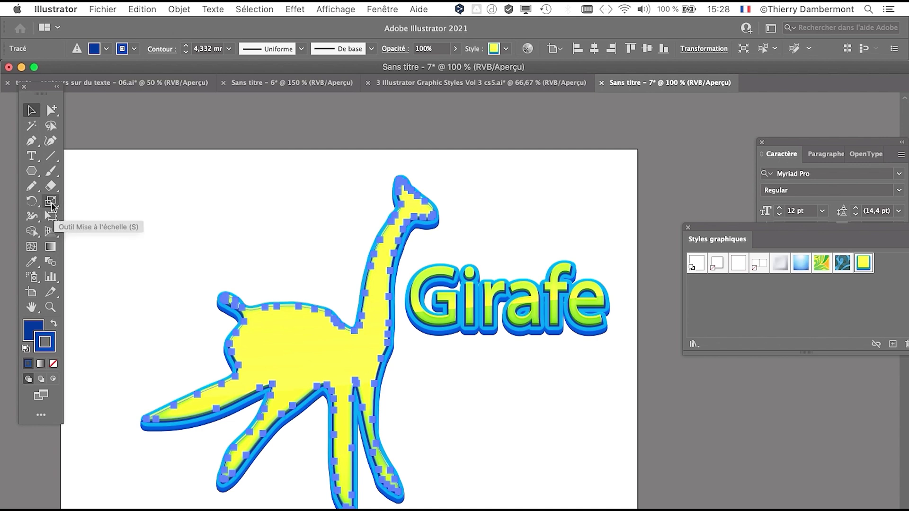
left_click_drag(51, 216, 77, 233)
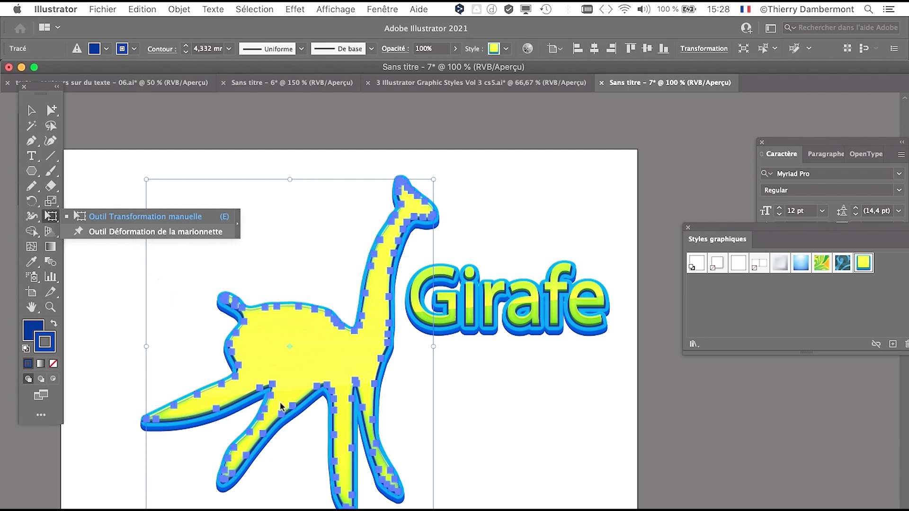
left_click(251, 378)
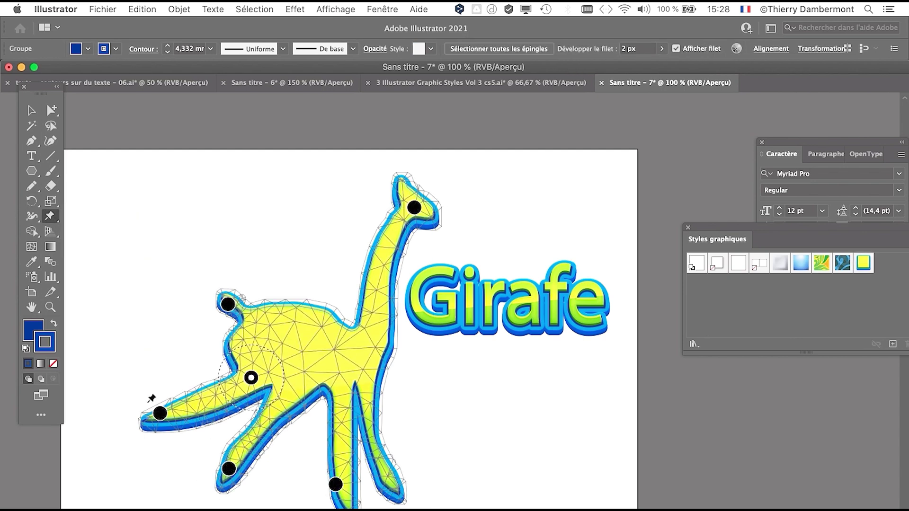
left_click(283, 397)
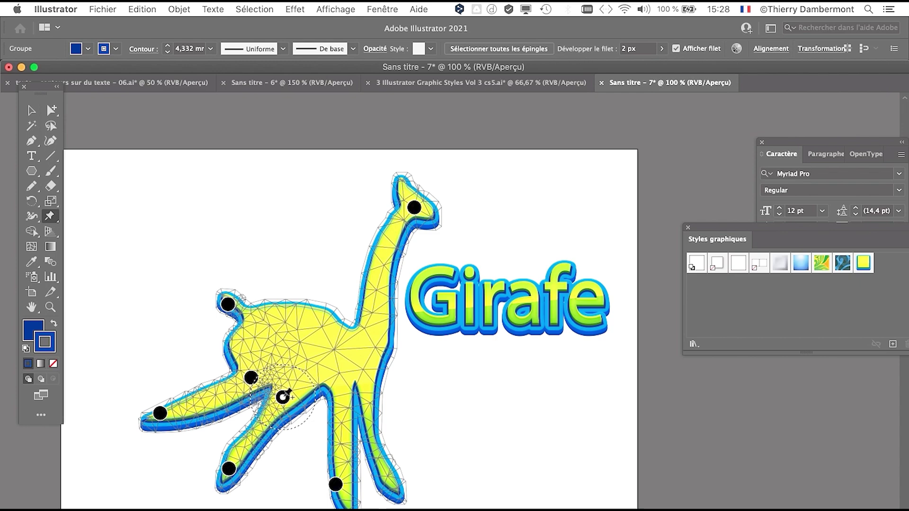
Bend both rear legs down into a standing pose and lift the tail slightly using their puppet pins.
left_click(229, 469)
left_click_drag(273, 504, 275, 501)
left_click_drag(160, 420, 221, 482)
left_click_drag(228, 304, 217, 293)
Pin the giraffe's back and rump, push both pins slightly inward, and deselect the giraffe.
left_click(300, 310)
left_click_drag(300, 310, 305, 323)
left_click_drag(236, 346, 251, 356)
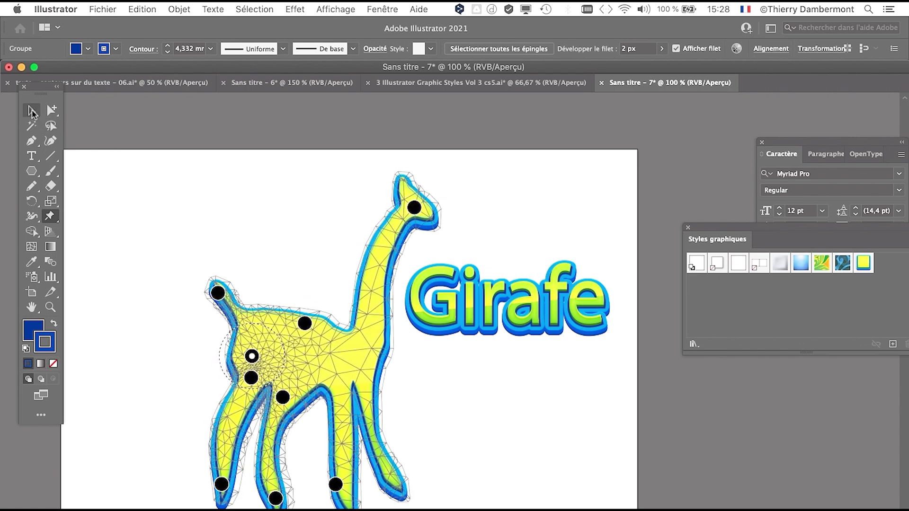
left_click(32, 110)
left_click(175, 214)
scroll(447, 407, "down", 1)
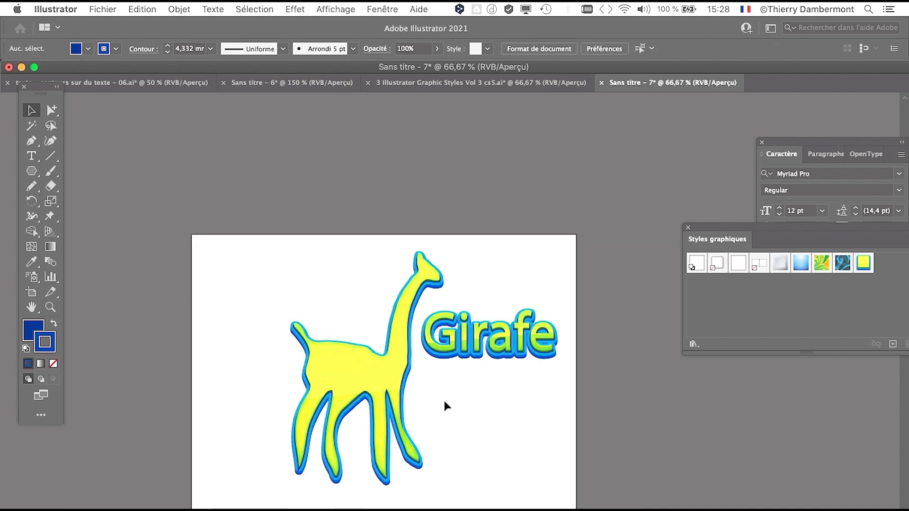
left_click_drag(325, 379, 273, 378)
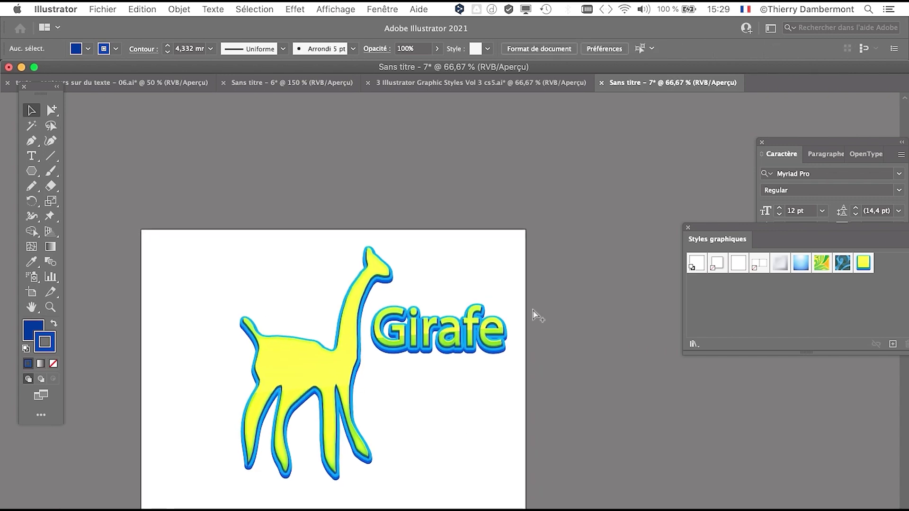
Switch to Firefox and browse the image results for "download illustrator style".
key("super+Tab")
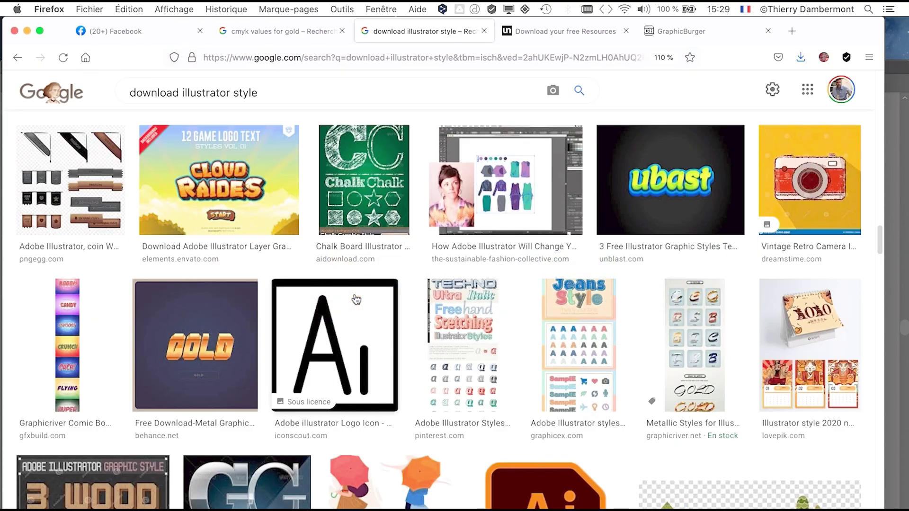
scroll(350, 272, "up", 2)
scroll(362, 280, "up", 10)
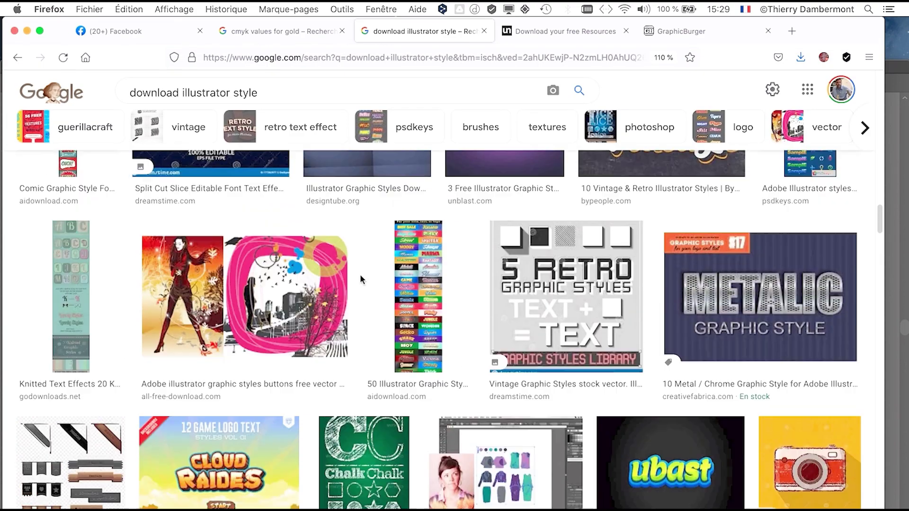
scroll(360, 274, "up", 2)
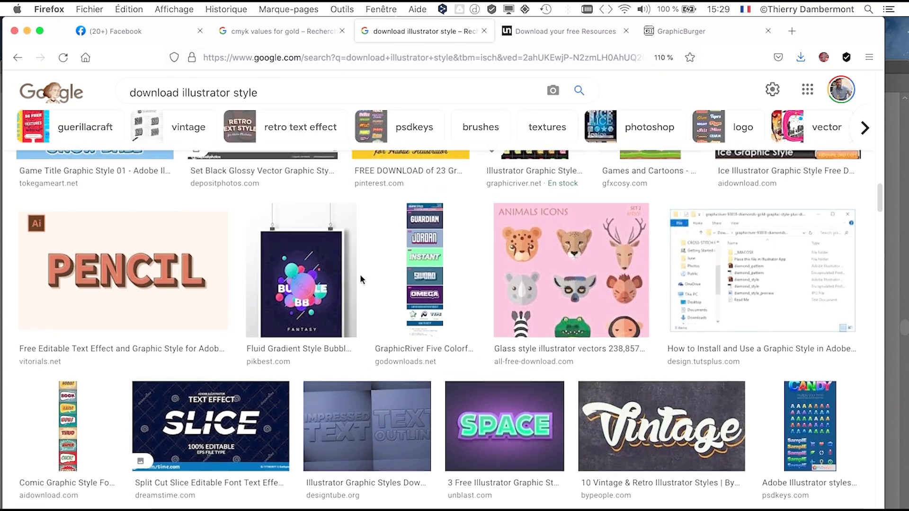
scroll(360, 275, "up", 15)
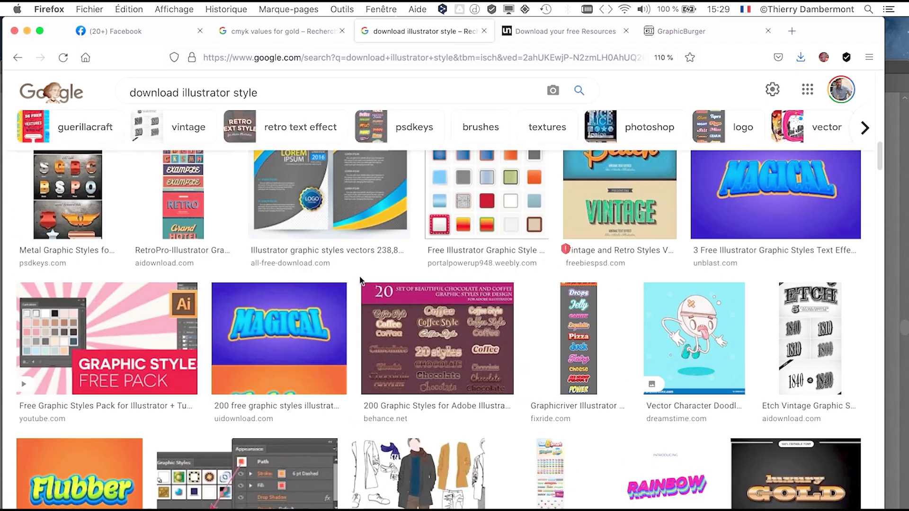
Minimize Firefox and return to the giraffe document in Illustrator.
scroll(572, 373, "up", 10)
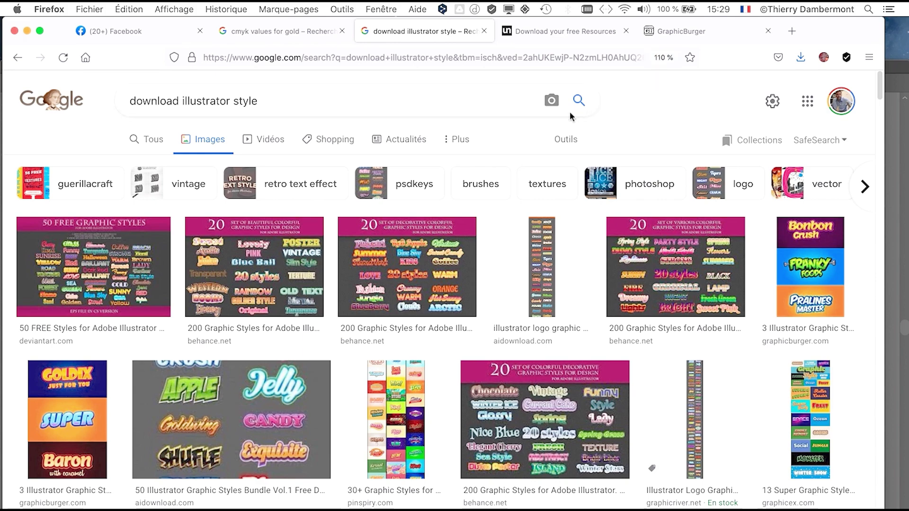
left_click(28, 31)
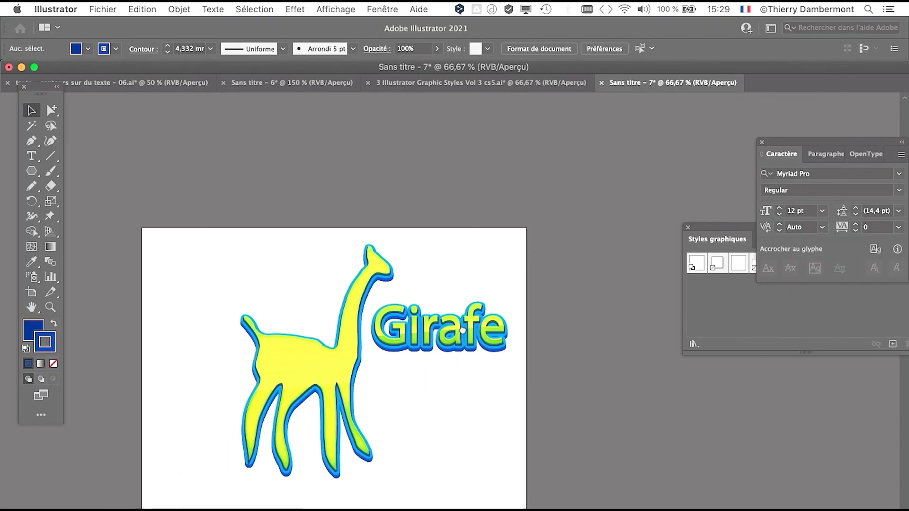
scroll(584, 312, "down", 5)
Save the giraffe document as test-style-02.ai in the Illustrator FAD nov 2021 folder, accepting the offered Illustrator options.
left_click(116, 6)
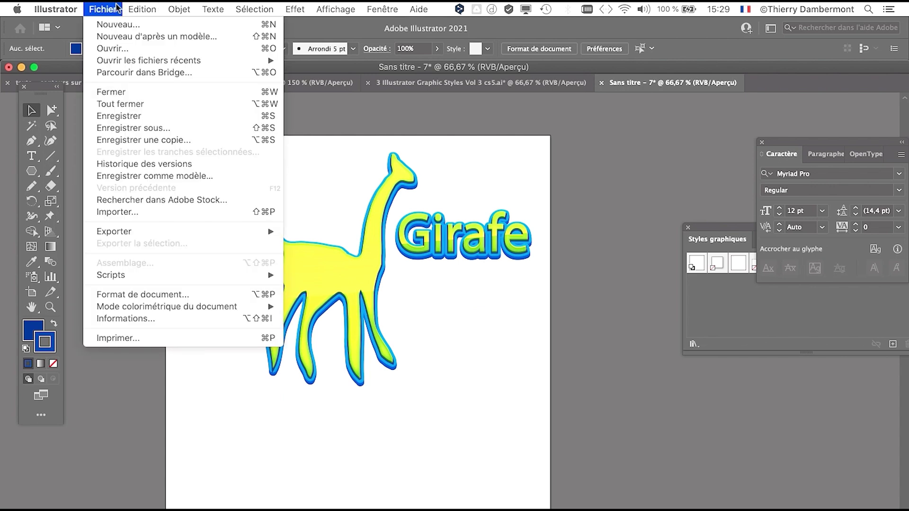
left_click(159, 128)
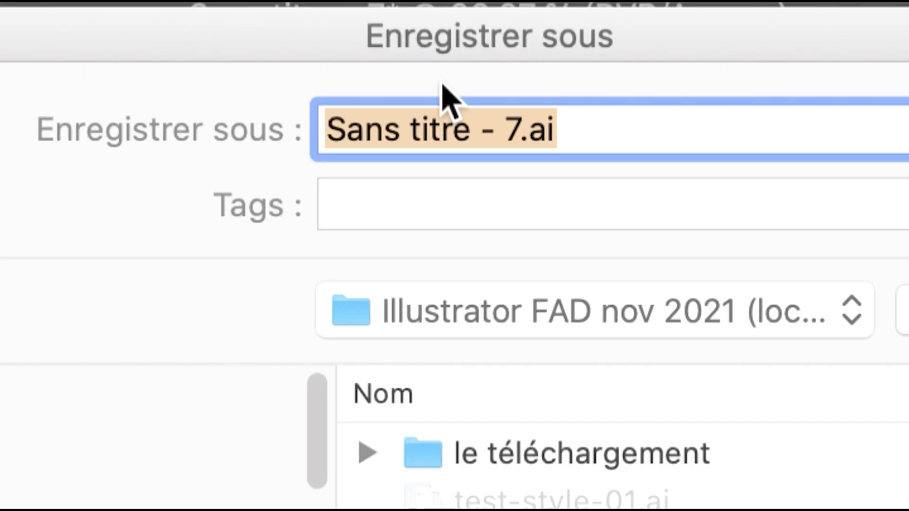
left_click_drag(520, 129, 402, 128)
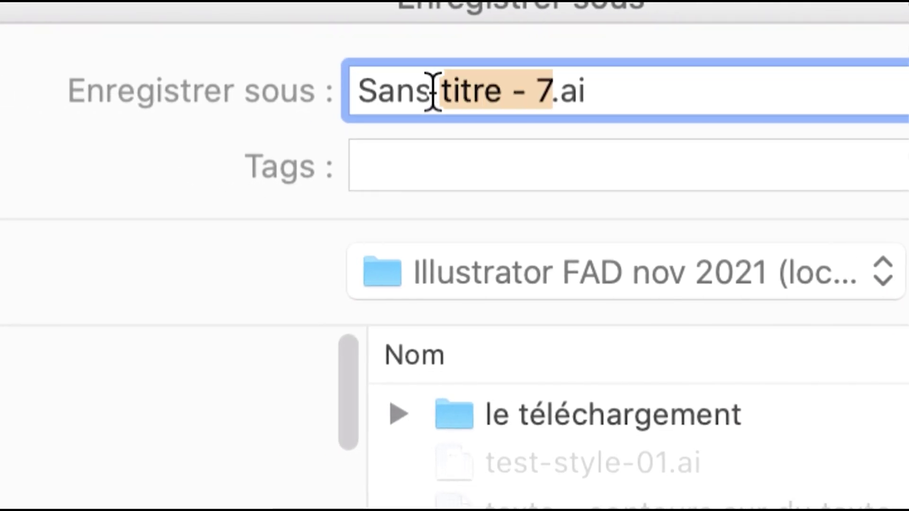
left_click_drag(433, 90, 305, 124)
type("tes")
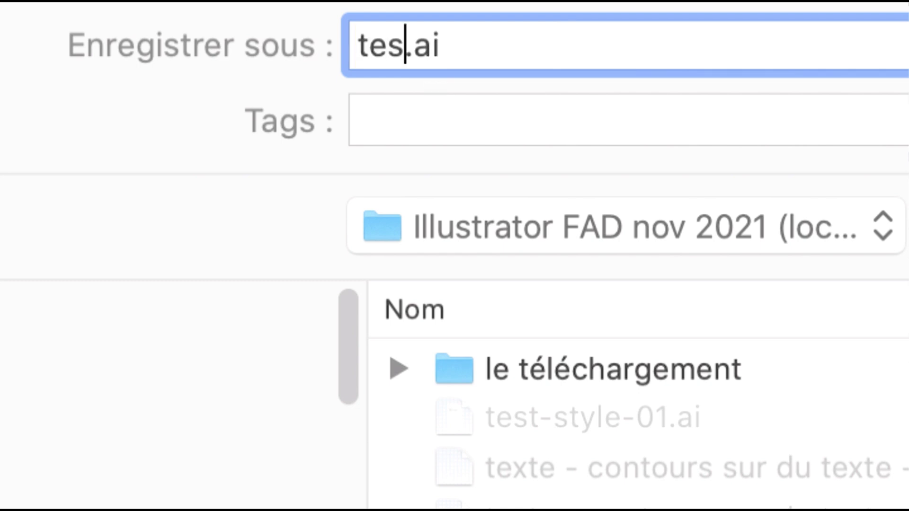
type("t")
type("-style")
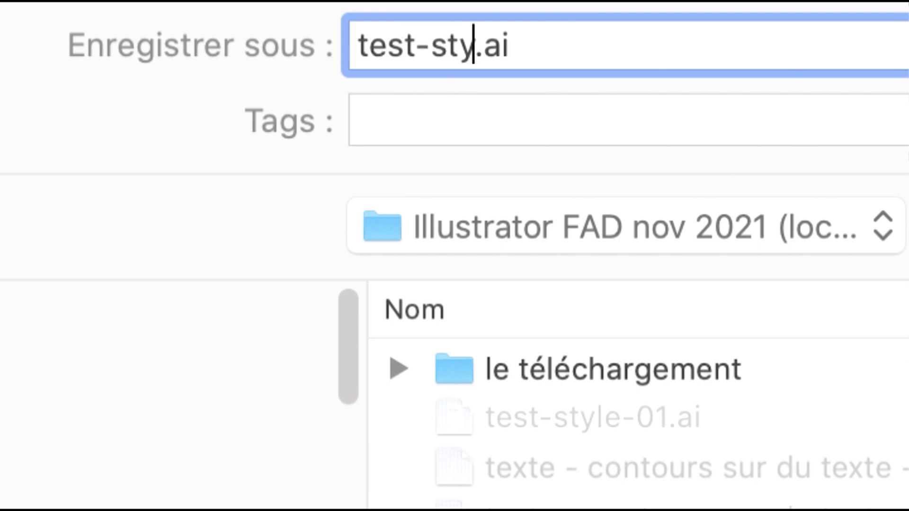
type("-02")
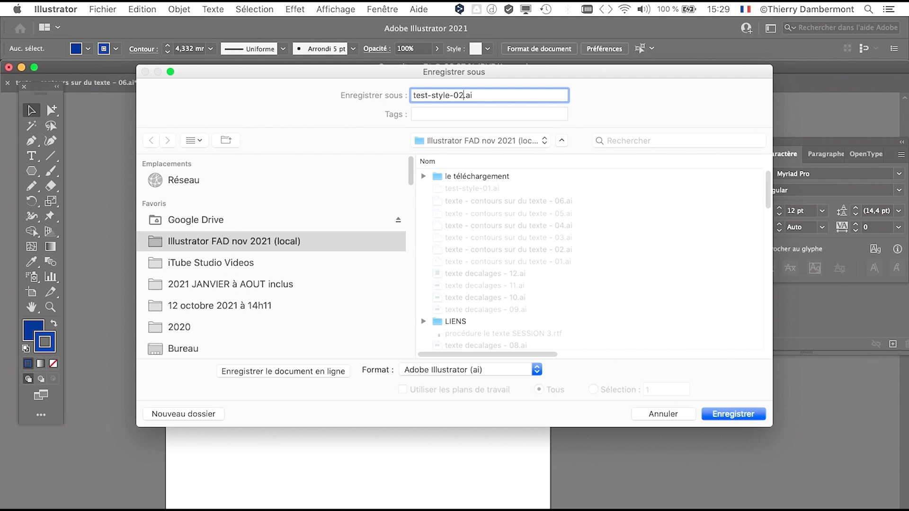
key("Return")
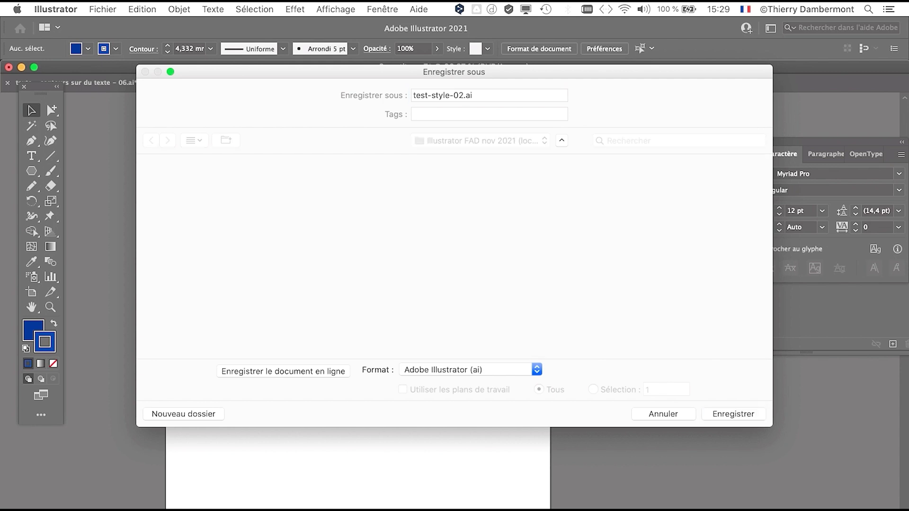
key("Return")
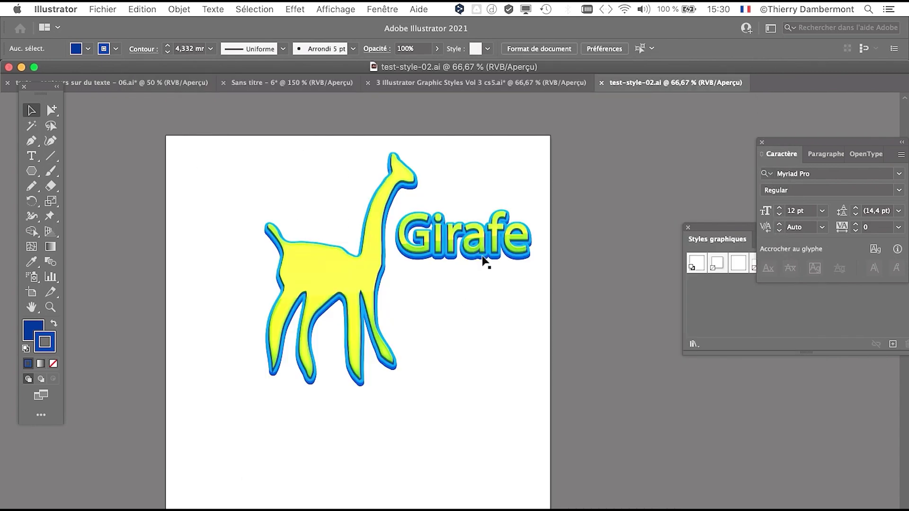
Open the recent file texte decalages - 11.ai.
scroll(480, 271, "down", 1)
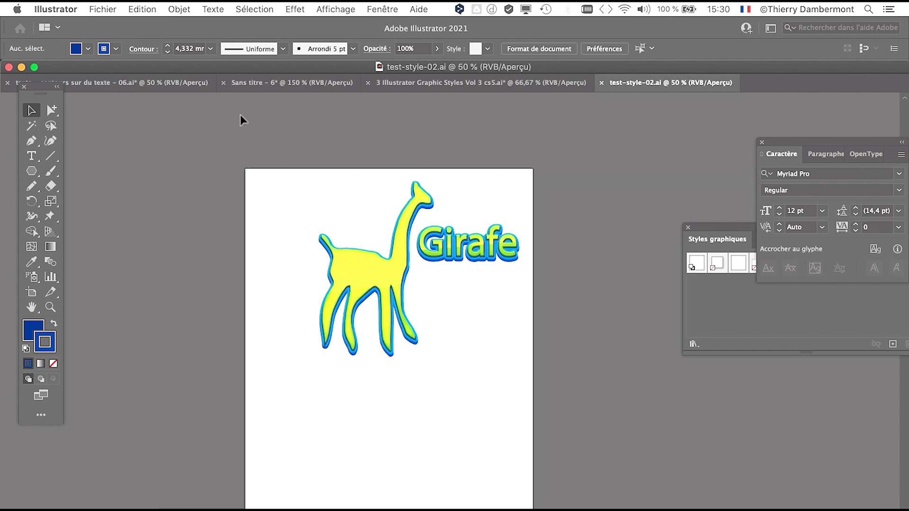
left_click(112, 11)
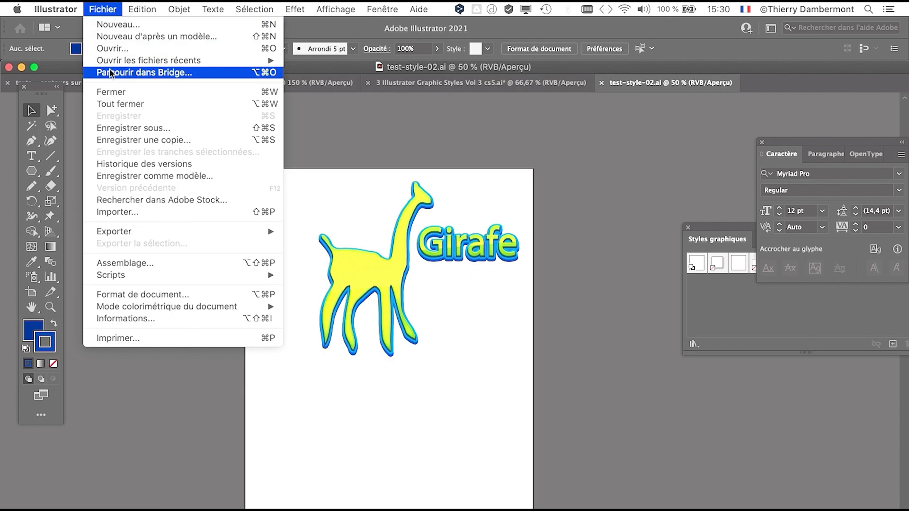
mouse_move(110, 61)
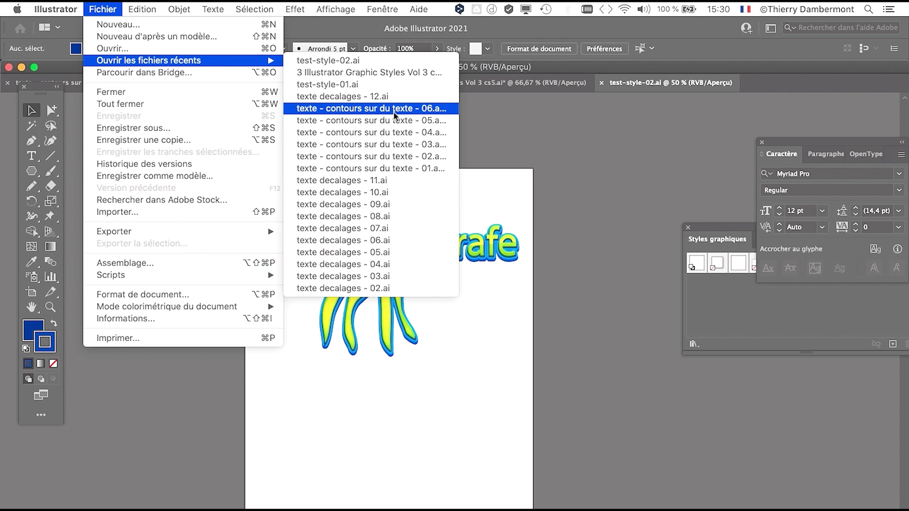
left_click(386, 180)
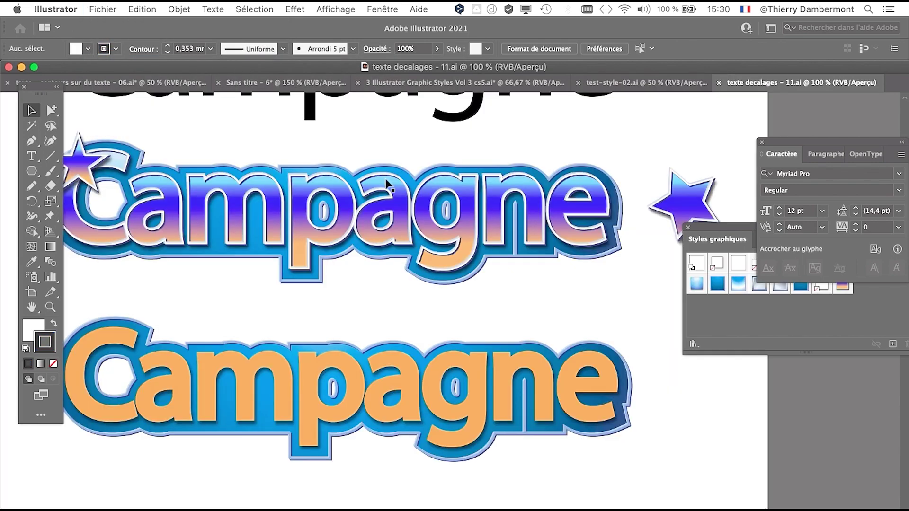
Widen the artboard beyond the loose star by extending its right edge with the Artboard tool.
scroll(419, 258, "down", 2)
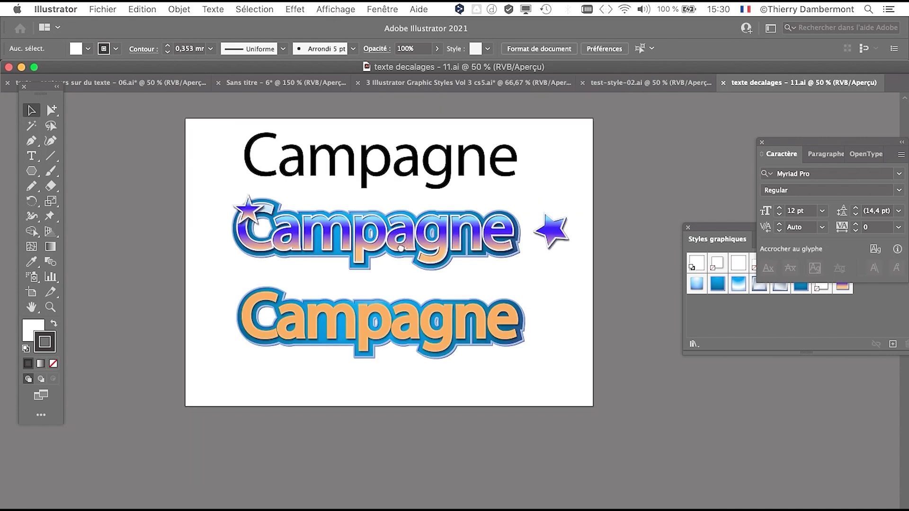
left_click_drag(401, 248, 323, 244)
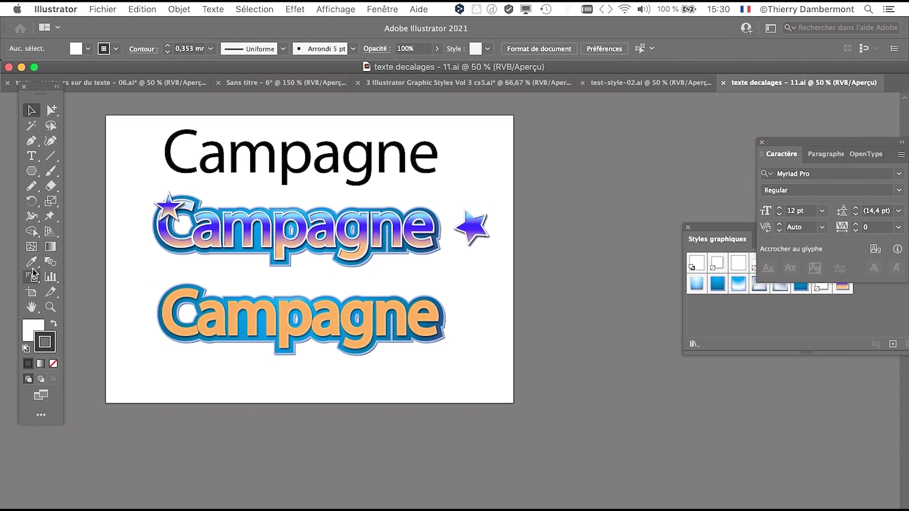
left_click(31, 292)
left_click_drag(515, 260, 646, 261)
scroll(438, 279, "right", 3)
left_click(32, 111)
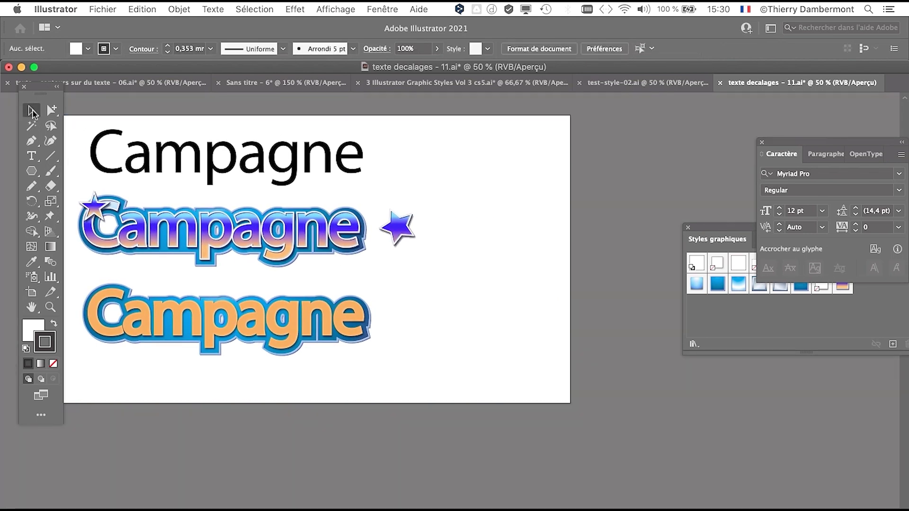
Draw three pentagons of decreasing size in the empty area to the right of the star.
left_click(31, 171)
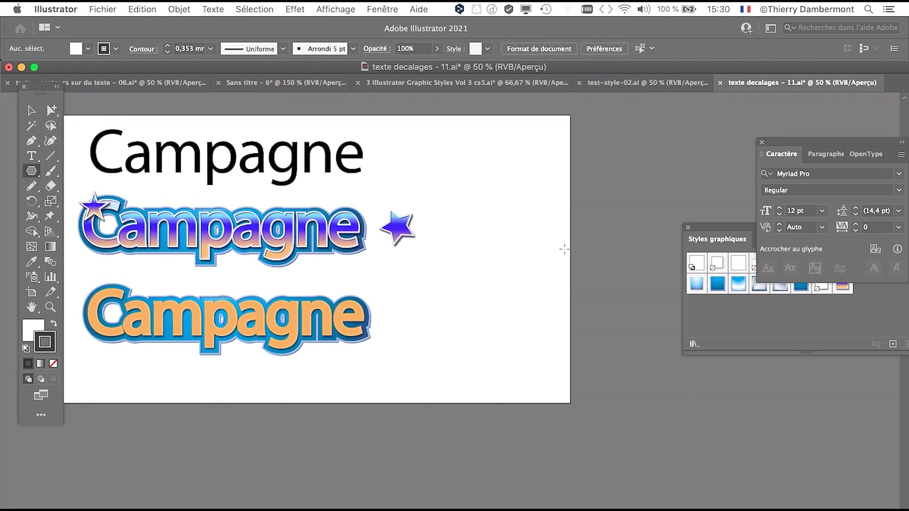
mouse_move(495, 189)
left_mouse_down()
mouse_move(533, 190)
mouse_move(524, 190)
left_mouse_up()
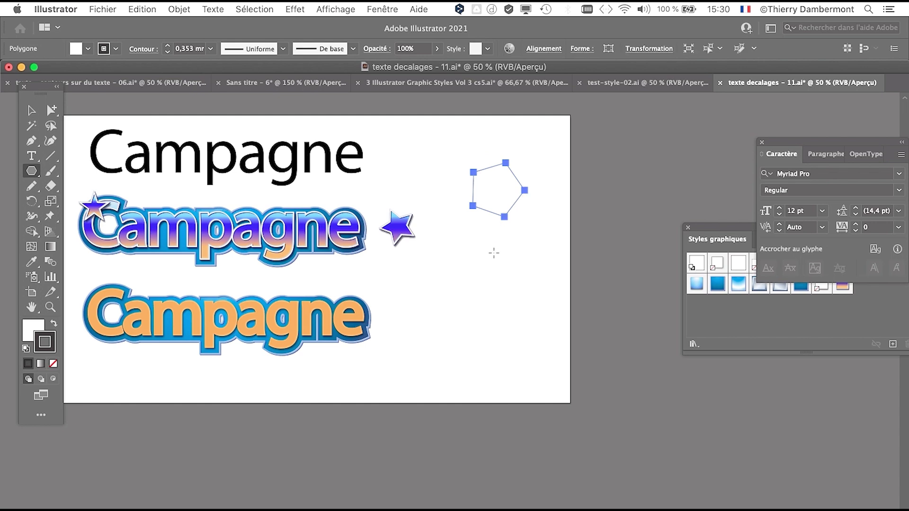
left_click_drag(493, 248, 538, 278)
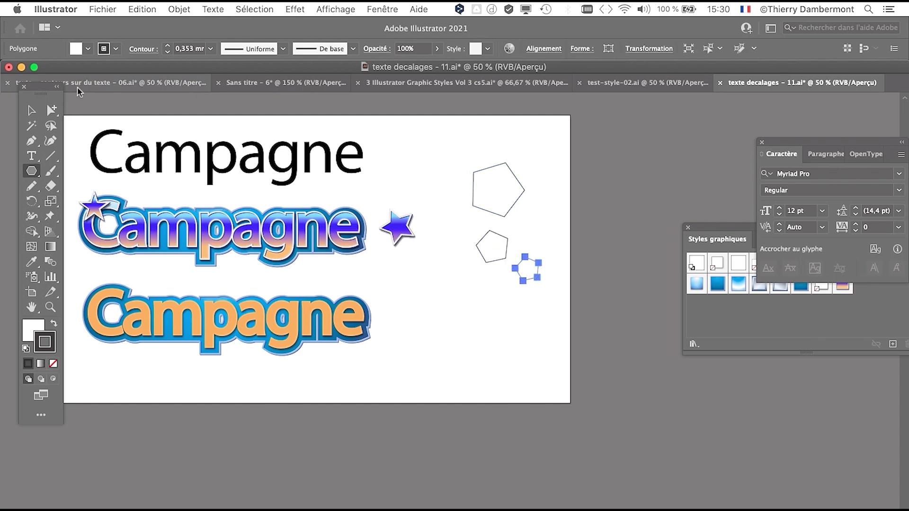
Select all three pentagons together with the Selection tool.
key("super+equal")
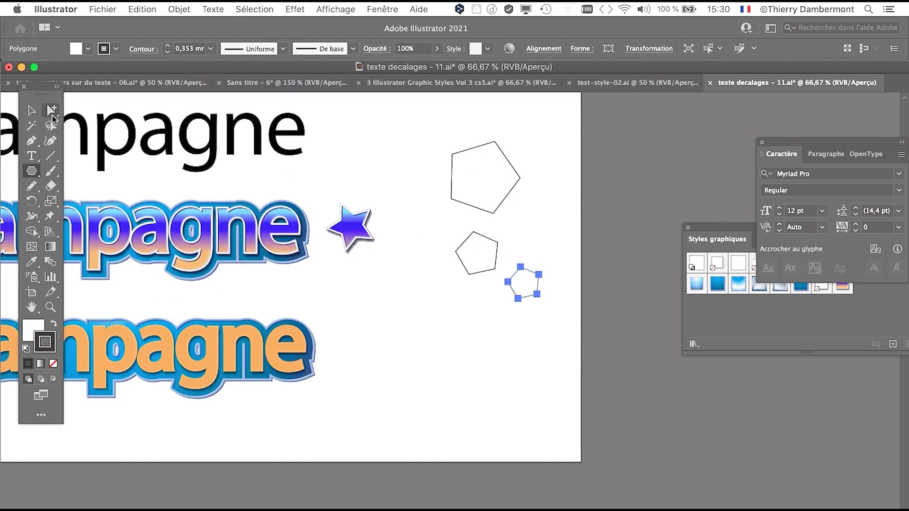
left_click(32, 110)
left_click_drag(449, 124, 507, 235)
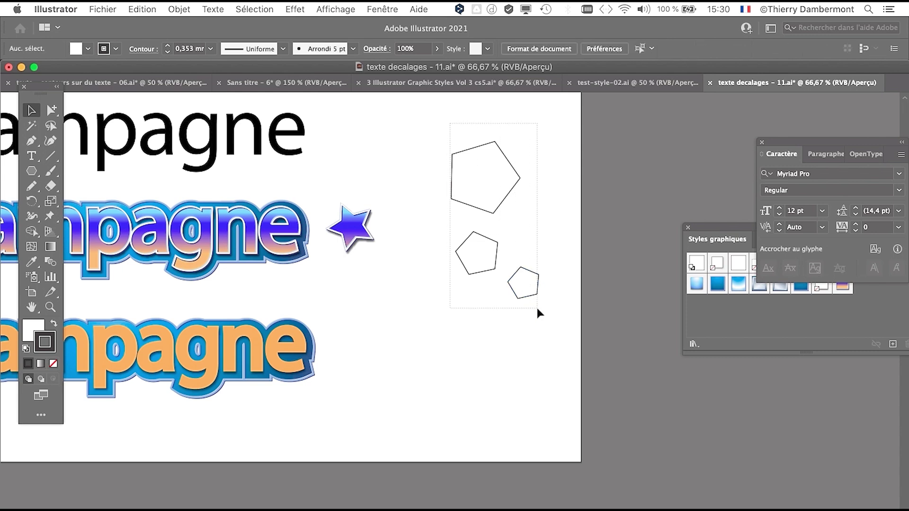
left_click_drag(536, 308, 537, 308)
left_click(447, 122)
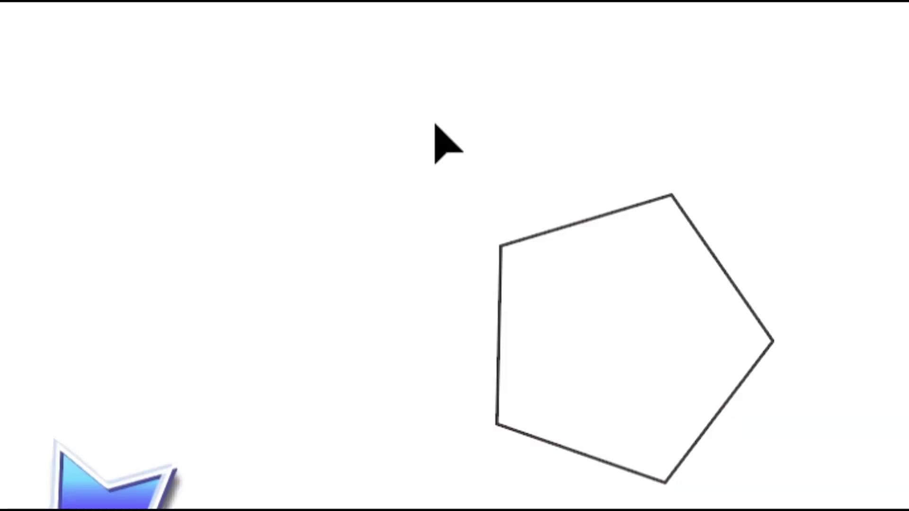
left_click_drag(436, 125, 539, 281)
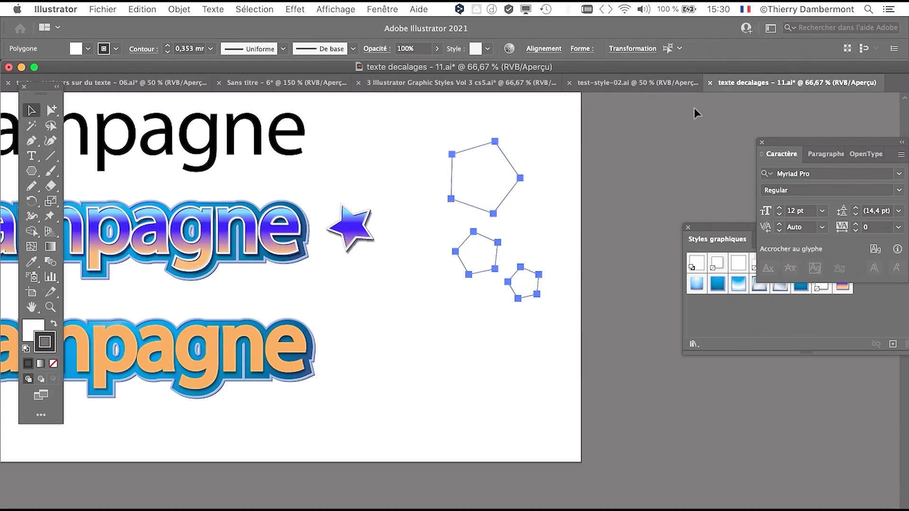
Check test-style-02.ai, return to texte decalages - 11.ai, and move the Graphic Styles panel clear of the Character panel.
left_click(658, 83)
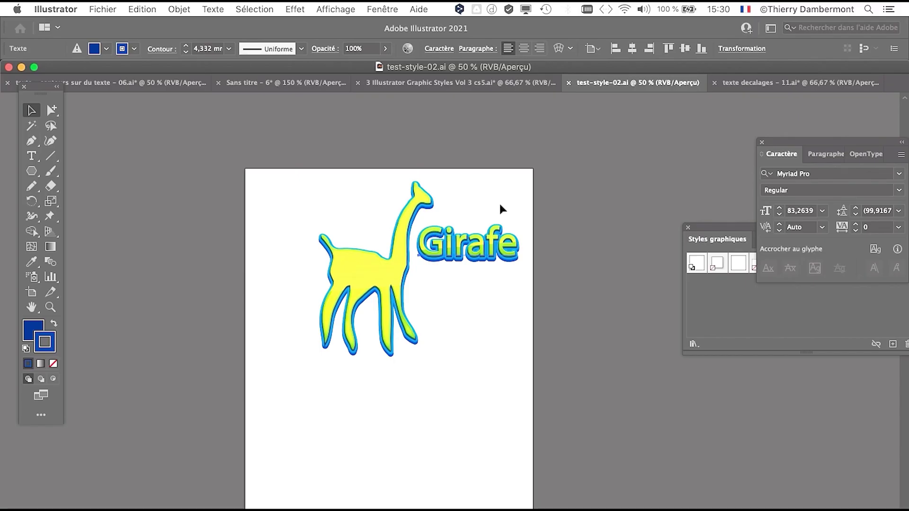
left_click(793, 84)
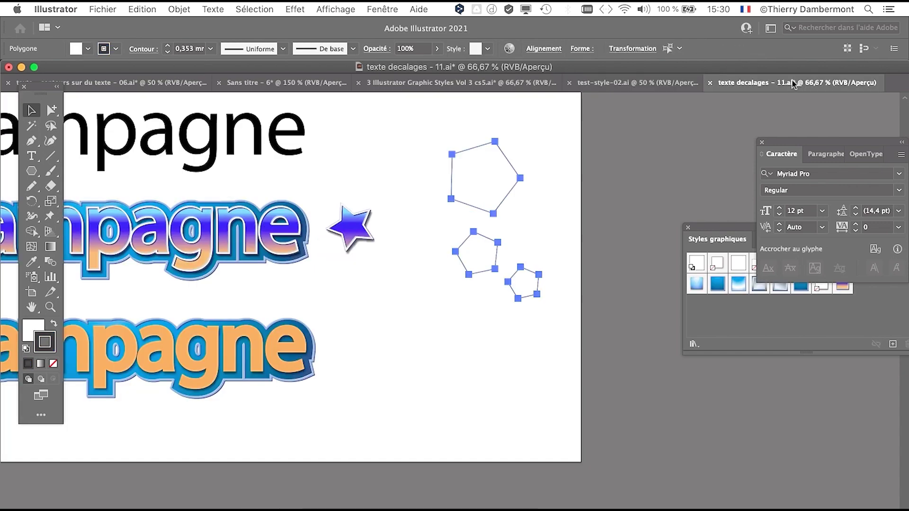
scroll(710, 190, "right", 5)
left_click_drag(713, 234, 496, 121)
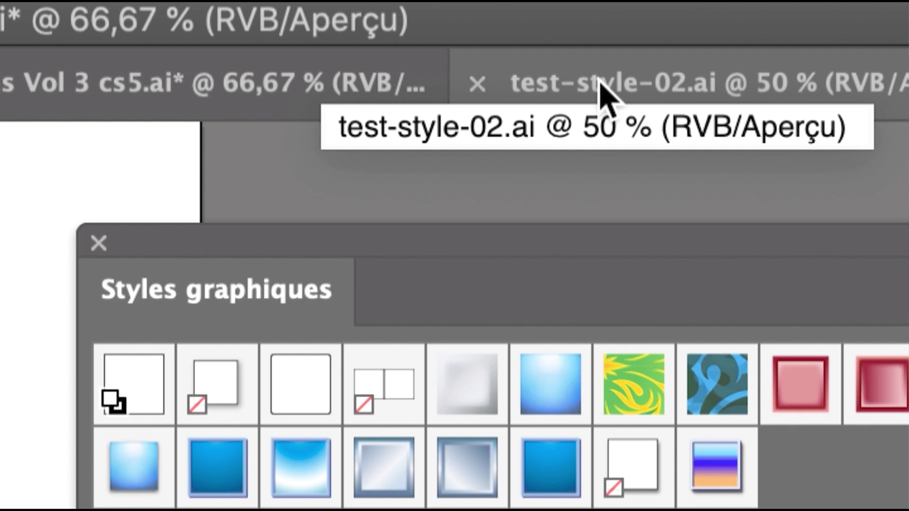
Compare the graphic styles stored in test-style-02.ai with those in texte decalages - 11.ai, keeping the Graphic Styles panel clear of the artwork.
left_click(600, 84)
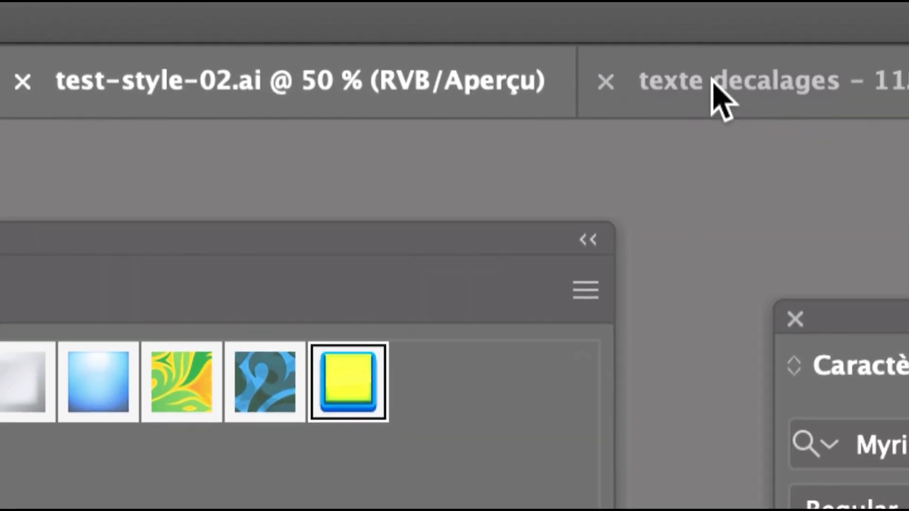
left_click(714, 81)
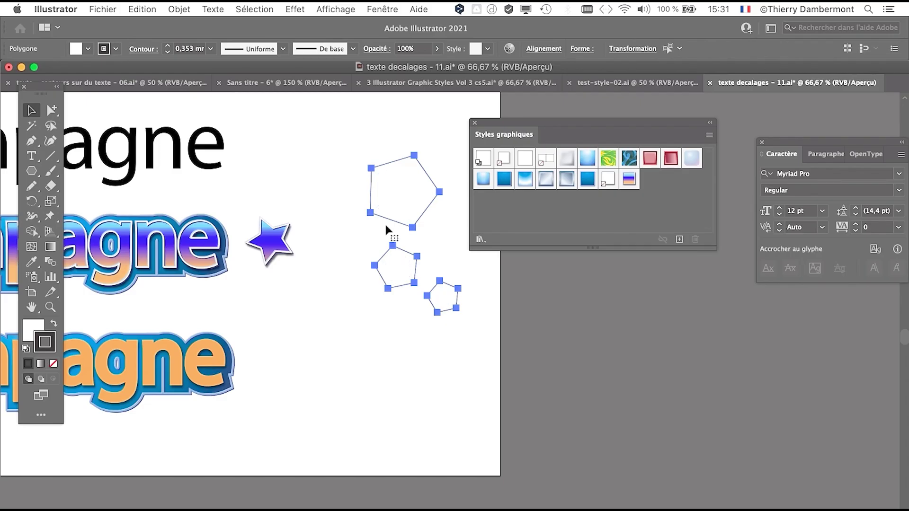
left_click_drag(504, 122, 605, 124)
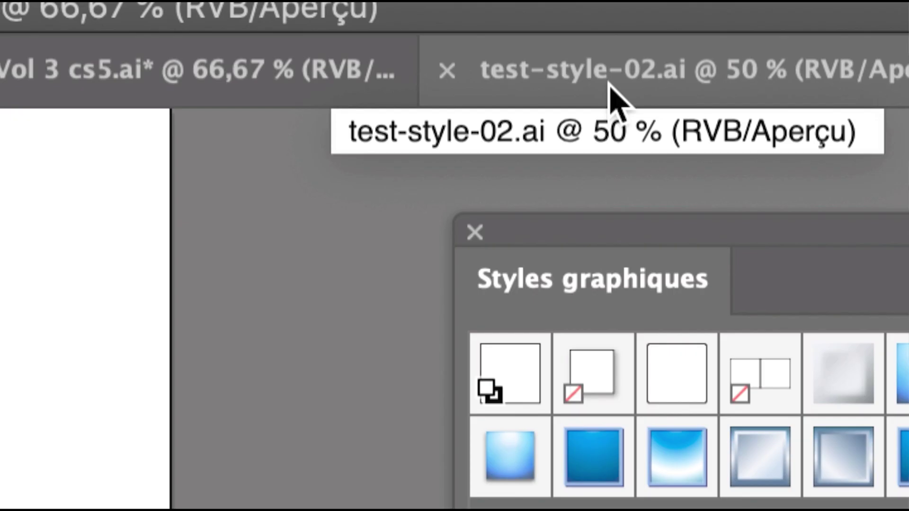
left_click(609, 85)
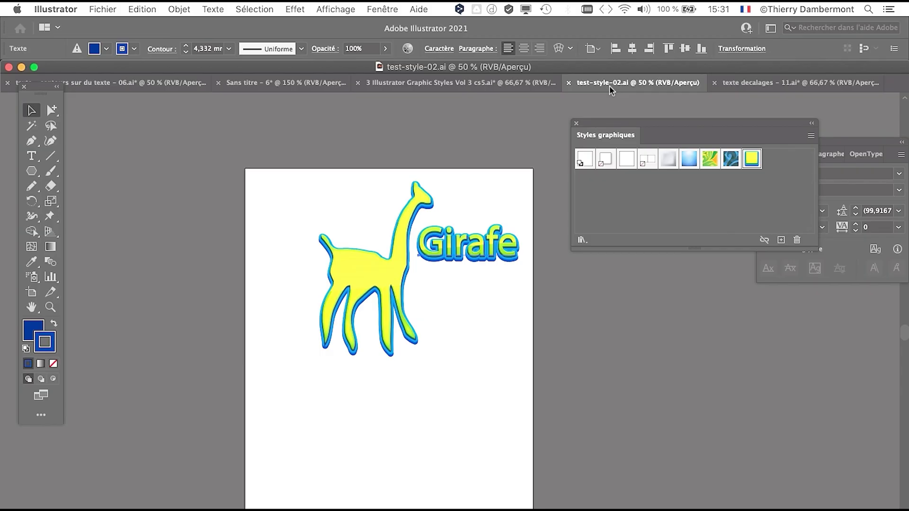
Move the Girafe text slightly down and to the right, away from the giraffe's neck, and deselect it.
key("super+plus")
key("super+plus")
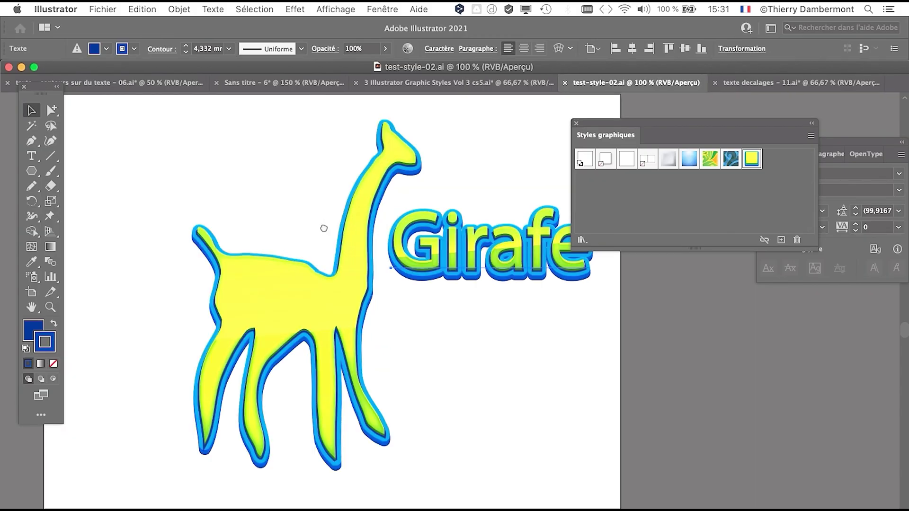
left_click_drag(323, 229, 259, 222)
left_click(282, 257)
left_click(382, 247)
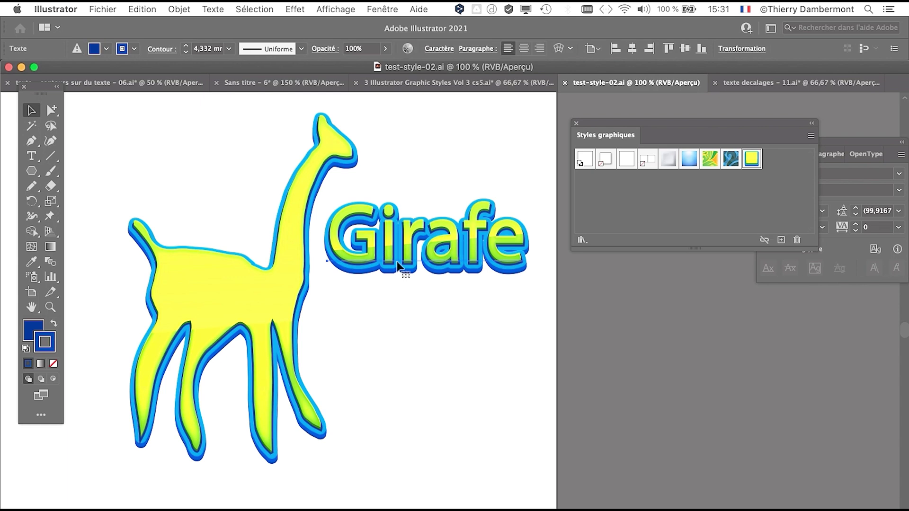
left_click(417, 186)
mouse_move(384, 259)
left_mouse_down()
mouse_move(457, 275)
mouse_move(386, 272)
left_mouse_up()
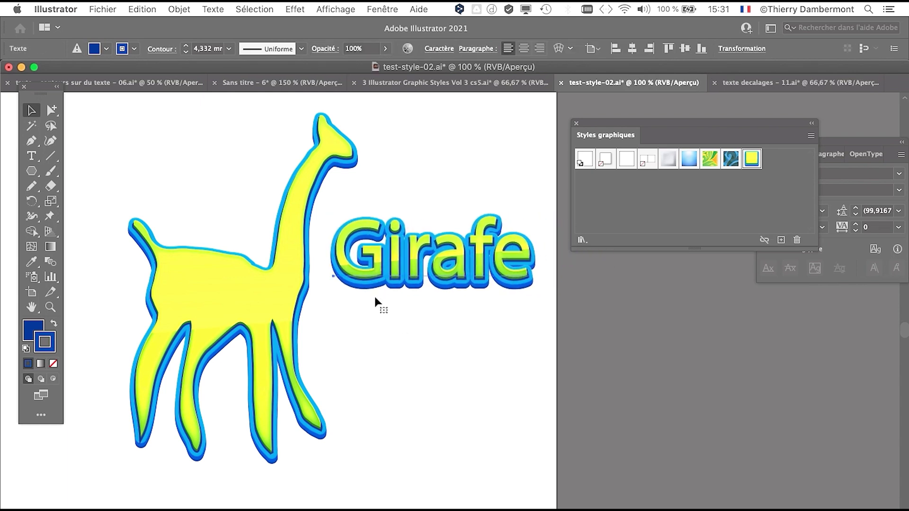
left_click(299, 273)
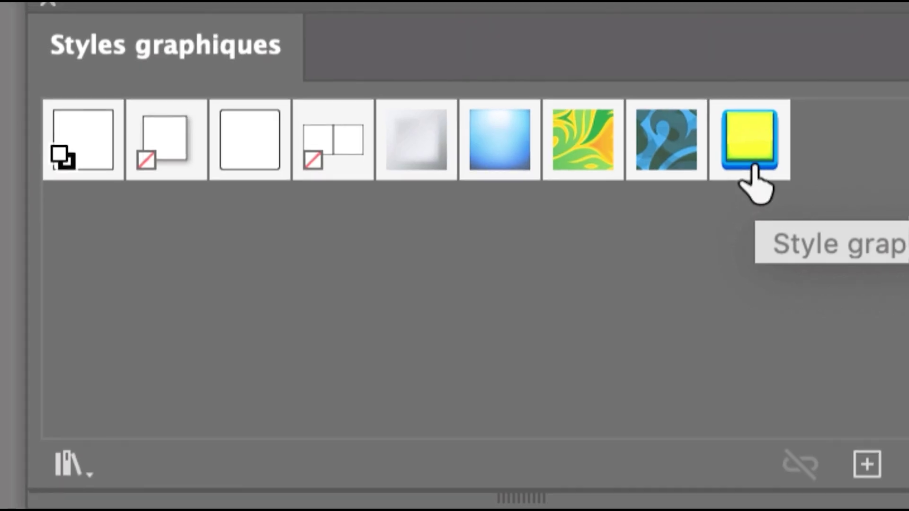
Apply the yellow-and-blue graphic style to the giraffe group, move the Graphic Styles panel next to the giraffe's neck, and deselect the artwork.
left_click(843, 162)
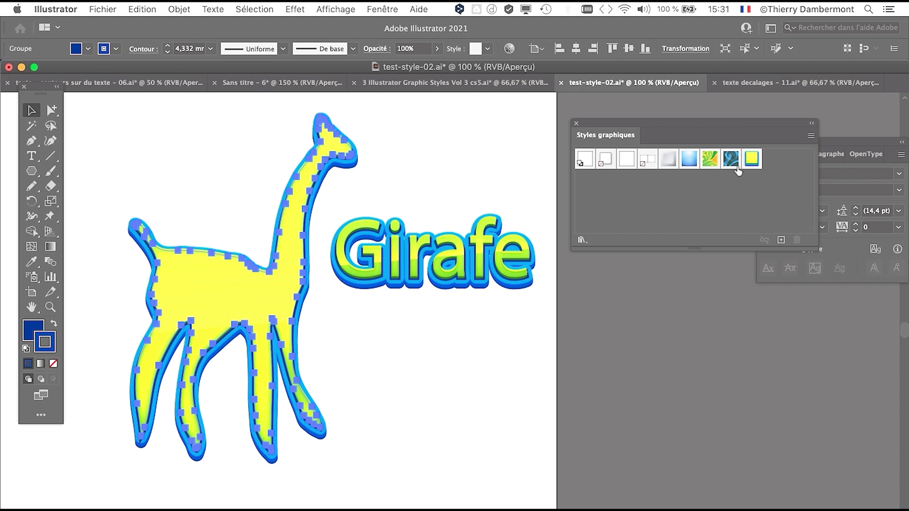
left_click(750, 160)
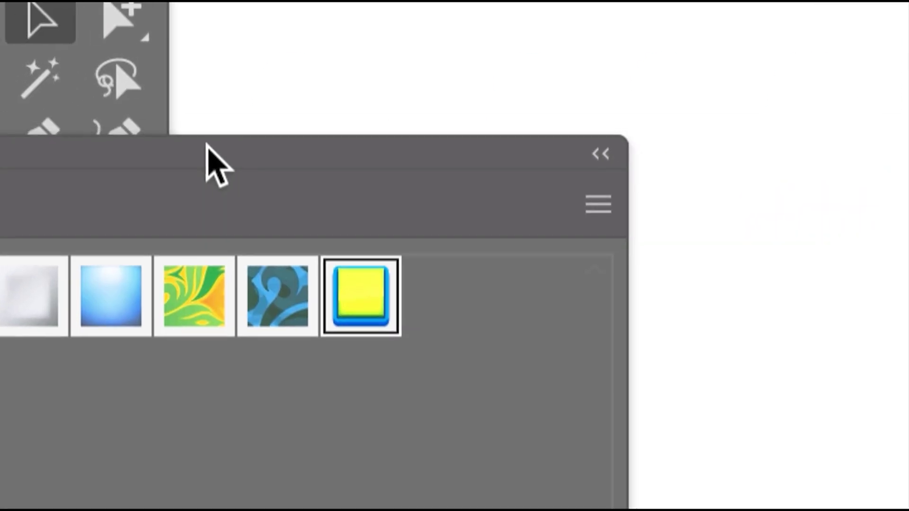
left_click_drag(206, 144, 310, 143)
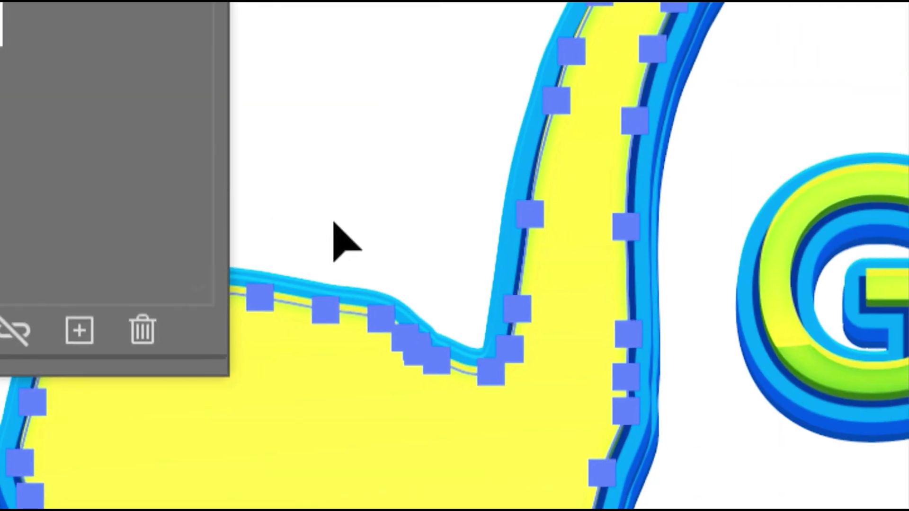
left_click(834, 501)
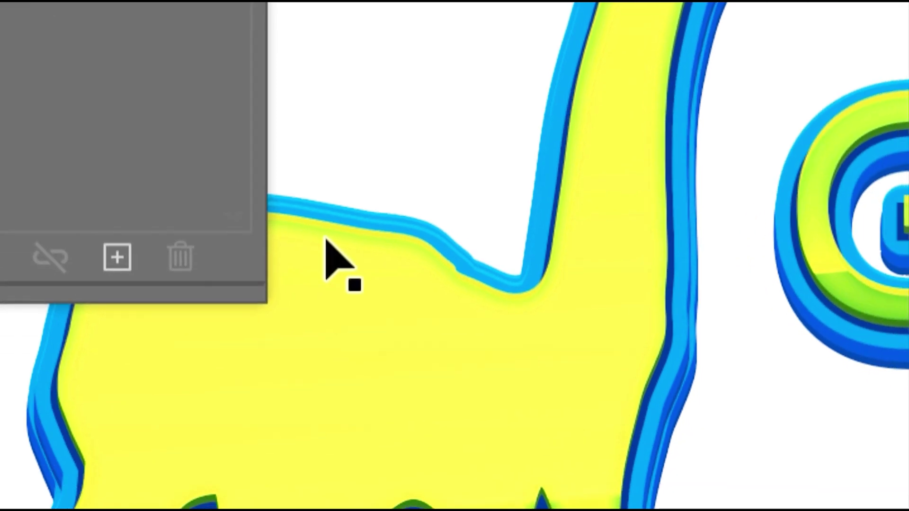
Check which graphic style is attached to the giraffe and compare its look with the Girafe text.
left_click(438, 393)
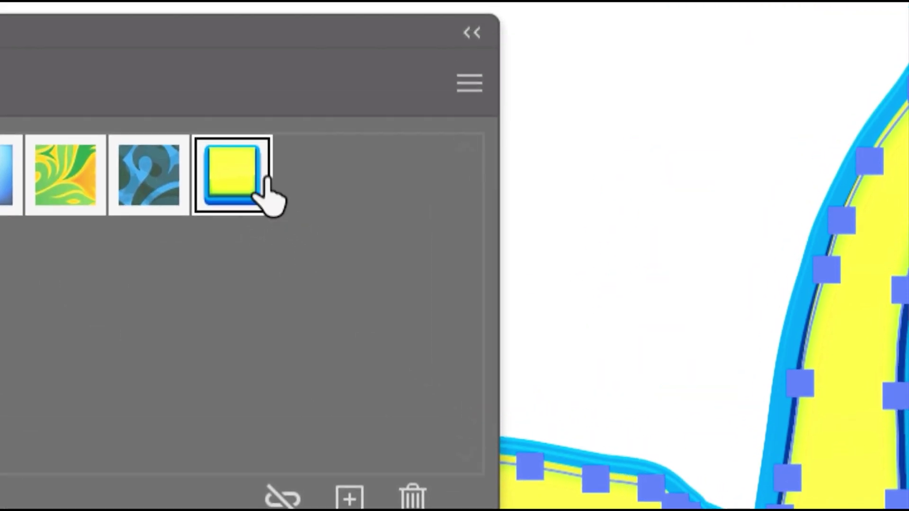
left_click(234, 206)
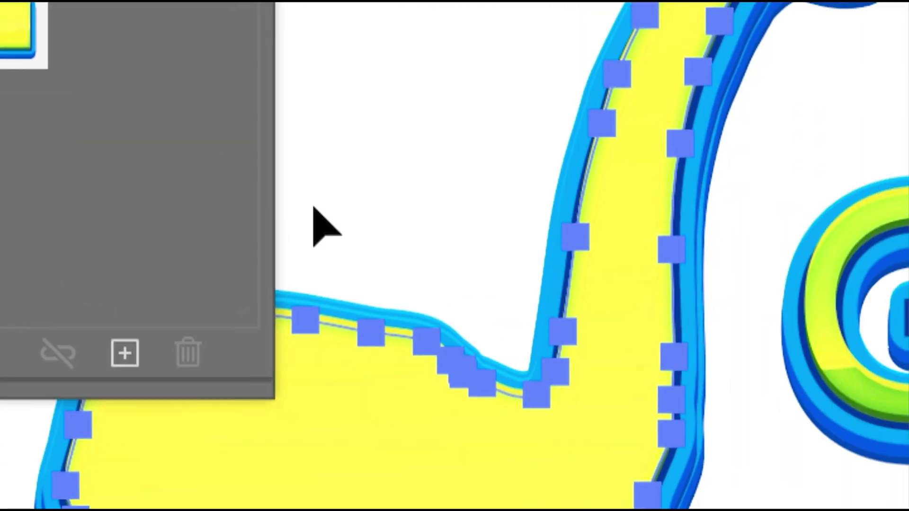
left_click(636, 296)
left_click(424, 231)
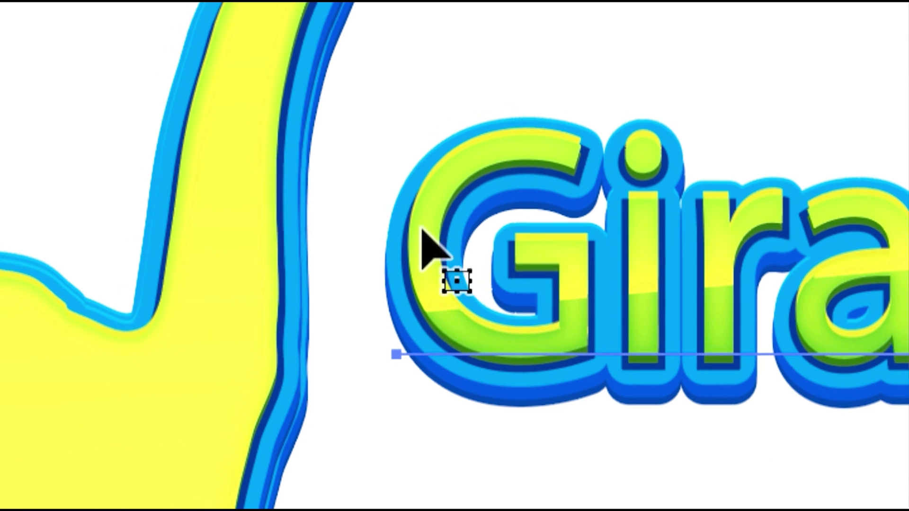
left_click(213, 151)
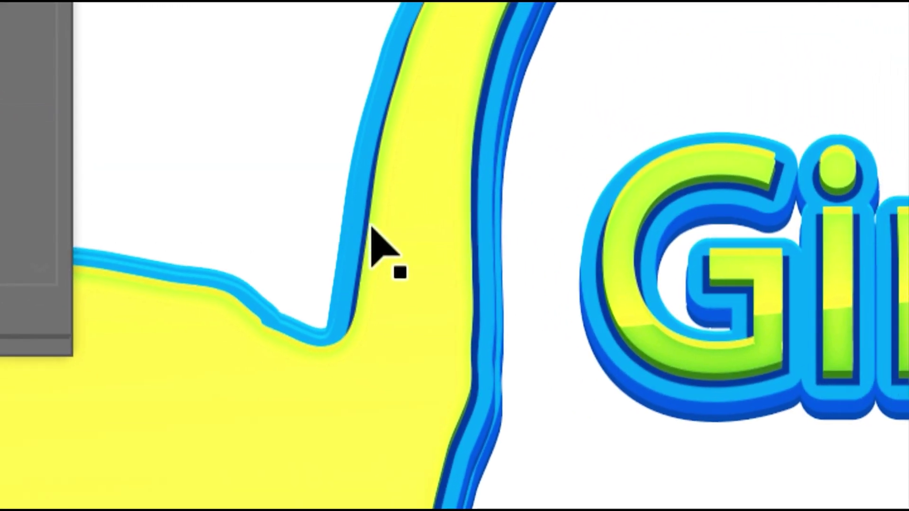
left_click(440, 282)
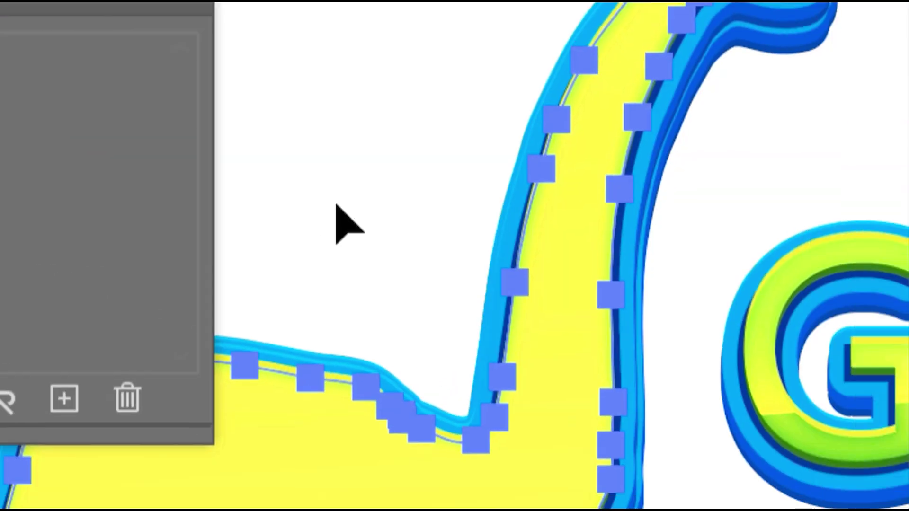
left_click(693, 333)
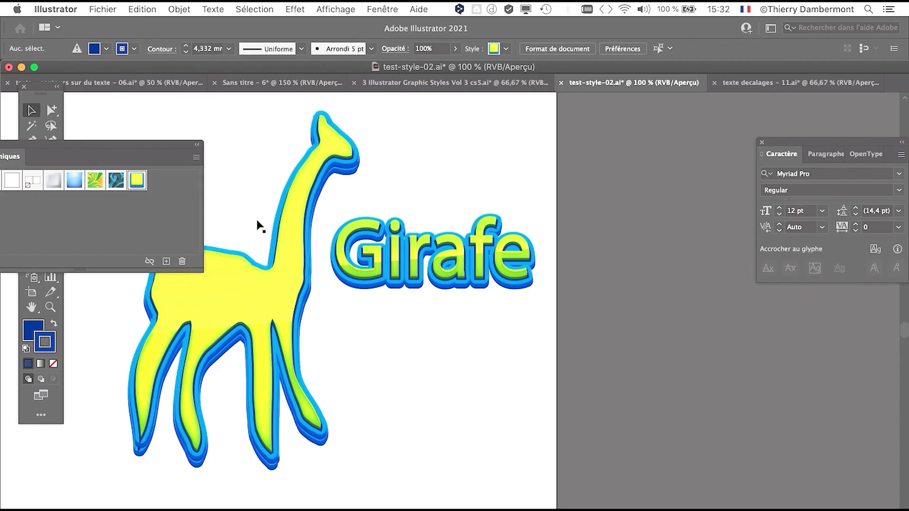
Copy the styled giraffe from test-style-02.ai and switch to the document texte decalages - 11.ai.
left_click(290, 271)
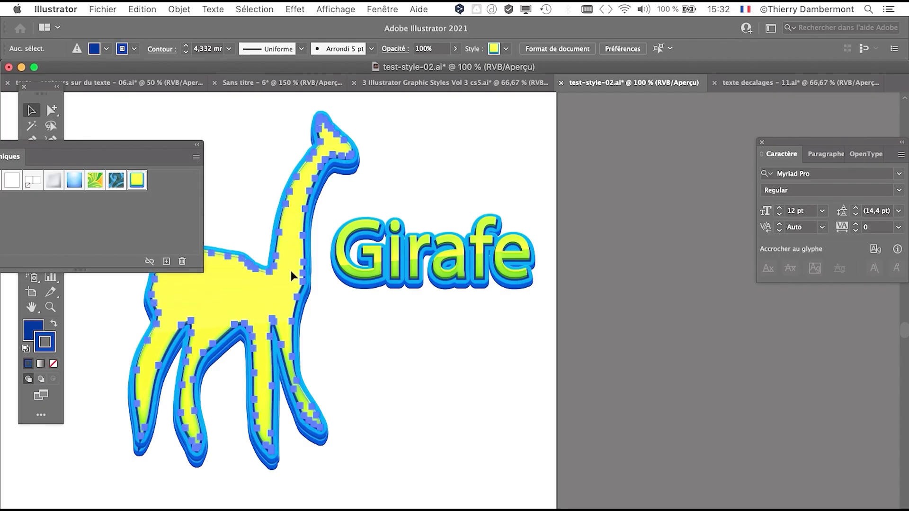
left_click(144, 9)
left_click(160, 70)
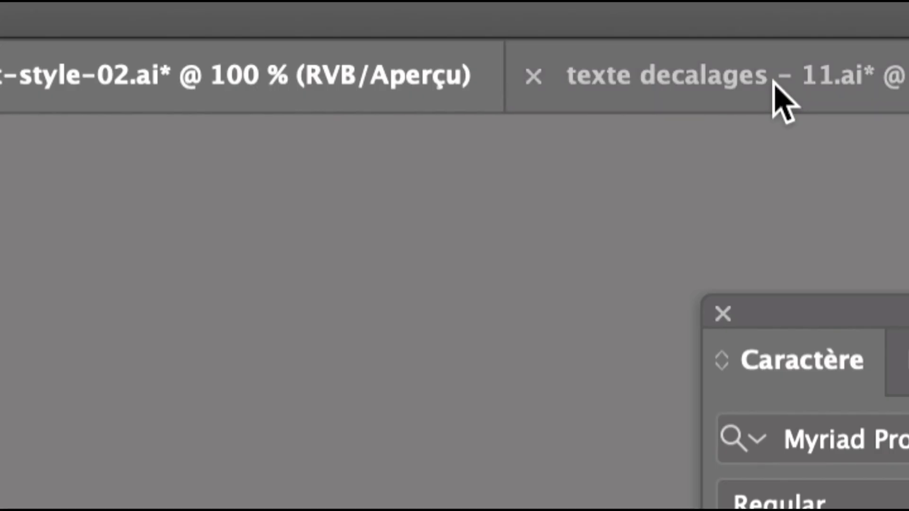
left_click(775, 85)
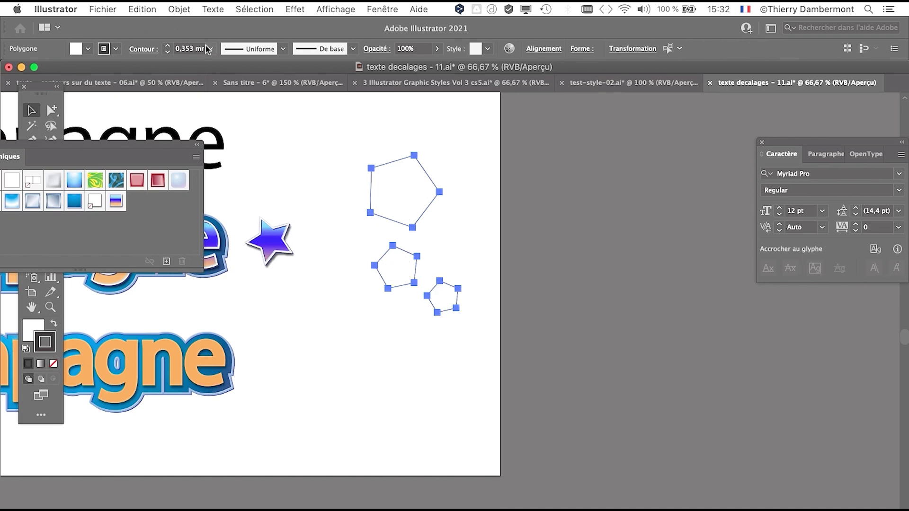
Paste the giraffe to bring in its graphic style, move it off the artboard, and delete the pasted artwork.
left_click(352, 115)
left_click(142, 9)
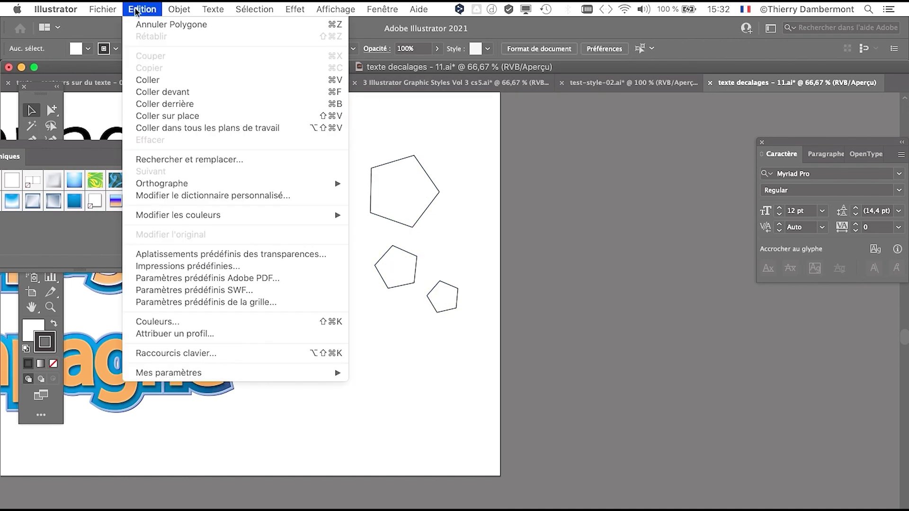
left_click(166, 80)
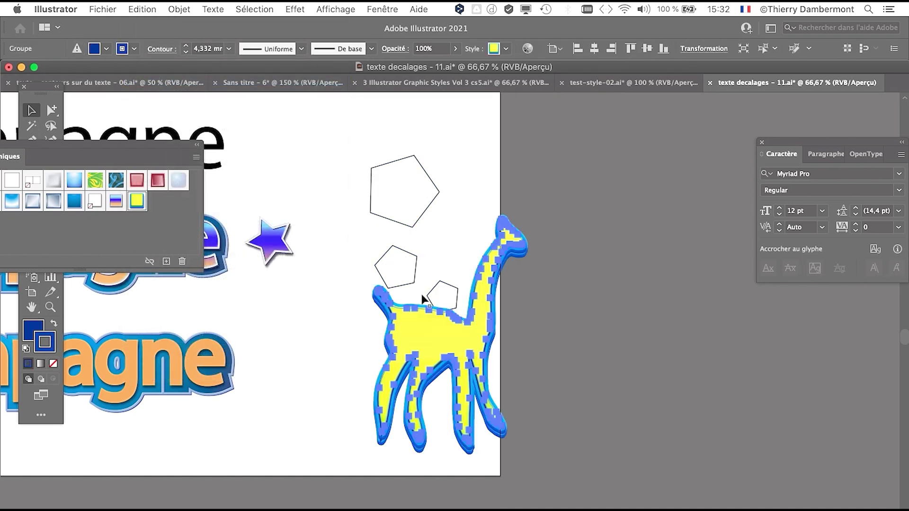
left_click_drag(444, 337, 607, 247)
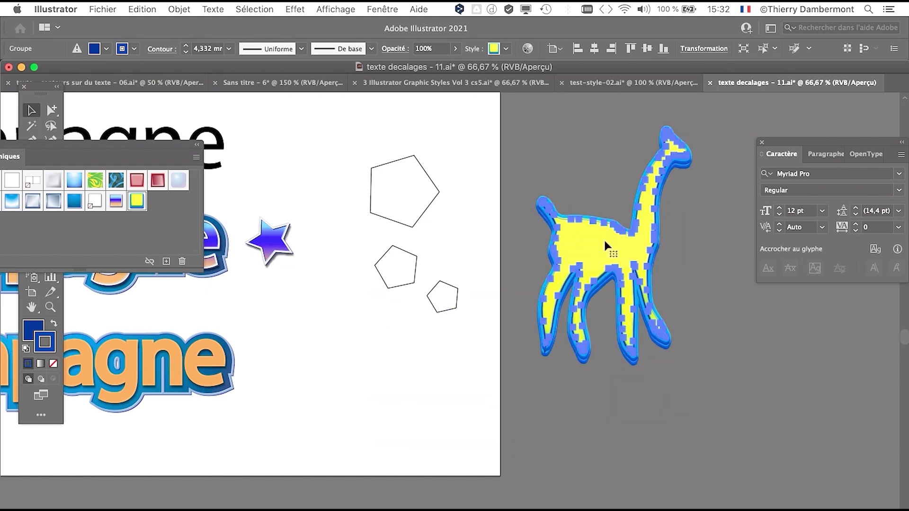
key("Delete")
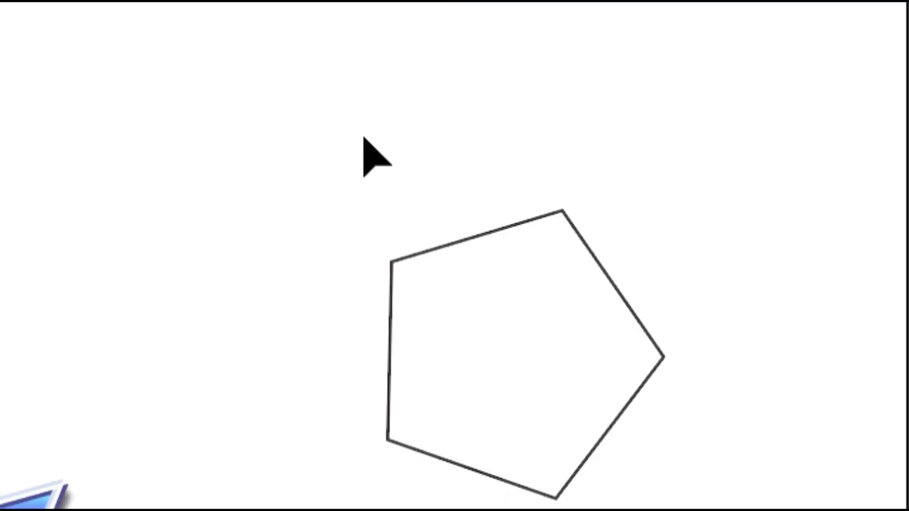
Apply the imported yellow-and-blue graphic style to all three pentagons, deselect them, and move the Graphic Styles panel off the artboard.
left_click_drag(364, 139, 747, 510)
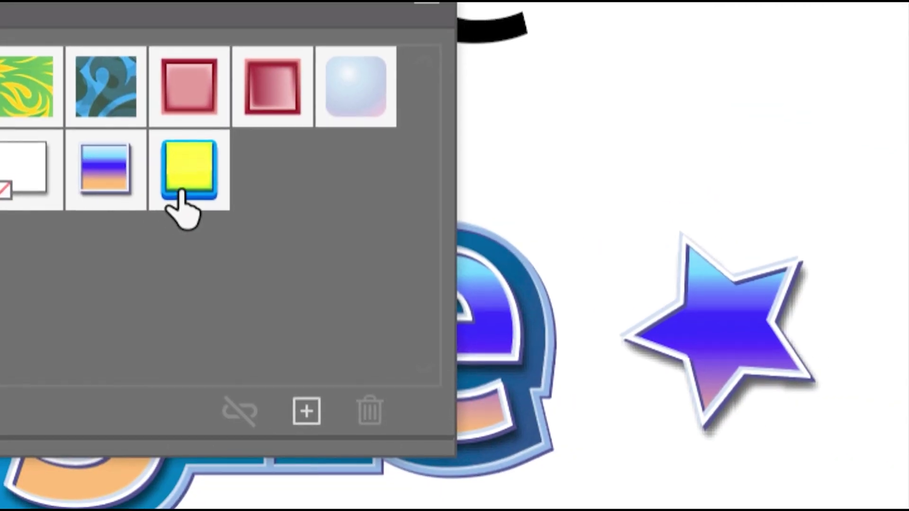
left_click(182, 190)
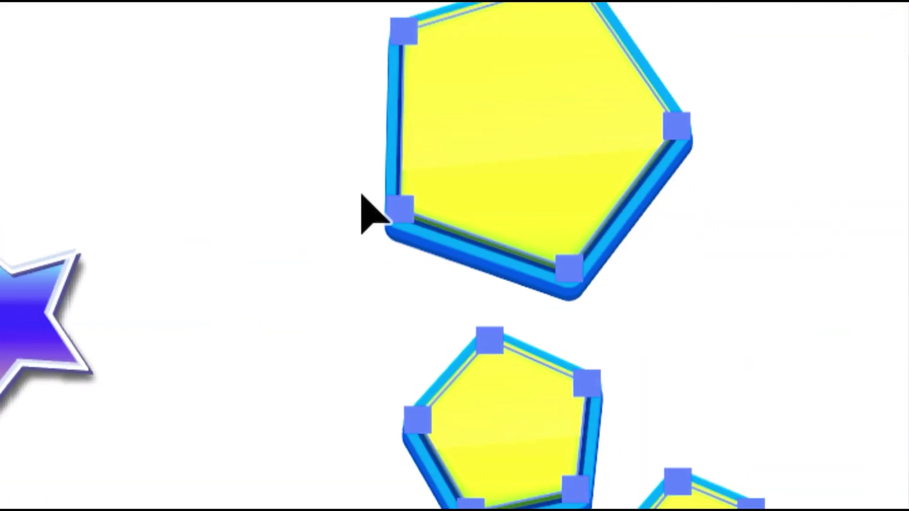
left_click(370, 216)
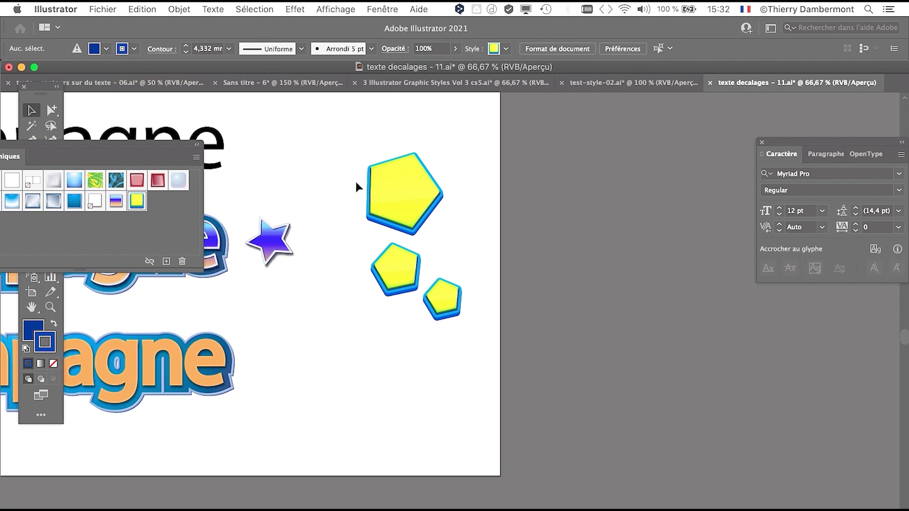
left_click_drag(165, 132, 306, 100)
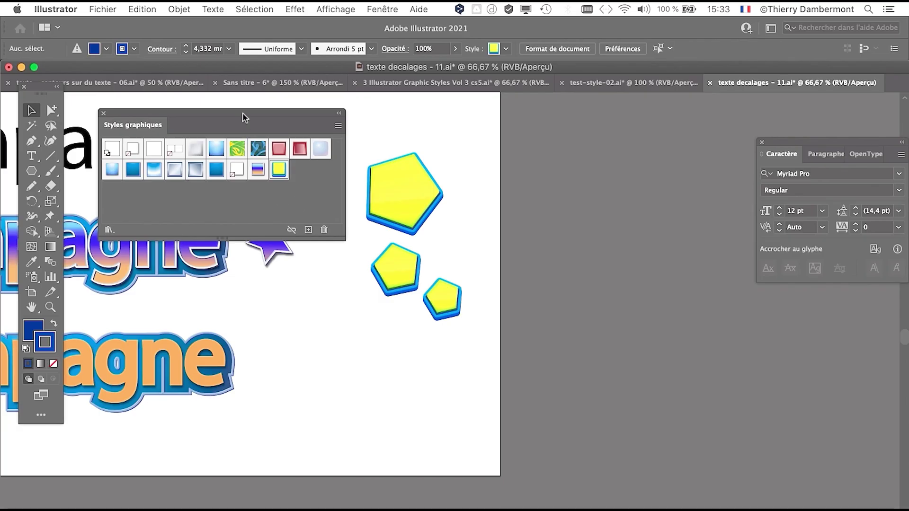
left_click_drag(244, 116, 676, 333)
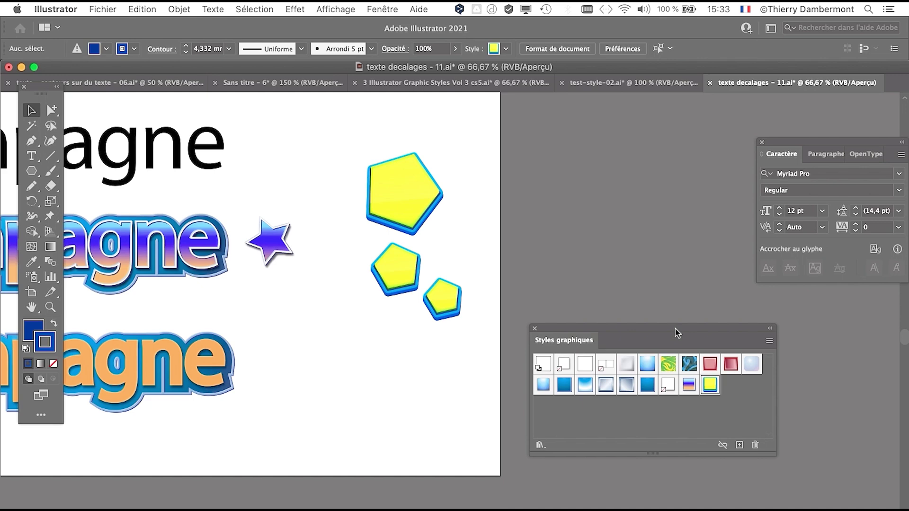
Switch to Firefox and browse the Google Images results for "download illustrator style".
key("super+Tab")
key("super+Tab")
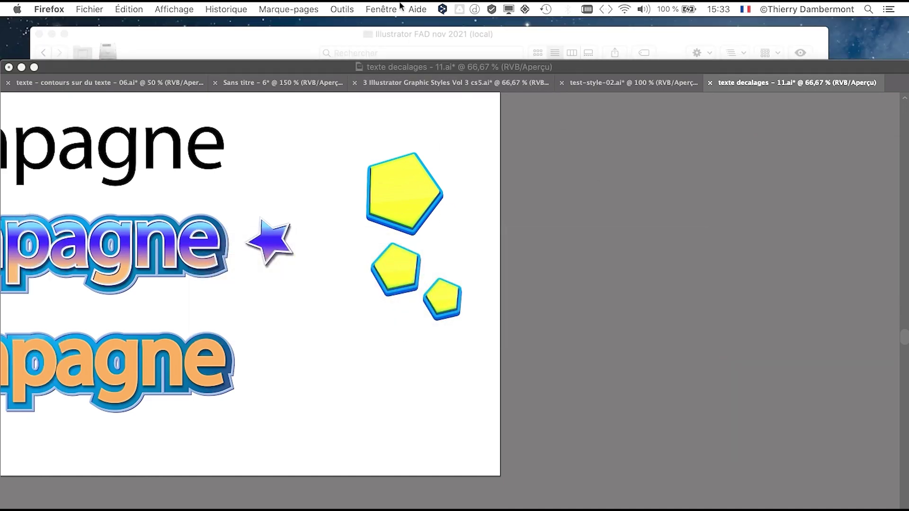
left_click(382, 9)
left_click(389, 48)
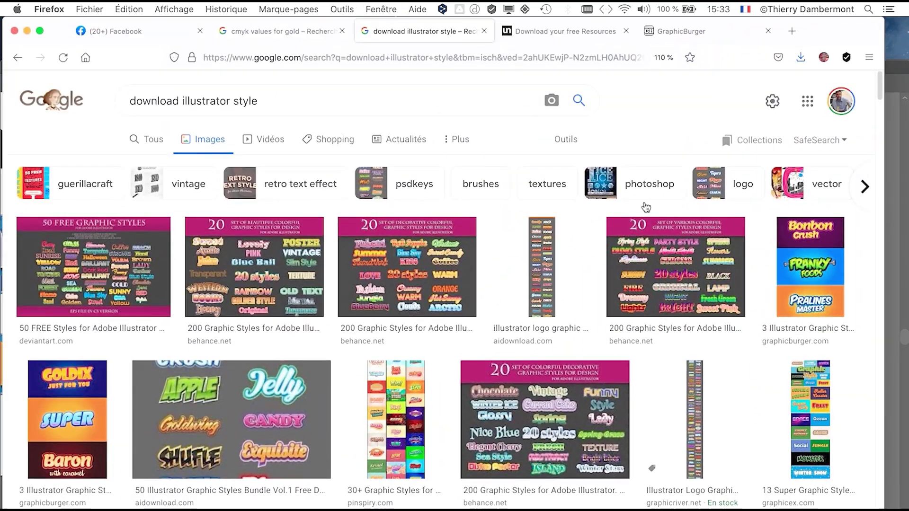
scroll(616, 297, "down", 3)
scroll(615, 297, "down", 15)
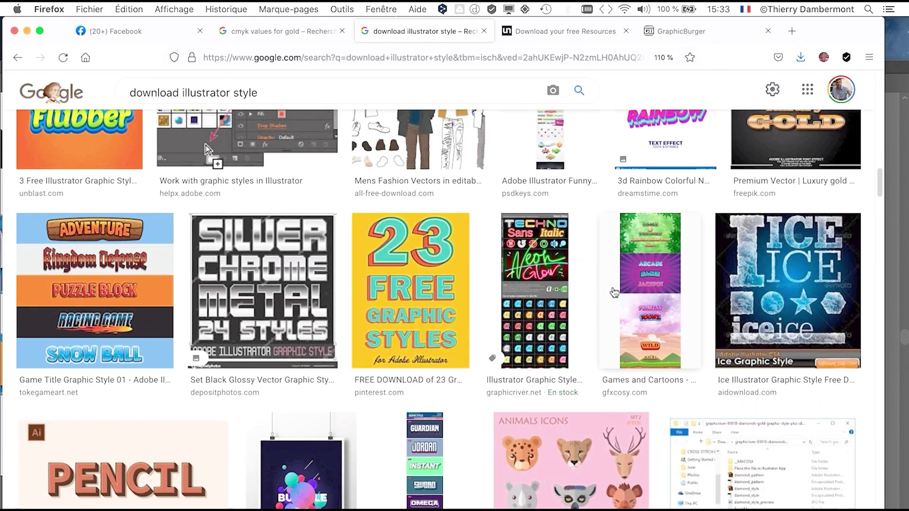
scroll(614, 295, "up", 15)
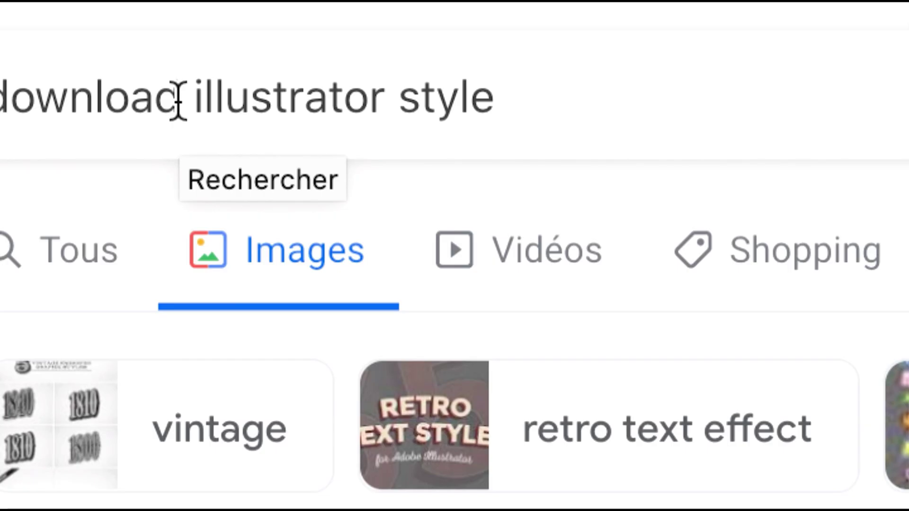
Search Google Images for "download illustrator brushes".
double_click(450, 99)
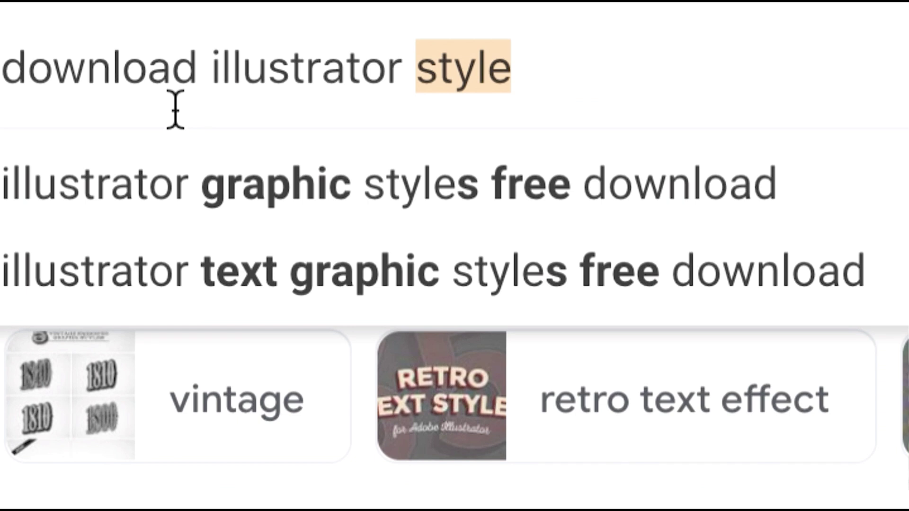
type("brushes")
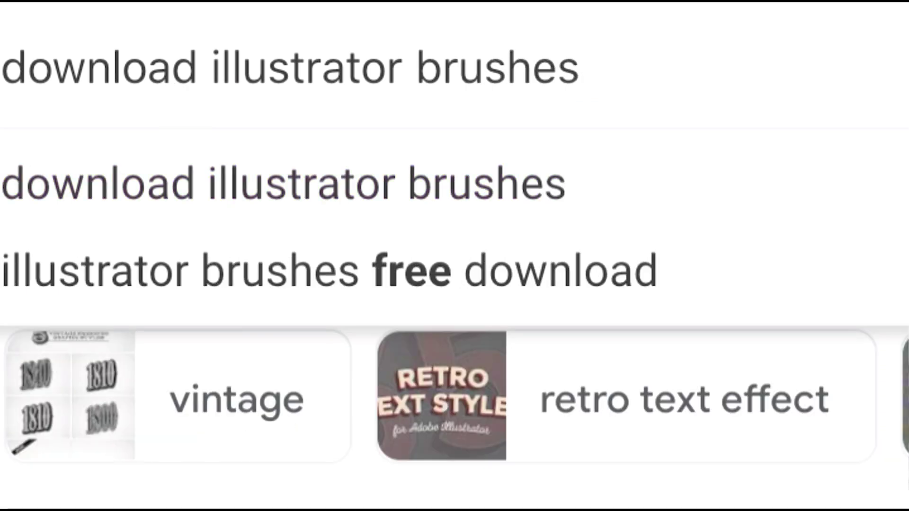
key("Return")
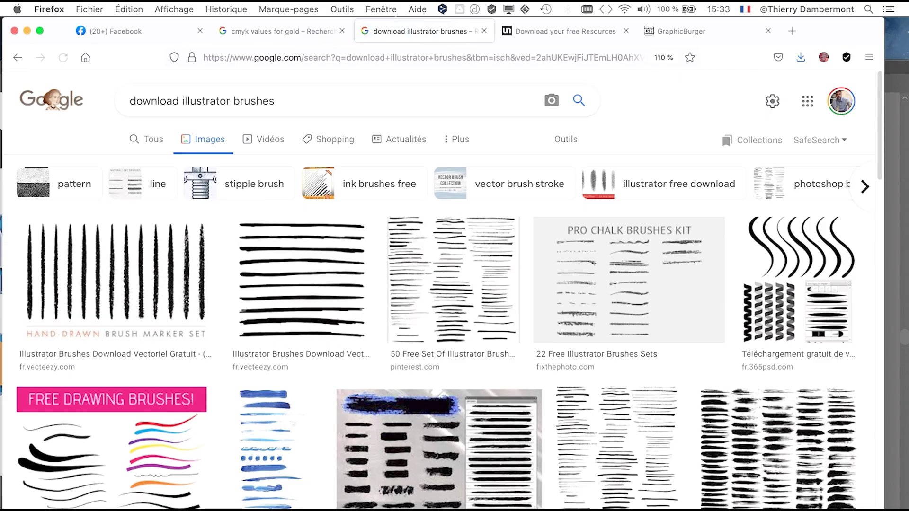
Examine the Illustrator brush results, previewing the 23 packs de brushes Illustrator image before returning to the list.
scroll(449, 290, "down", 3)
scroll(449, 289, "down", 10)
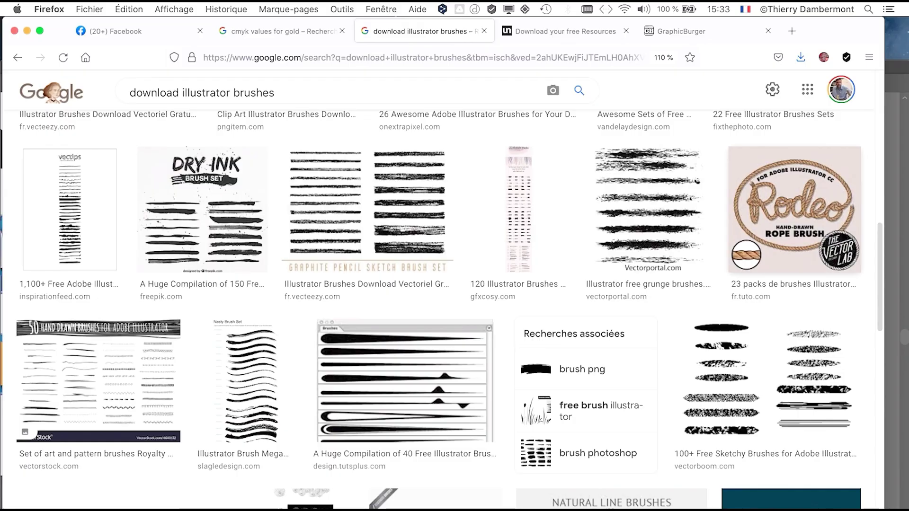
scroll(814, 222, "down", 6)
scroll(454, 308, "down", 3)
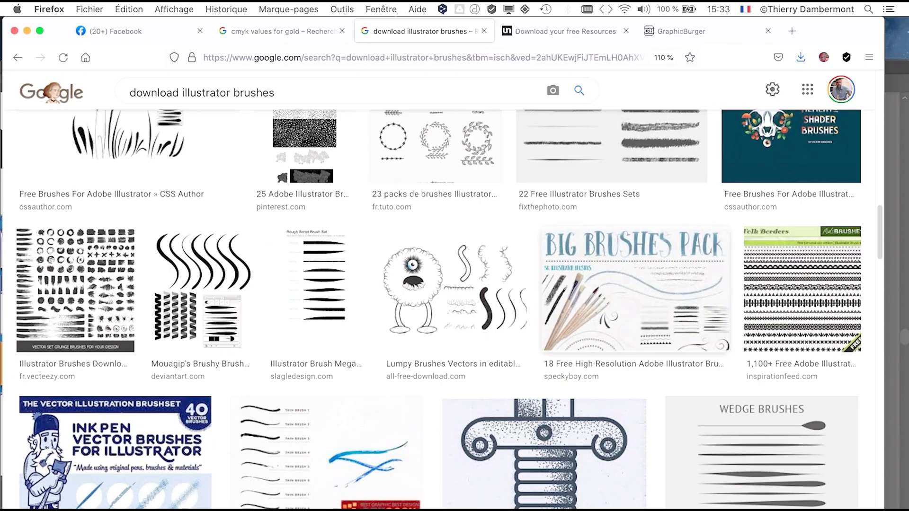
left_click(435, 146)
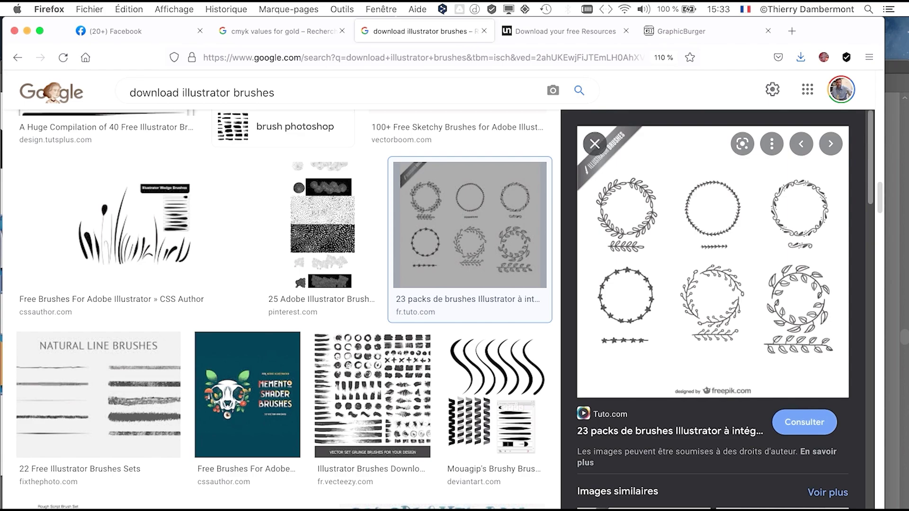
left_click(594, 144)
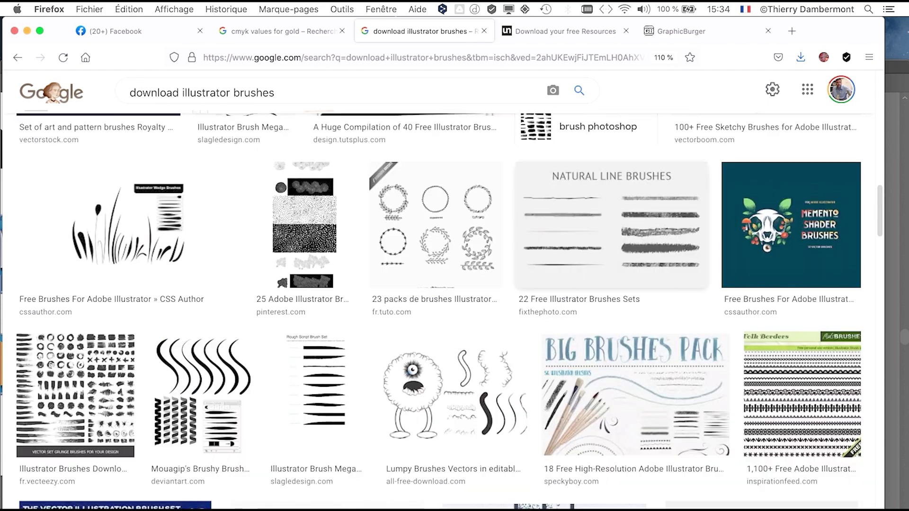
scroll(594, 144, "down", 12)
scroll(445, 308, "down", 12)
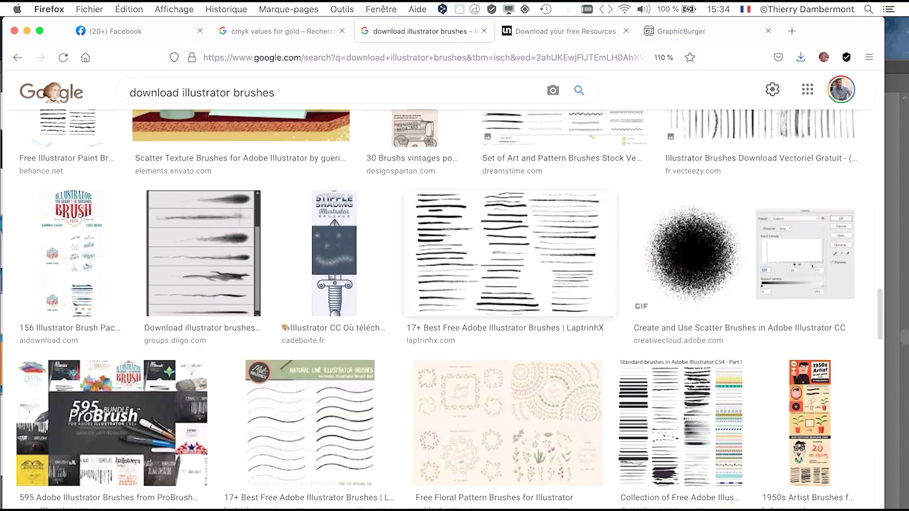
scroll(445, 308, "down", 5)
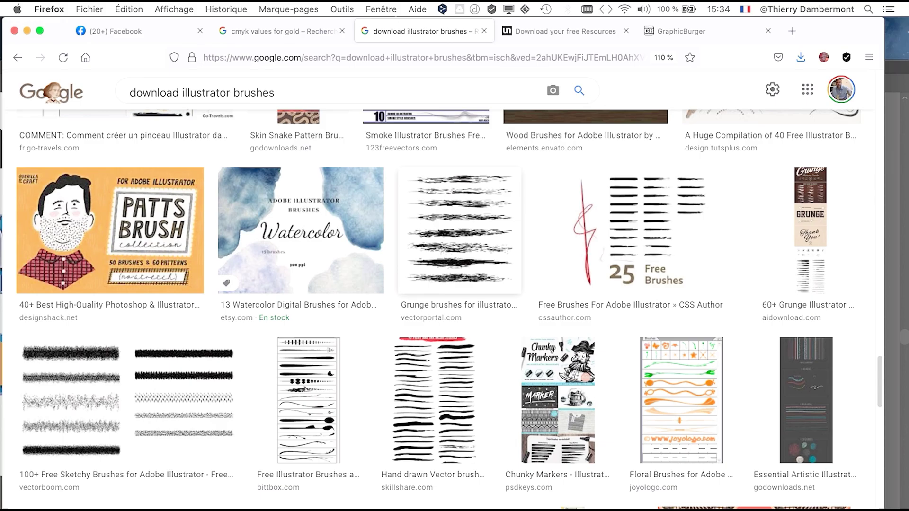
Preview the Floral Brushes for Adobe Illustrator image among the brush results.
scroll(452, 256, "down", 2)
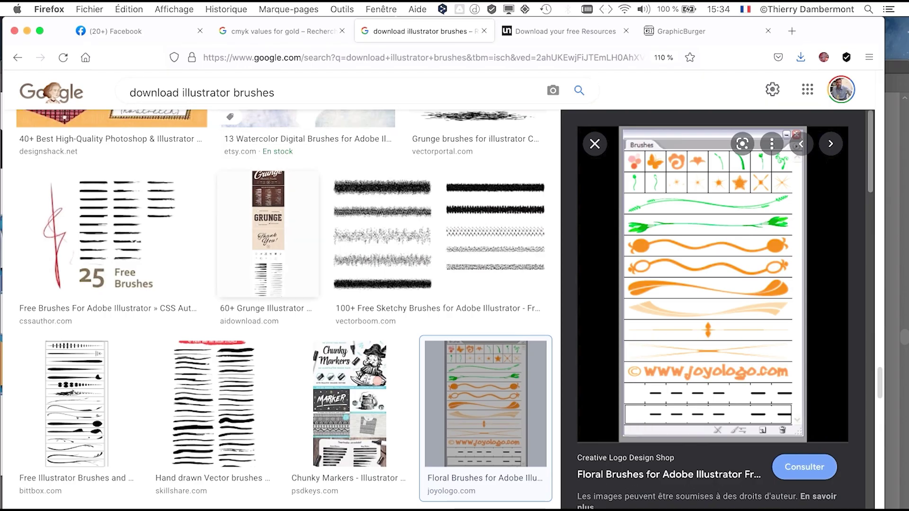
scroll(284, 308, "up", 5)
scroll(284, 308, "up", 5)
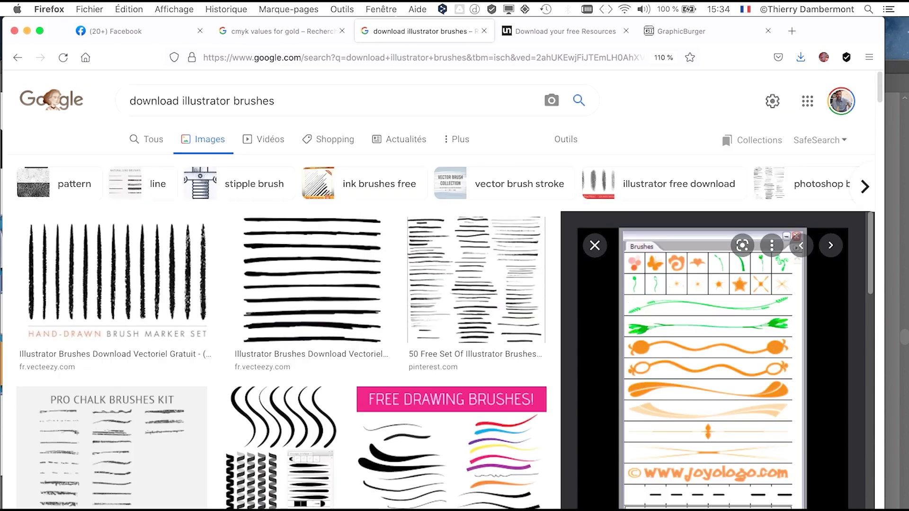
Search Google for "download illustrator pattern" and show the image results.
left_click(147, 139)
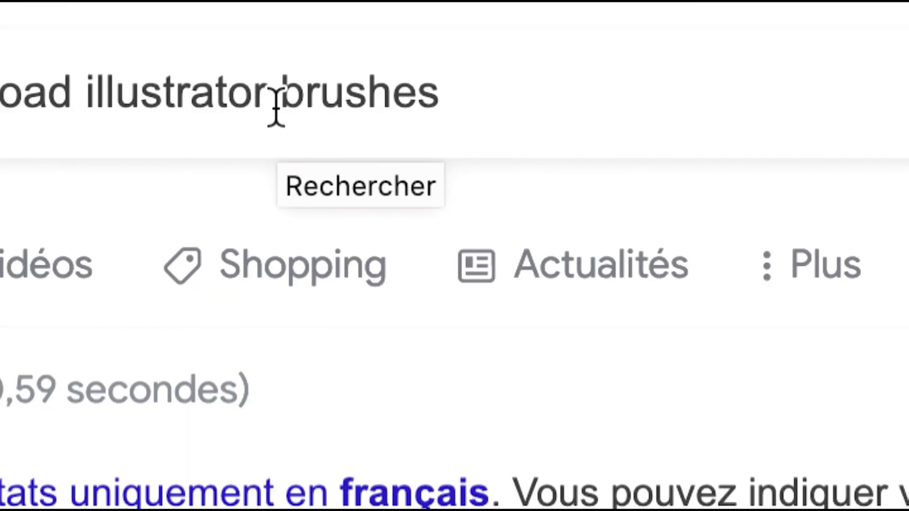
left_click_drag(280, 95, 441, 91)
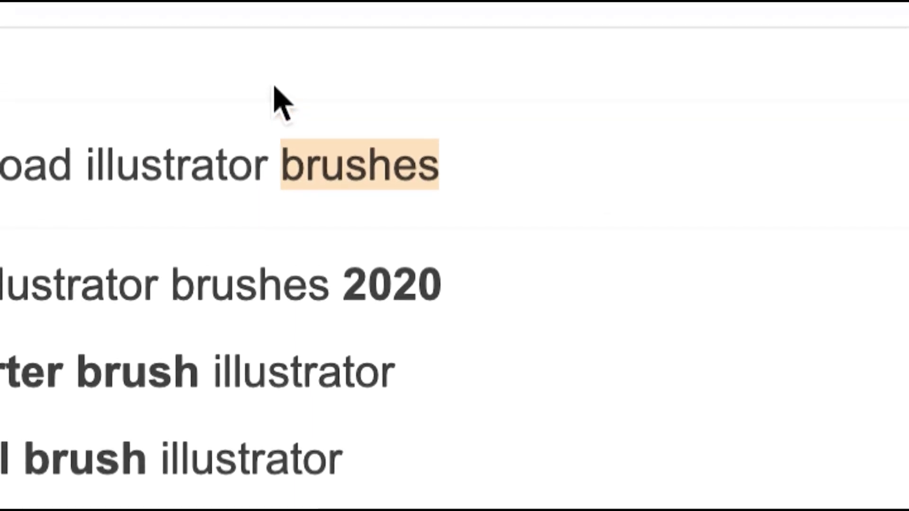
type("pattern")
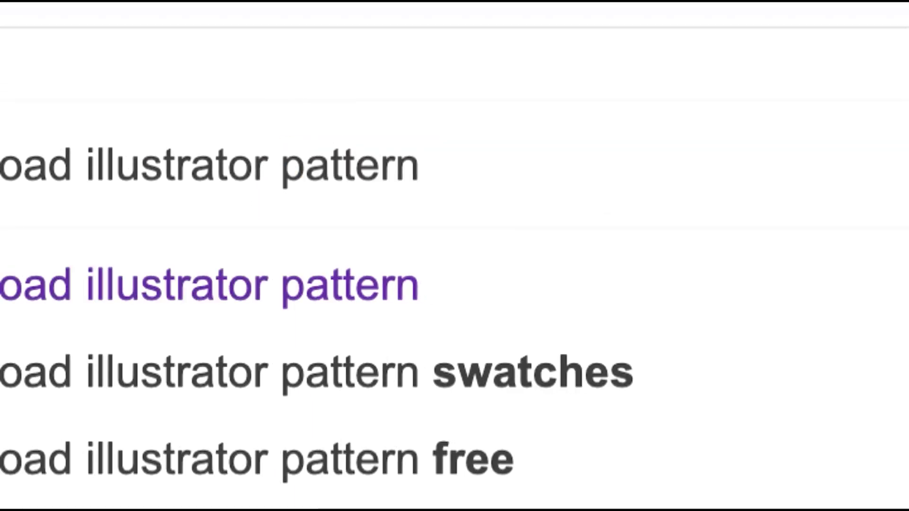
key("Return")
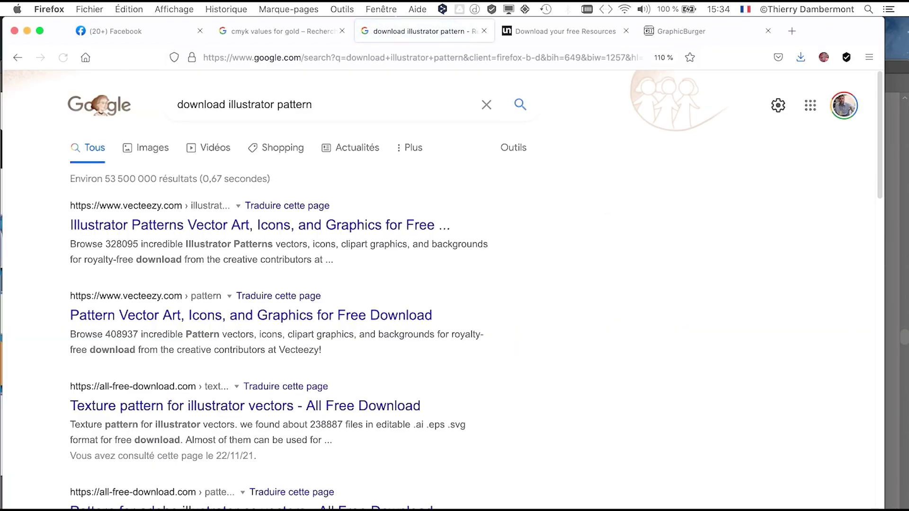
left_click(152, 148)
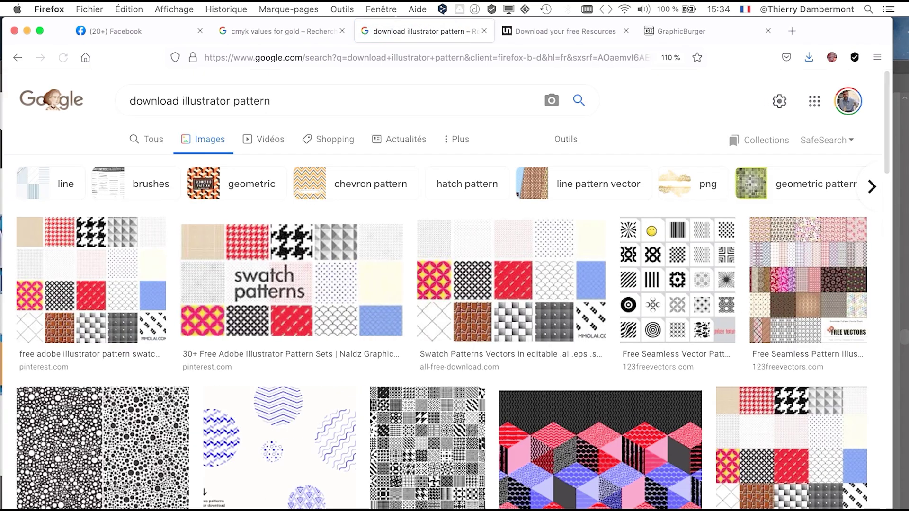
Browse the image results for downloadable Illustrator patterns and return to the start of the list.
left_click_drag(893, 265, 896, 265)
scroll(513, 279, "down", 15)
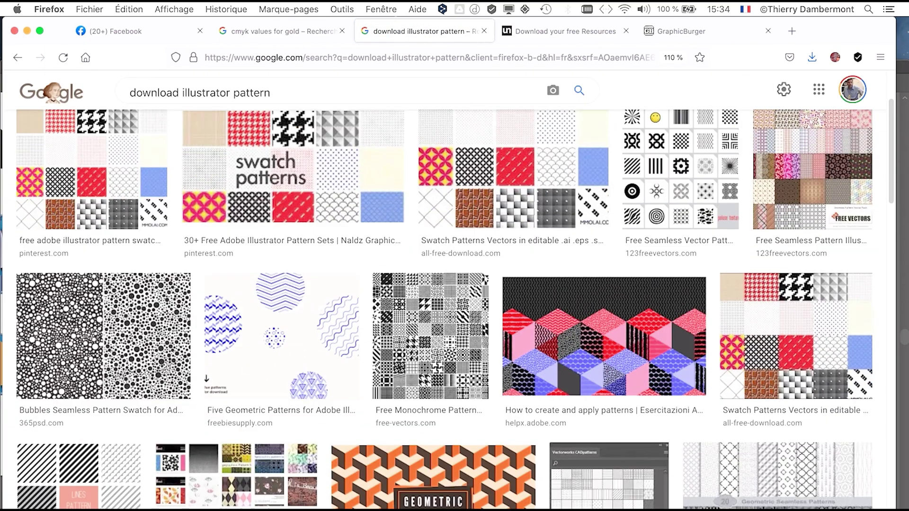
scroll(456, 310, "down", 10)
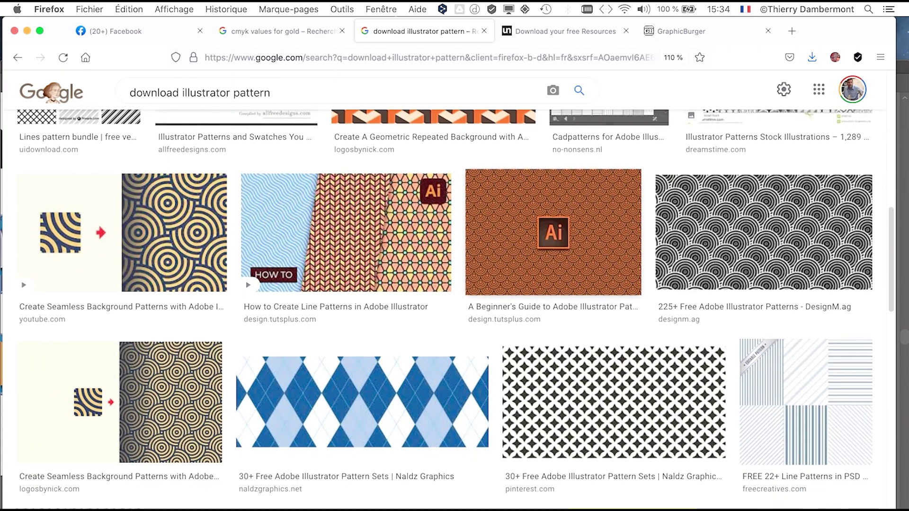
scroll(456, 309, "down", 20)
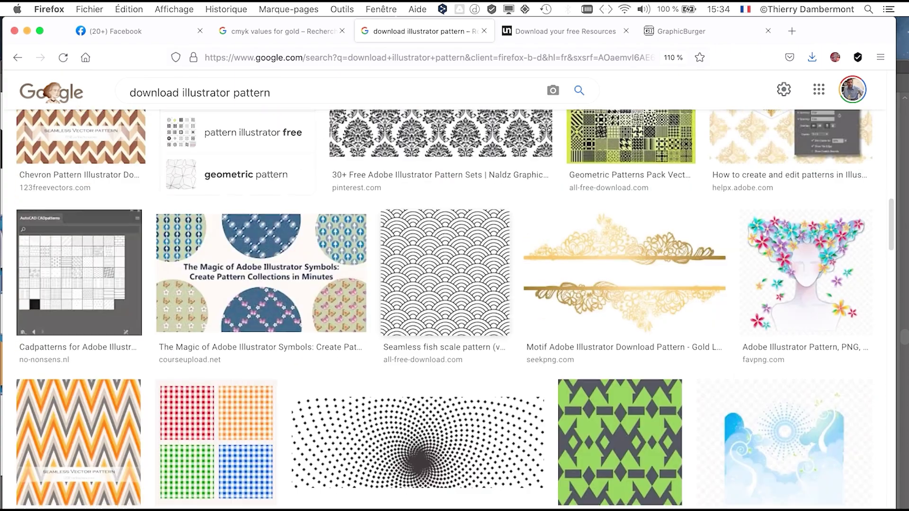
scroll(456, 310, "down", 15)
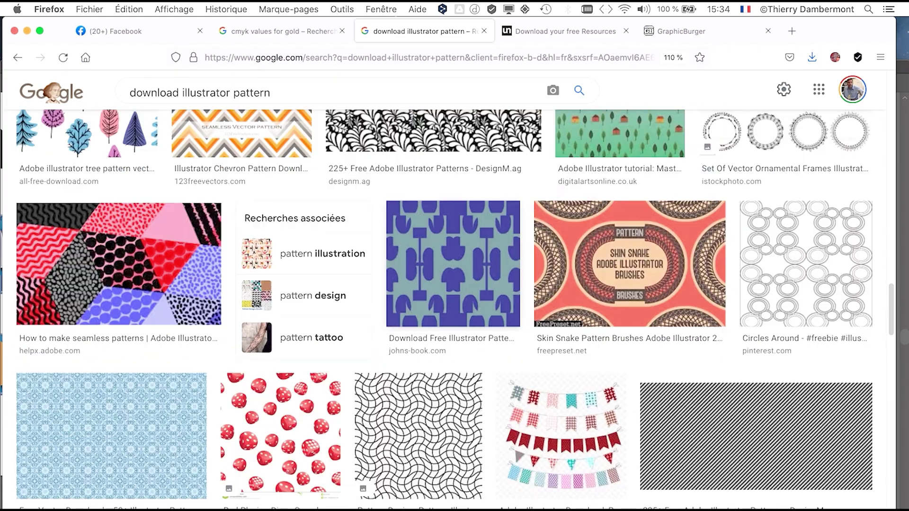
scroll(456, 310, "up", 20)
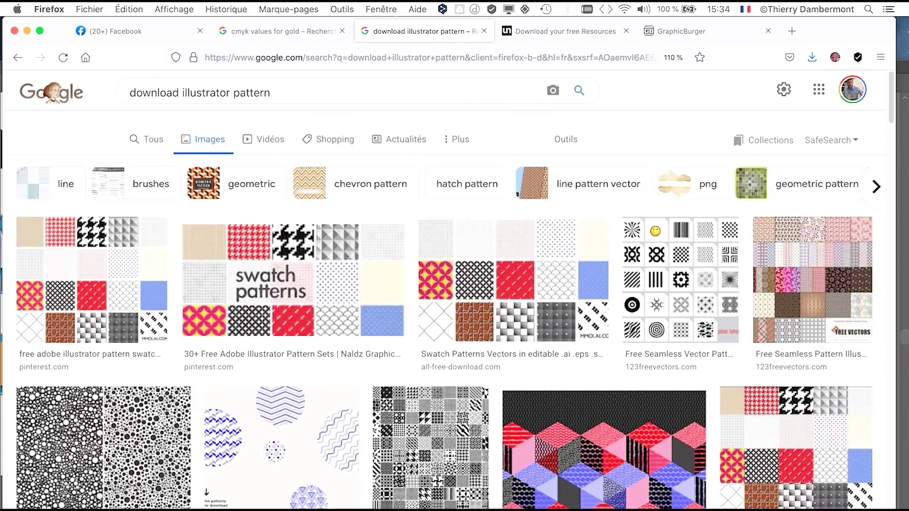
Search Google Images for "download illustrator symbol" and browse the results.
left_click_drag(233, 101, 254, 102)
type("symbol")
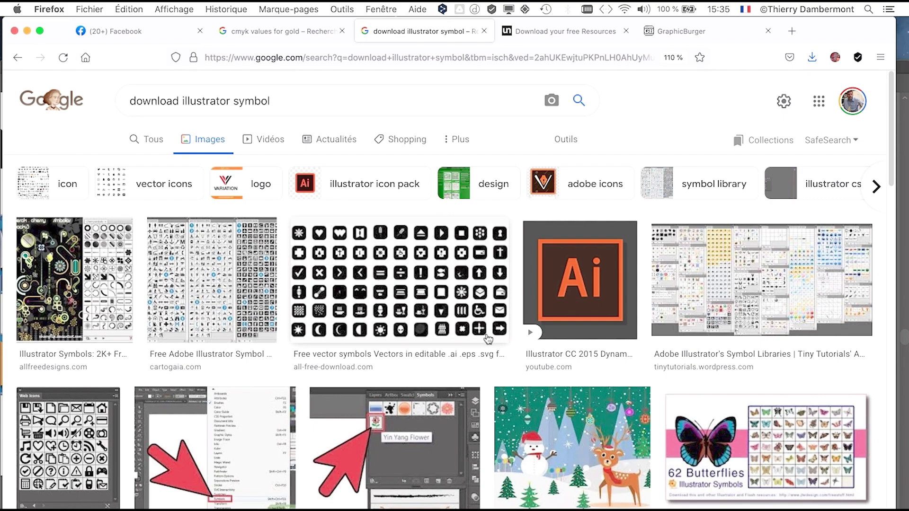
scroll(487, 338, "down", 10)
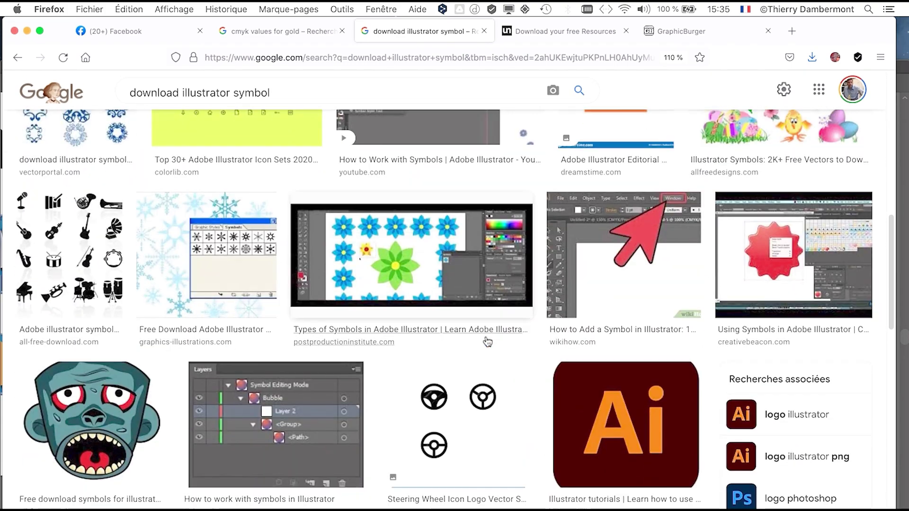
scroll(487, 342, "down", 10)
scroll(484, 336, "down", 2)
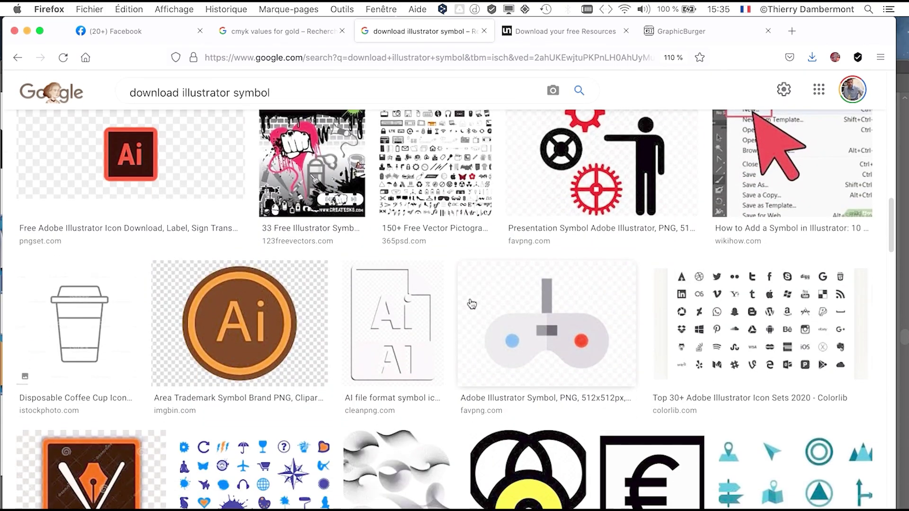
Preview the 150+ Free Vector Pictogram Icons image, close the preview and look through the symbol results again.
left_click(431, 181)
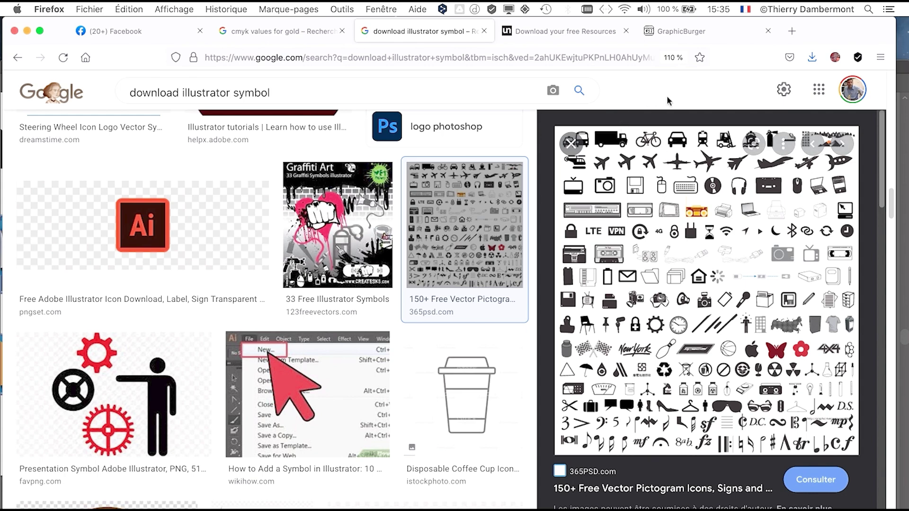
left_click(571, 146)
scroll(619, 339, "down", 2)
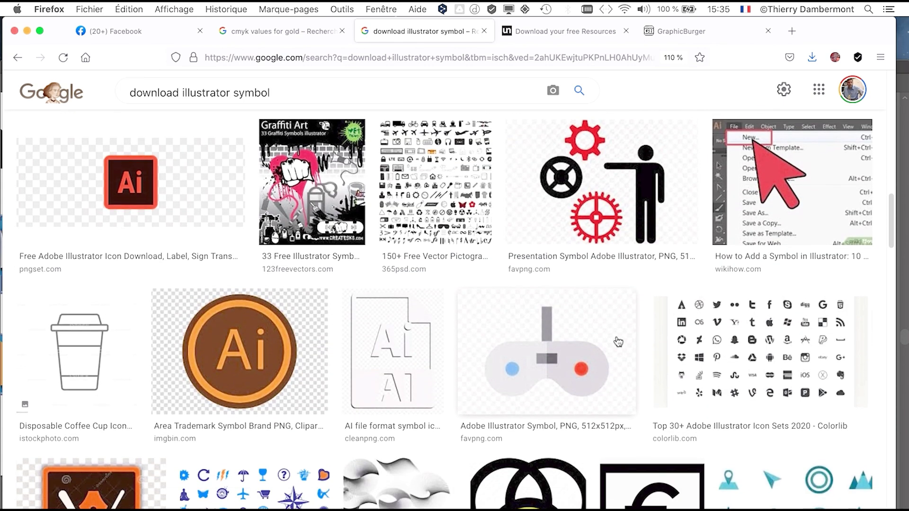
scroll(618, 341, "up", 5)
scroll(618, 341, "down", 10)
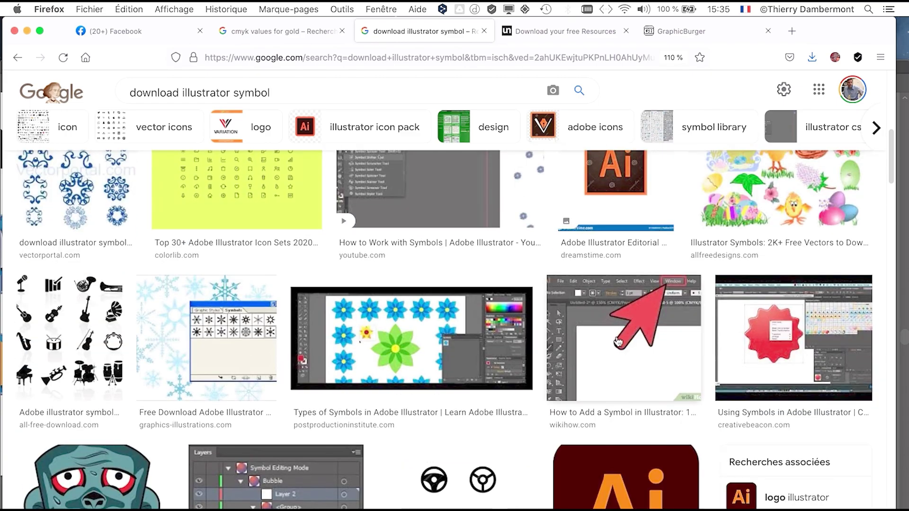
Search Google Images for "download illustrator gradient" and browse the gradient swatch results.
double_click(237, 92)
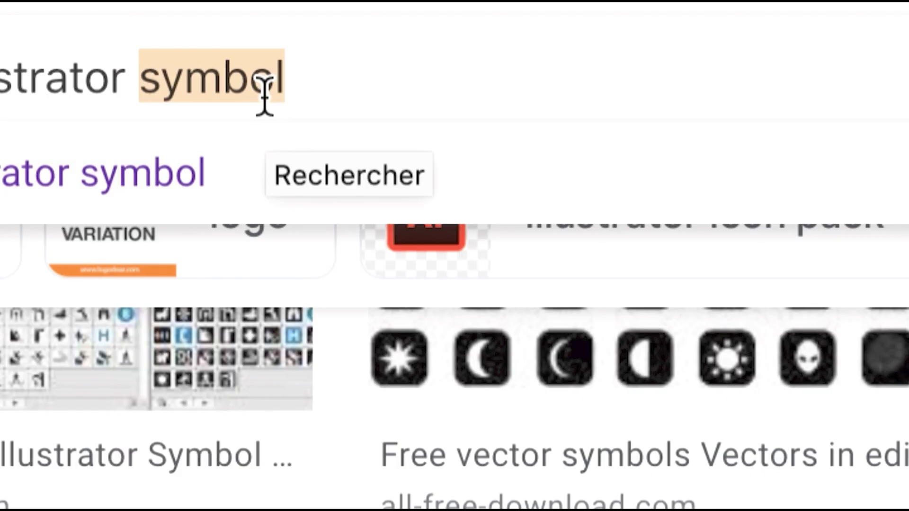
type("gradient")
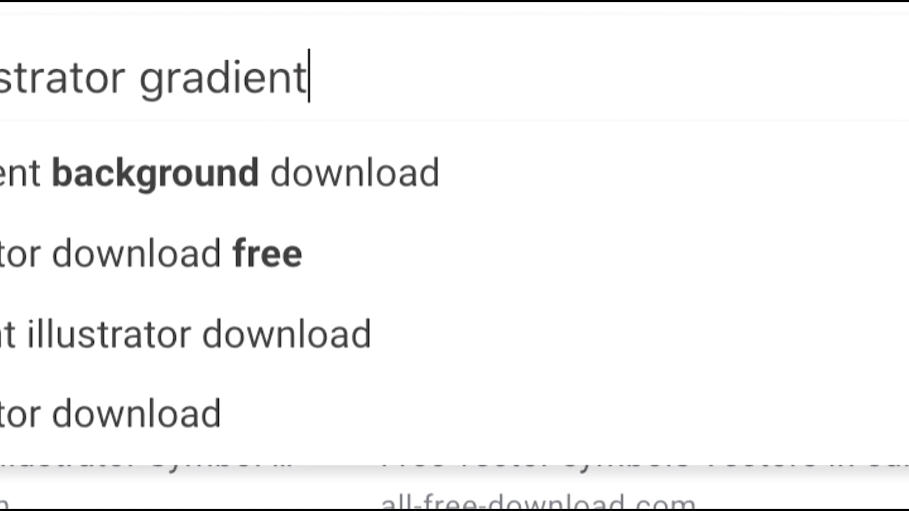
key("Return")
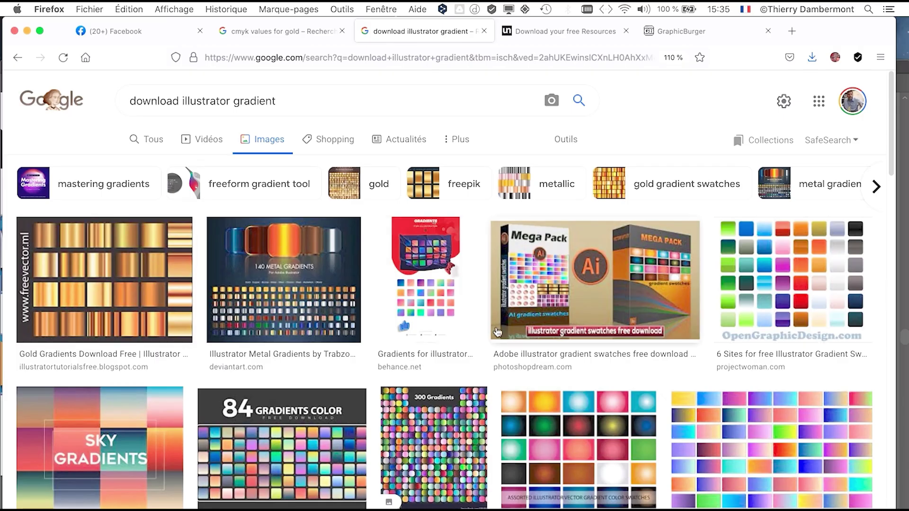
scroll(497, 337, "down", 10)
scroll(497, 337, "down", 10)
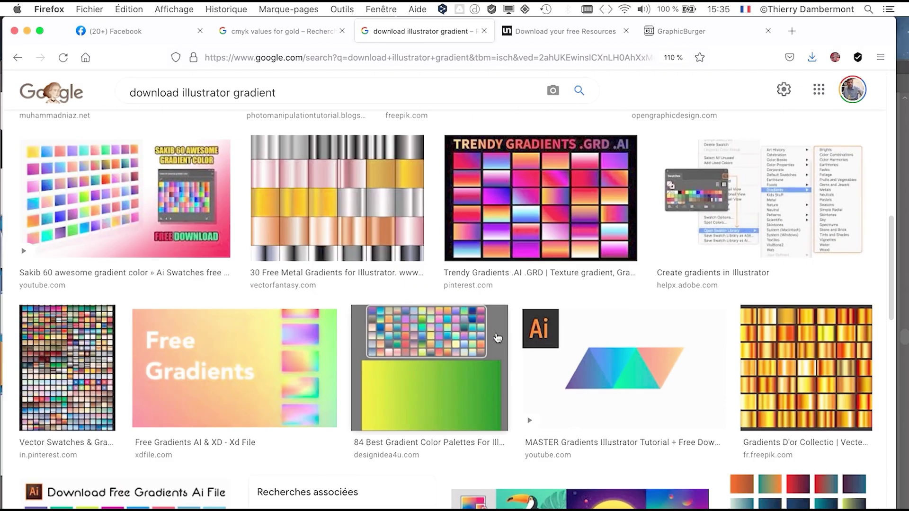
scroll(497, 337, "down", 10)
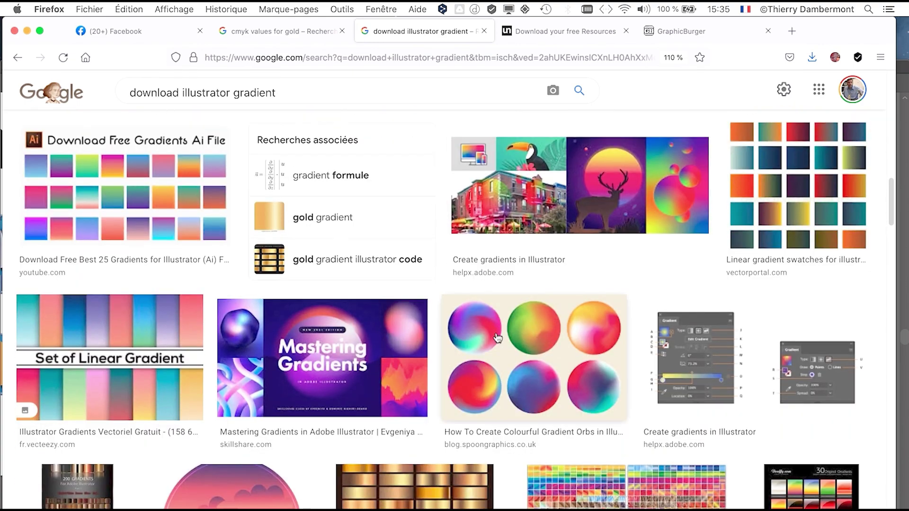
scroll(497, 338, "down", 2)
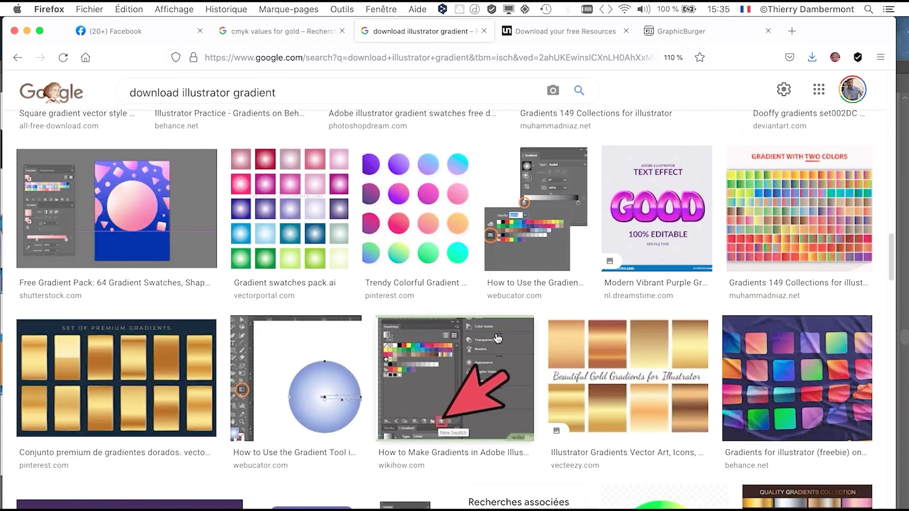
scroll(497, 335, "up", 15)
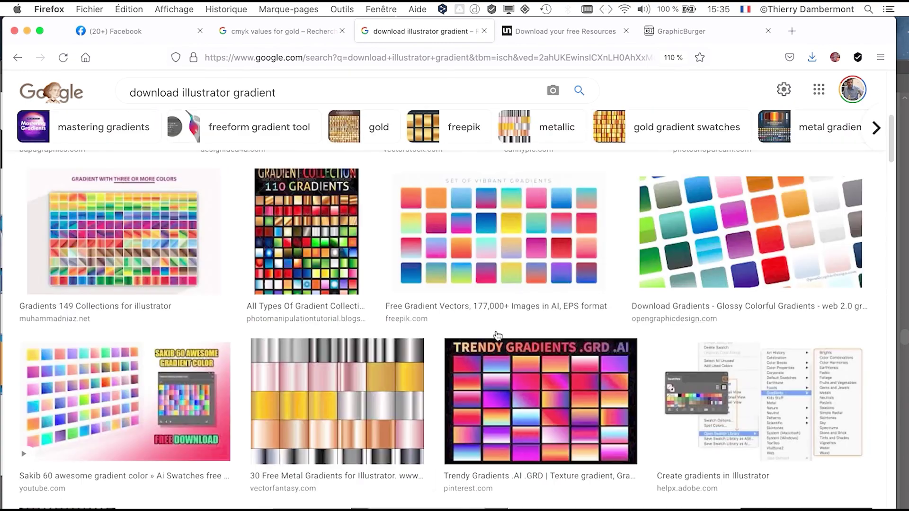
View the existing image results for "cmyk values for gold", then close the Firefox window.
left_click(282, 32)
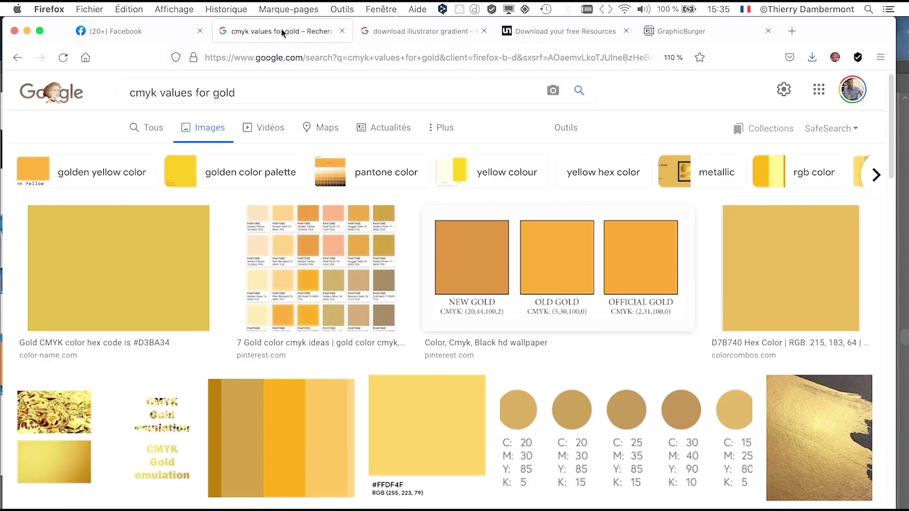
left_click(116, 31)
left_click(16, 32)
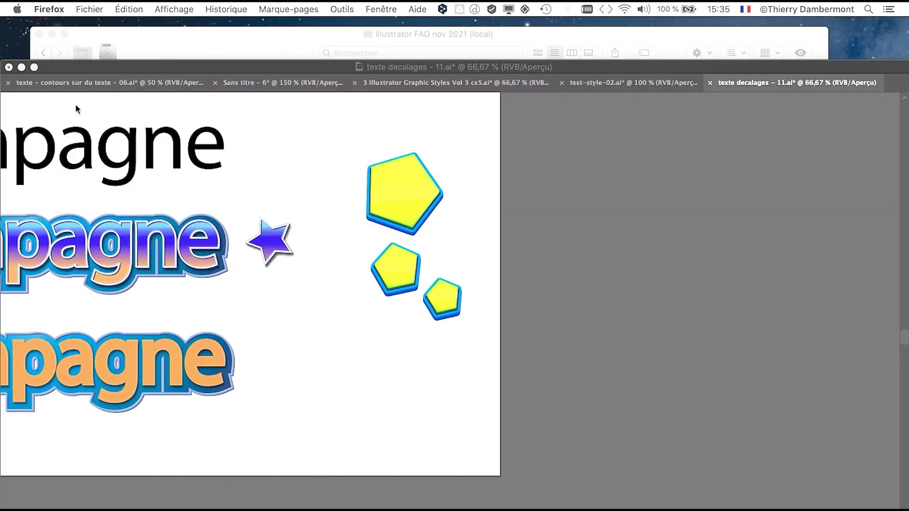
Return to Illustrator, zoom the Campagne document out to 50 % and move the Graphic Styles panel clear of the artboard.
left_click(504, 167)
key("super+minus")
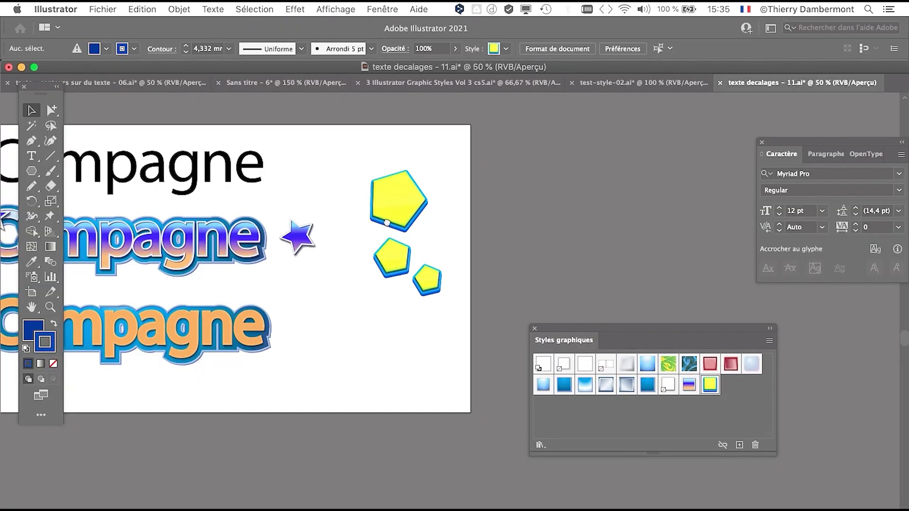
left_click_drag(569, 333, 682, 369)
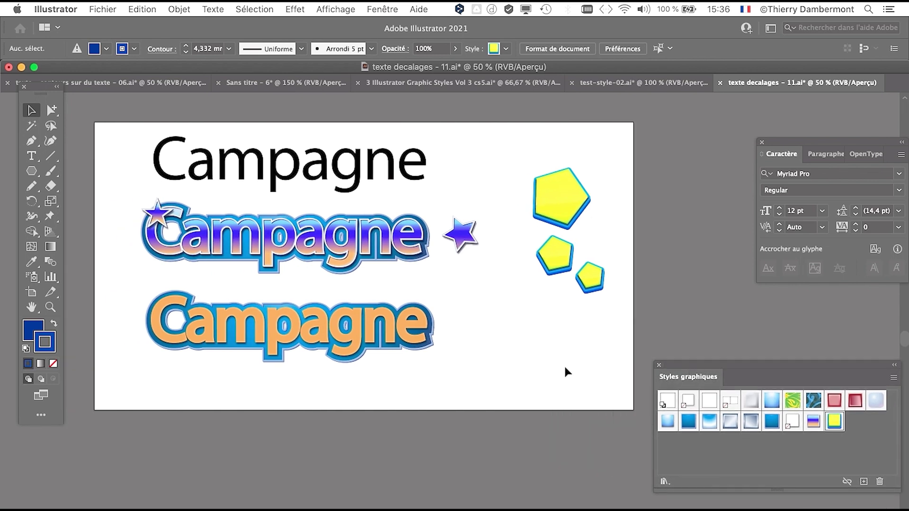